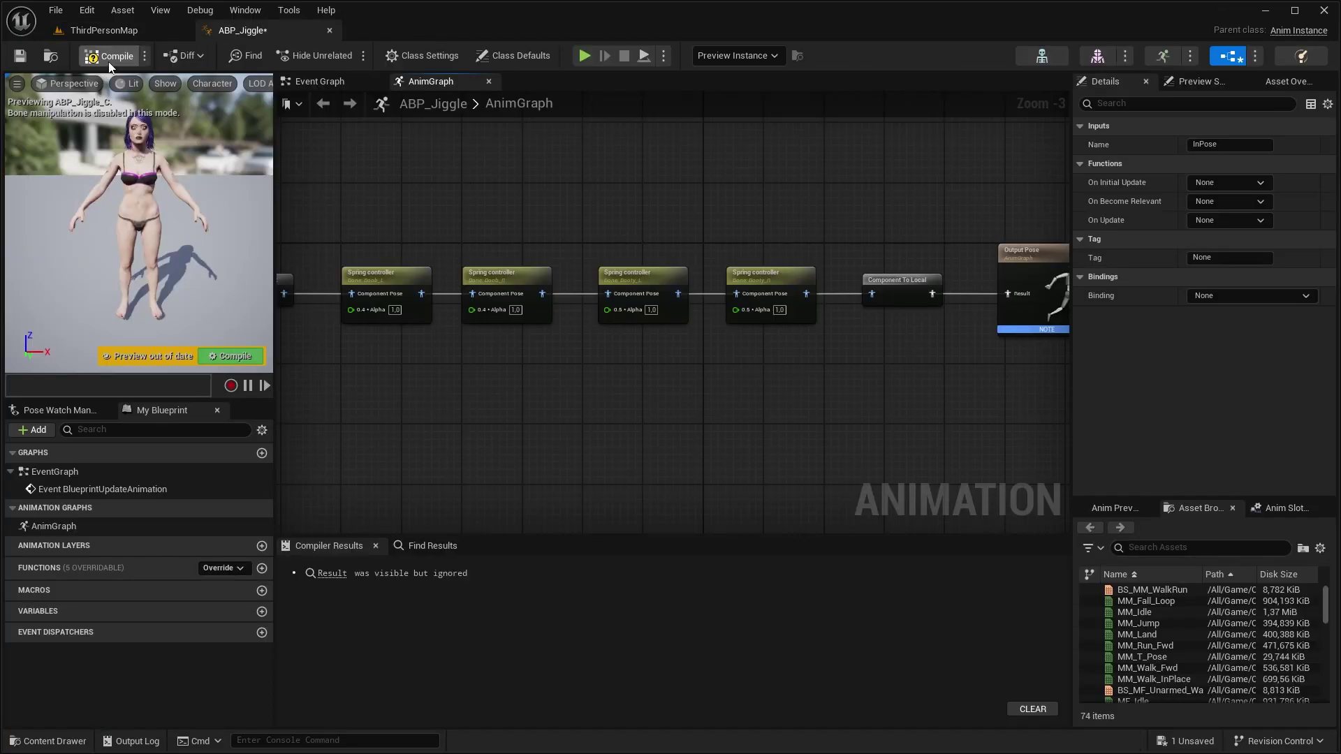
Stop the play-in-editor test and return to the ThirdPersonMap level editor
click(109, 55)
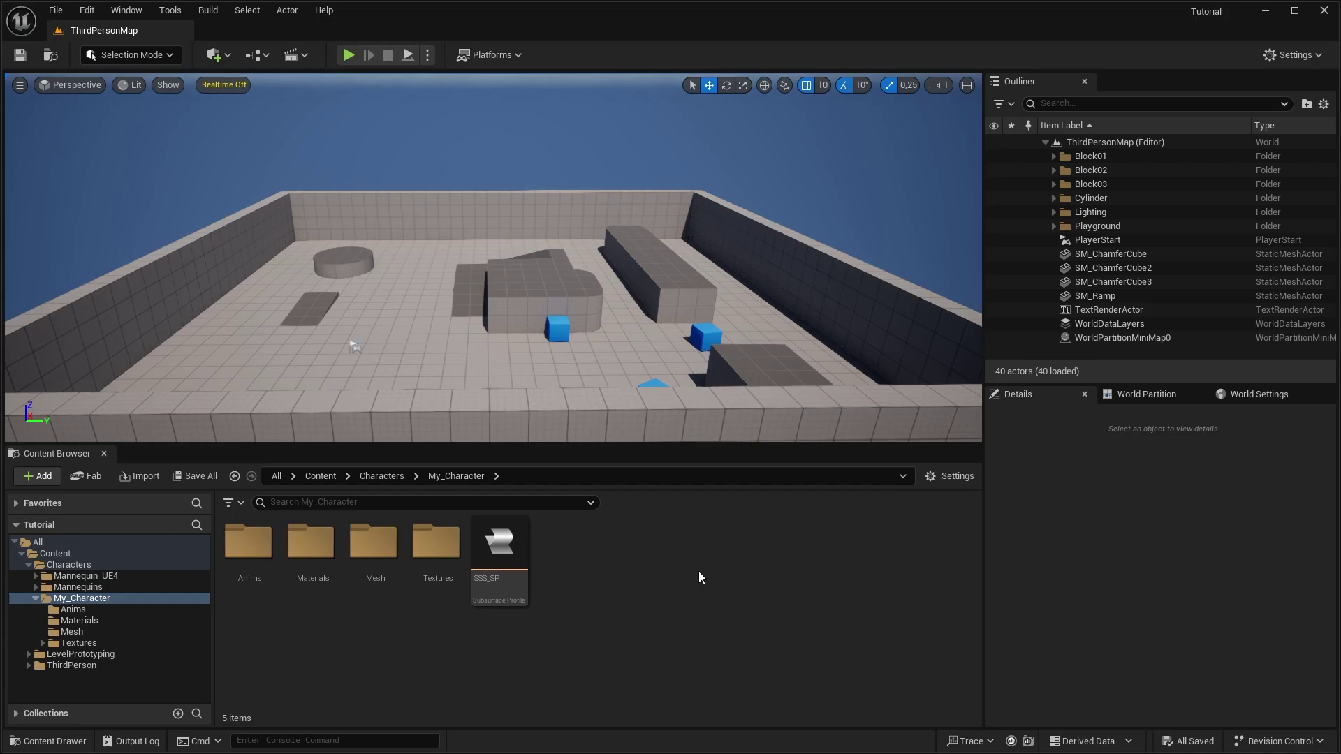
In the My_Character Mesh folder, create an Anim Blueprint from the Adonitology skeletal mesh
double_click(374, 543)
click(248, 552)
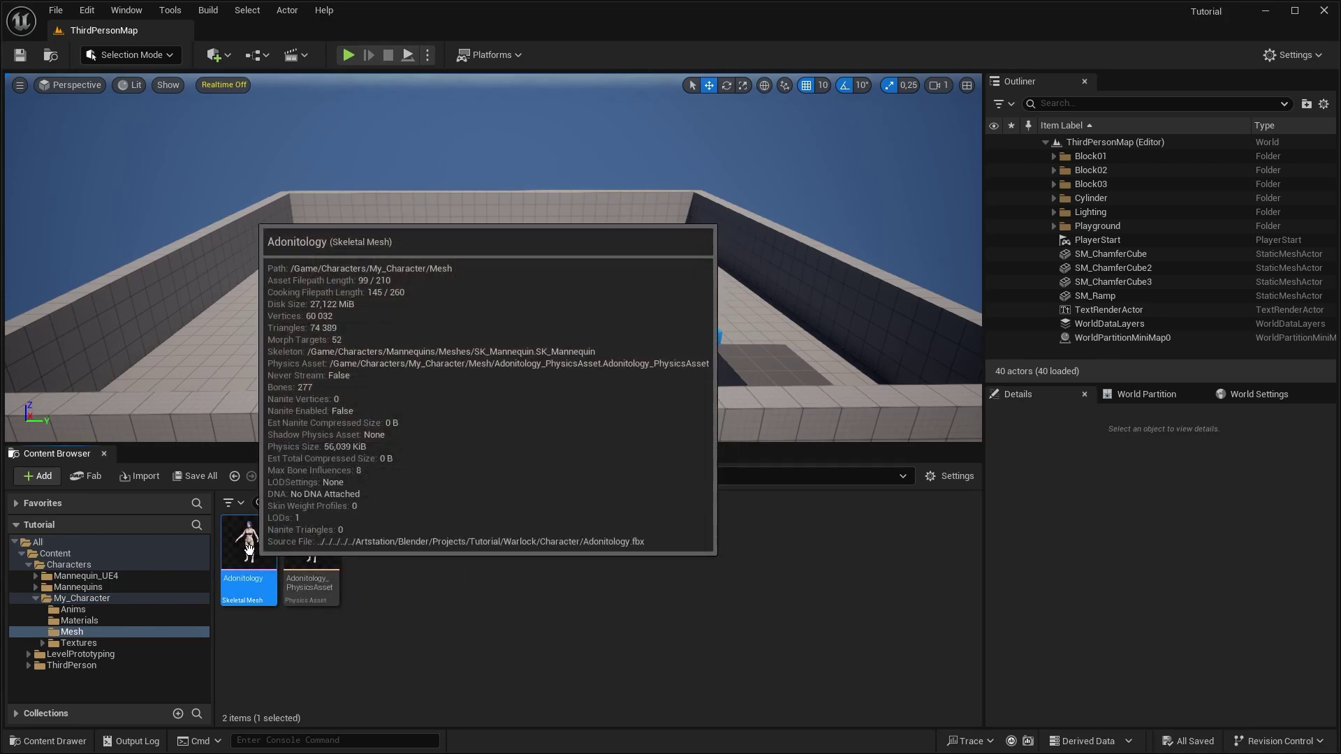
right_click(248, 552)
mouse_move(358, 205)
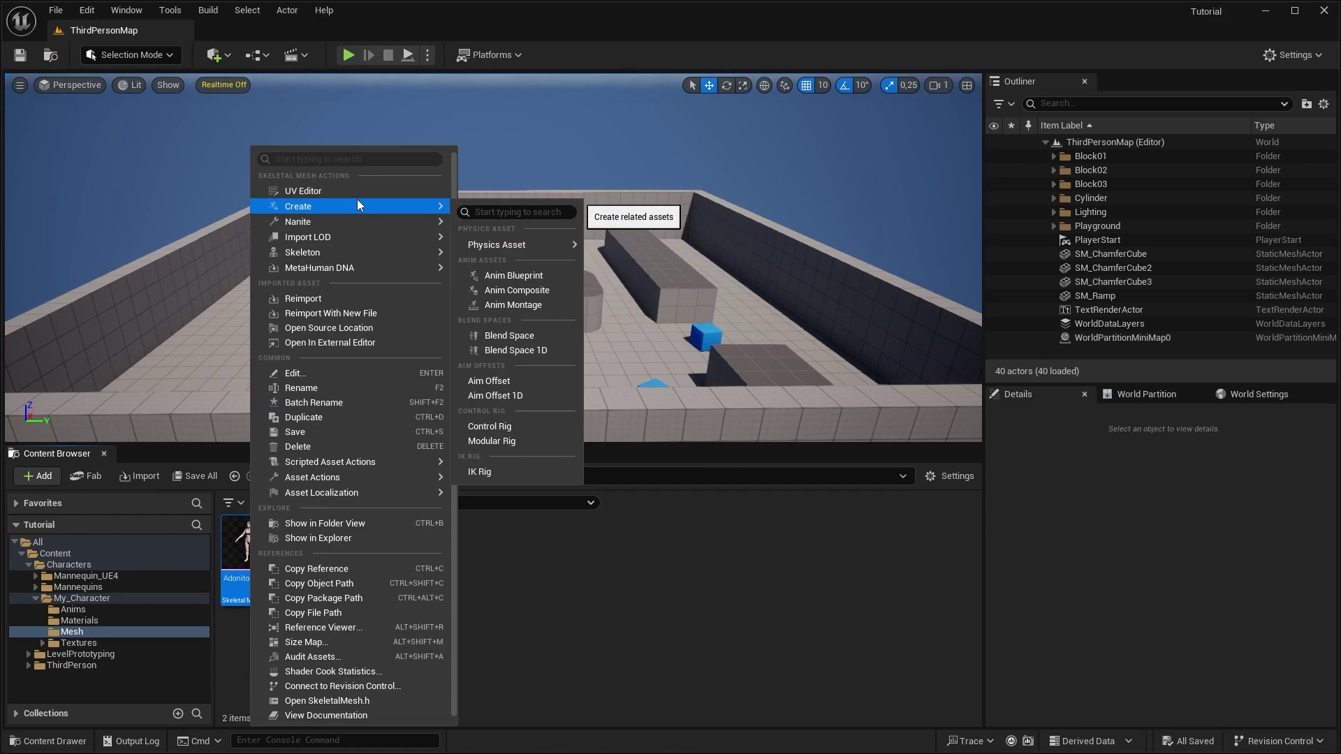
click(521, 275)
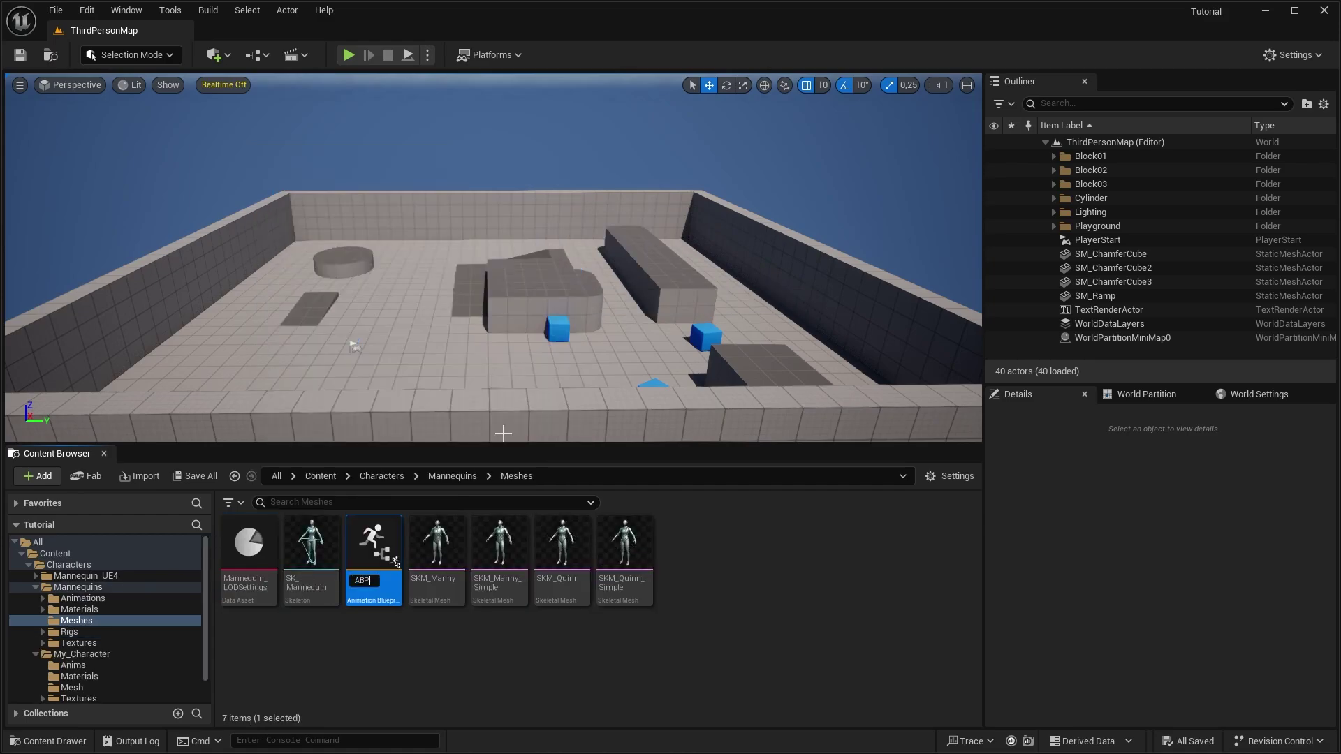
Name the new animation blueprint ABP_Jiggle and open it
text(ABP_Jiggle)
key(Return)
double_click(248, 543)
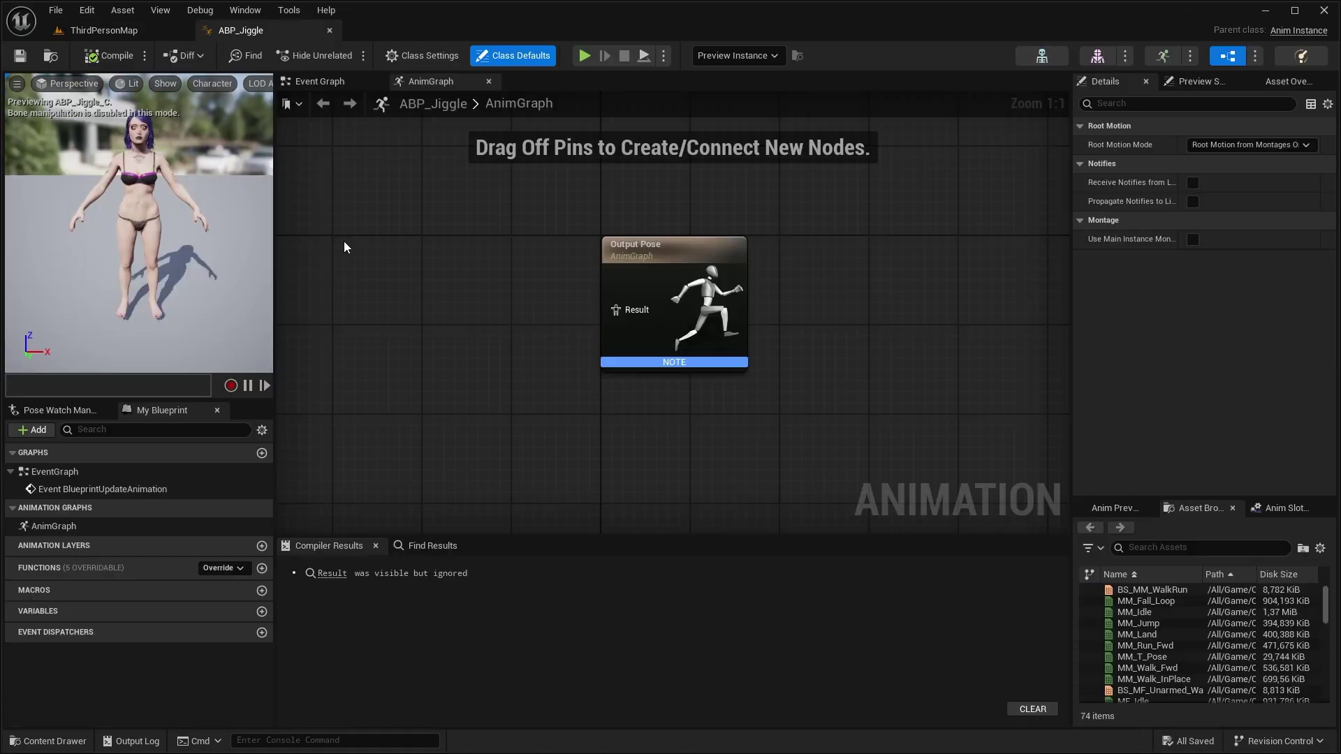
Add an Input Pose node and a Spring controller node to the AnimGraph
right_click(513, 296)
text(input pos)
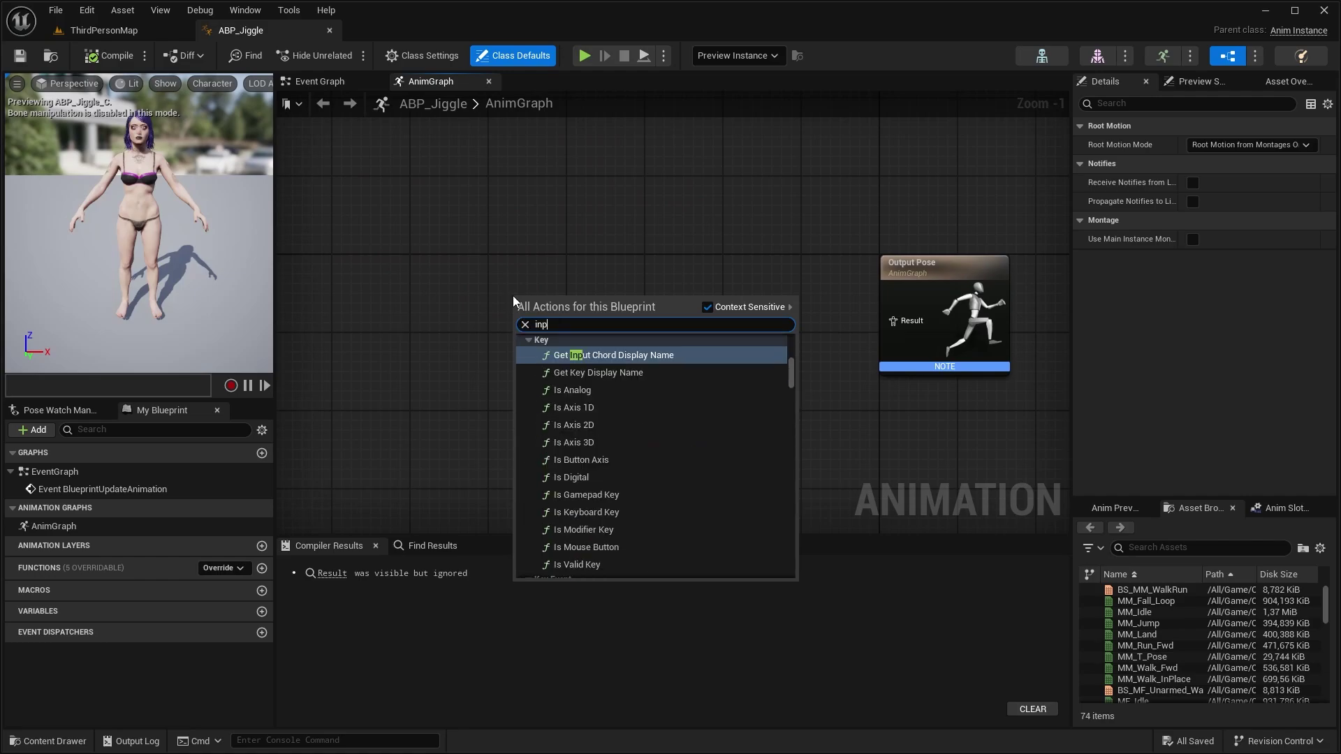
click(585, 378)
drag(531, 315, 312, 314)
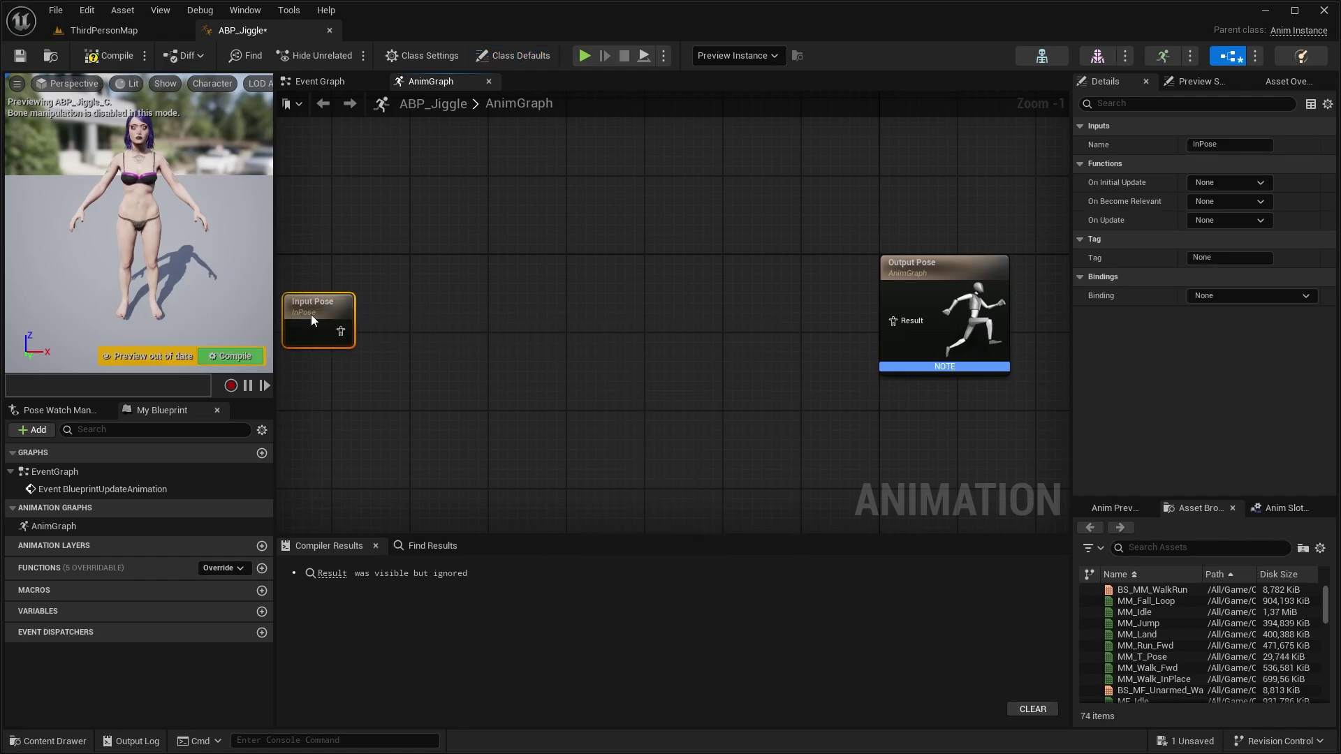
right_click(422, 271)
text(spring)
click(527, 334)
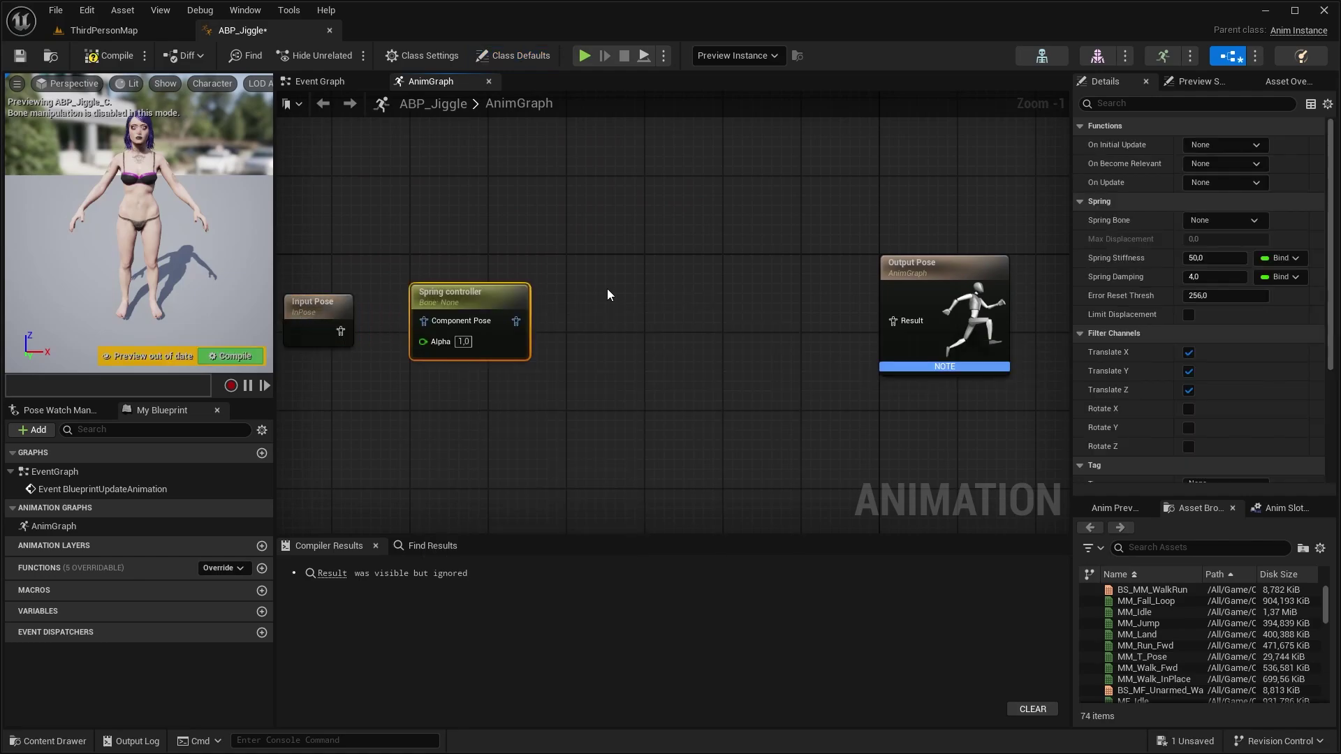
Set the spring to Boob_L: stiffness 400, damping 5, Translate Y off, alpha scale 0.4
click(1214, 222)
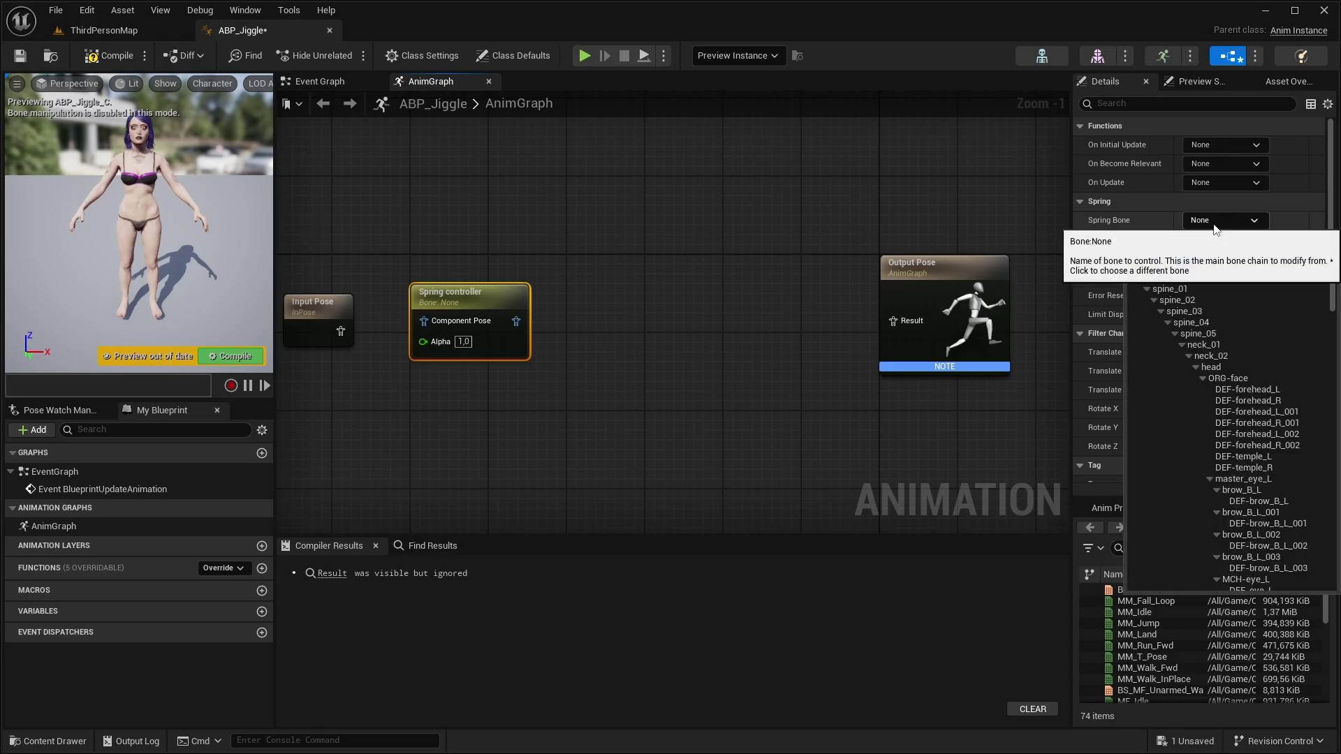
text(boob)
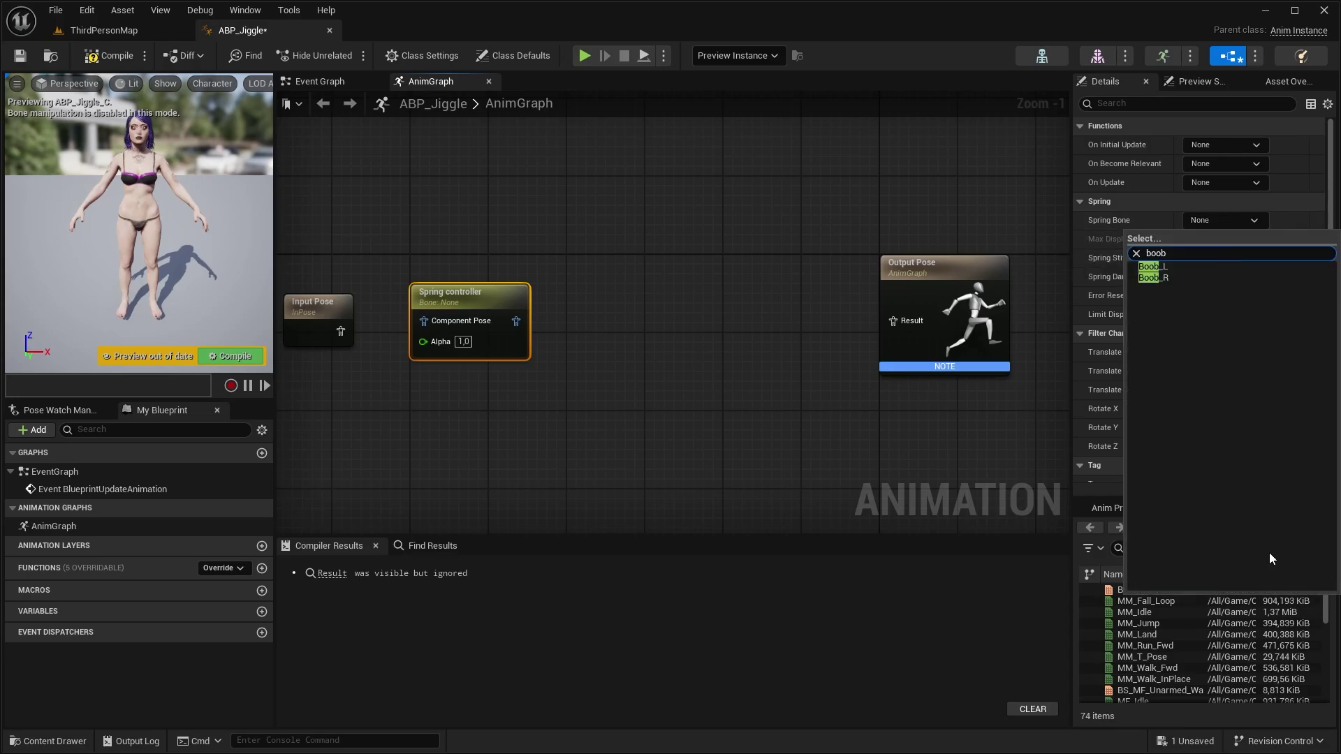
click(1208, 266)
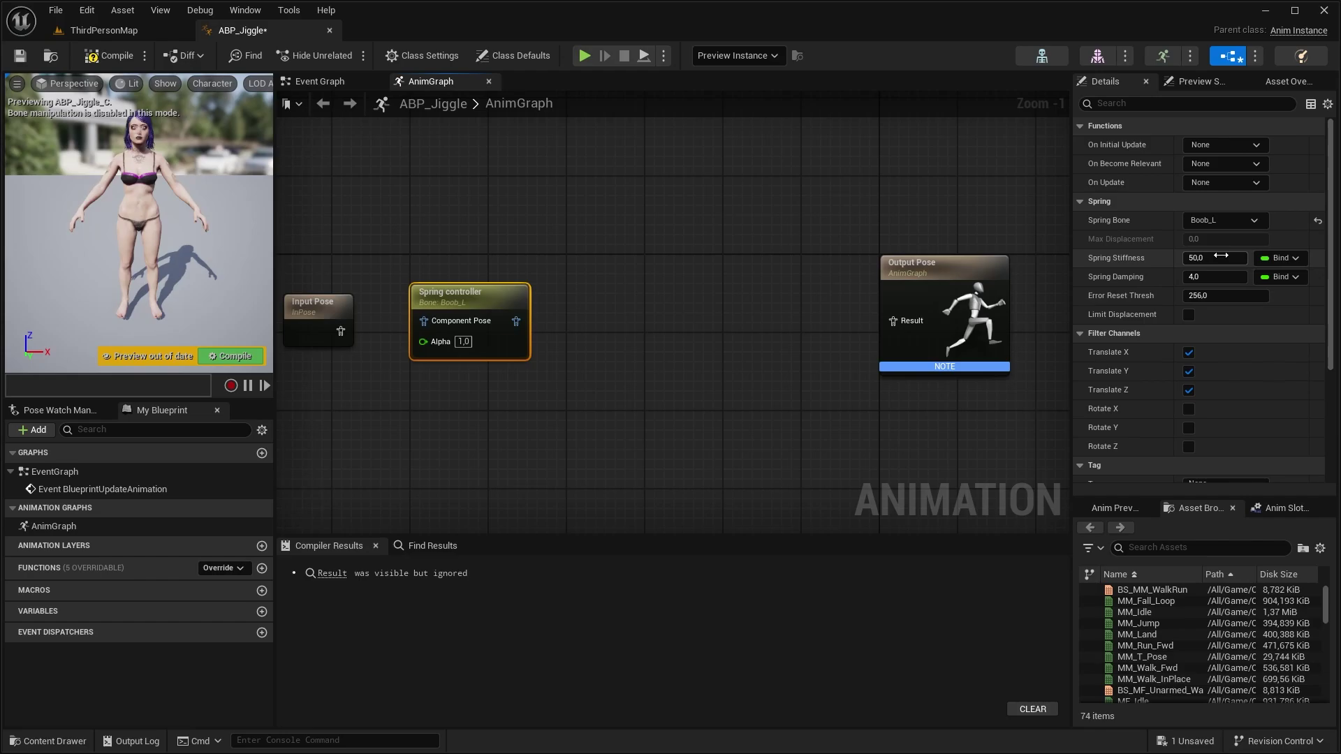
click(1224, 258)
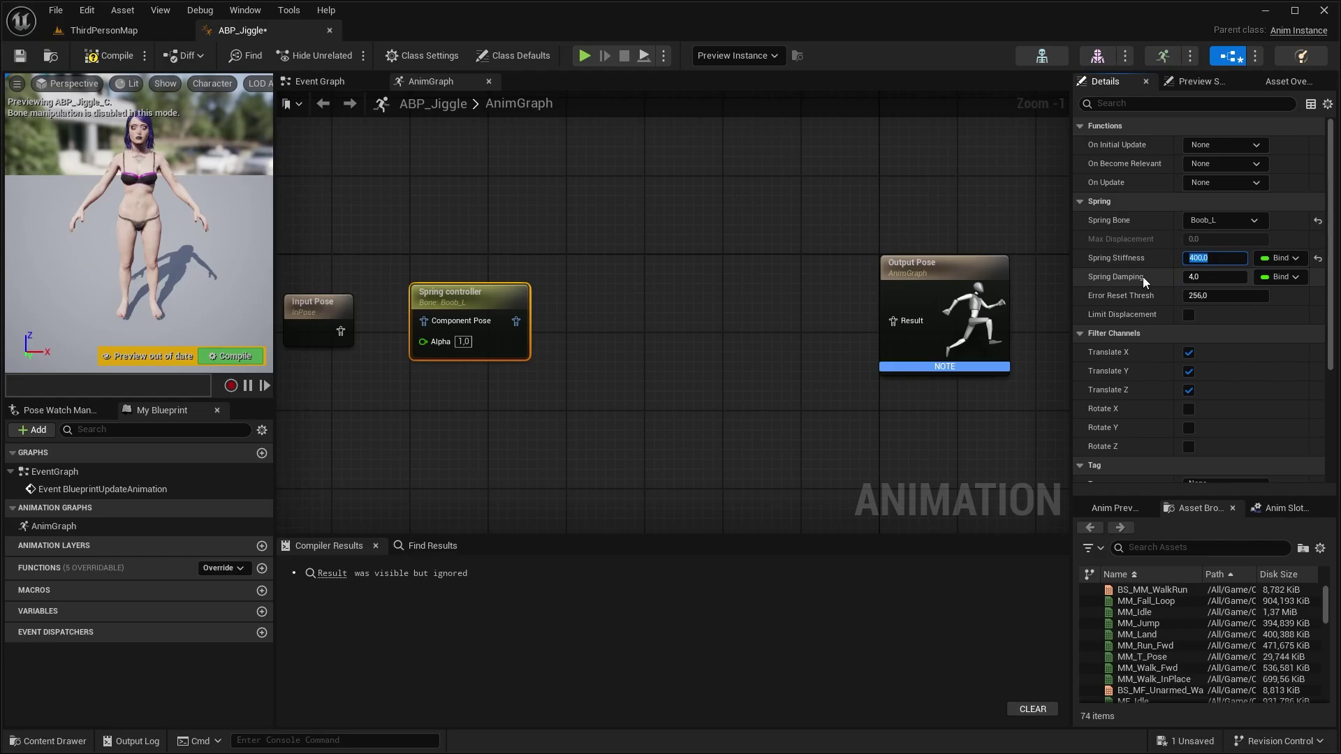
click(1220, 279)
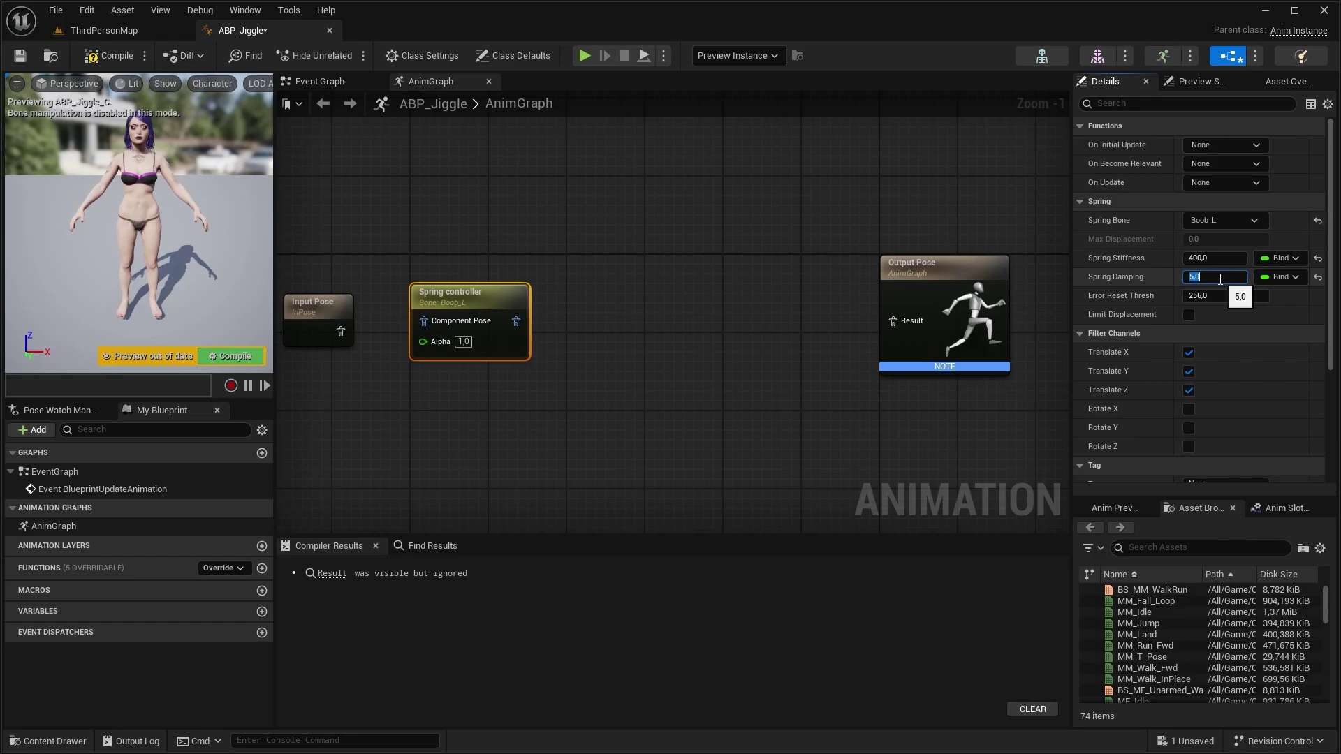
click(1263, 318)
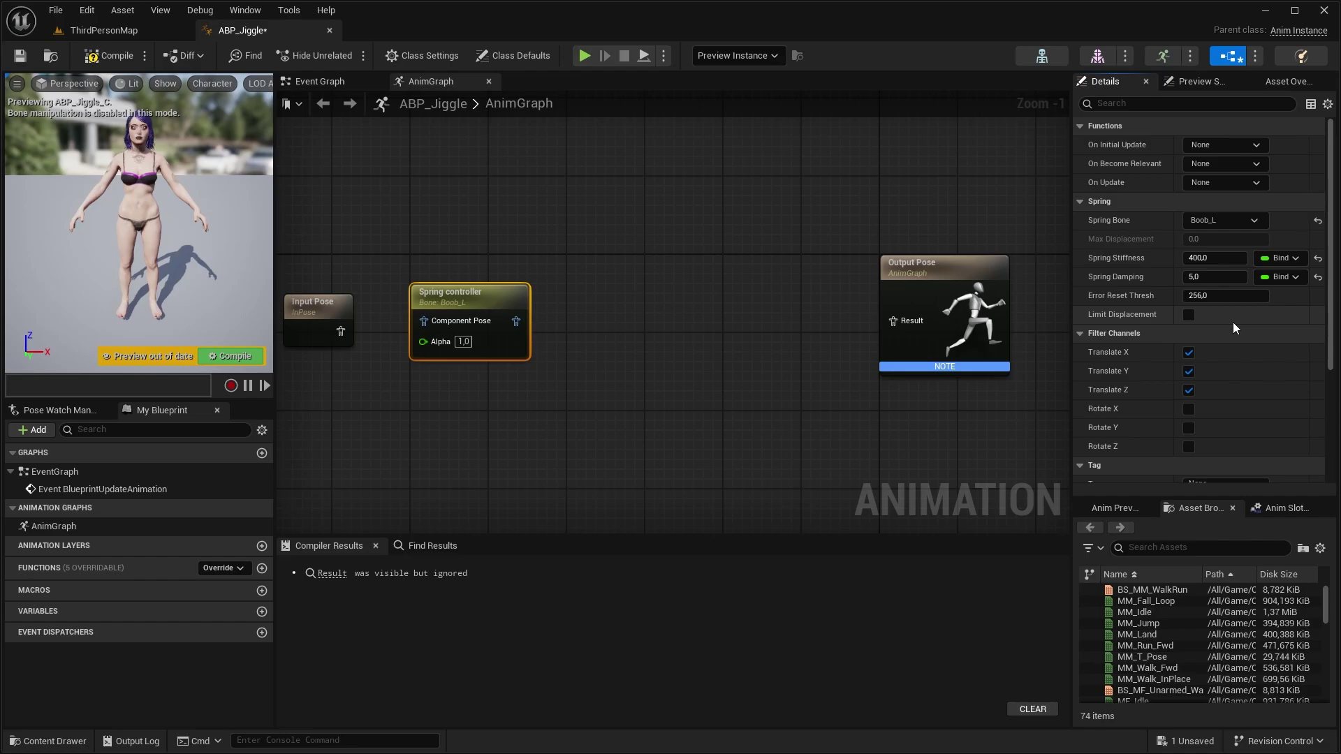
scroll(1216, 300, down, 3)
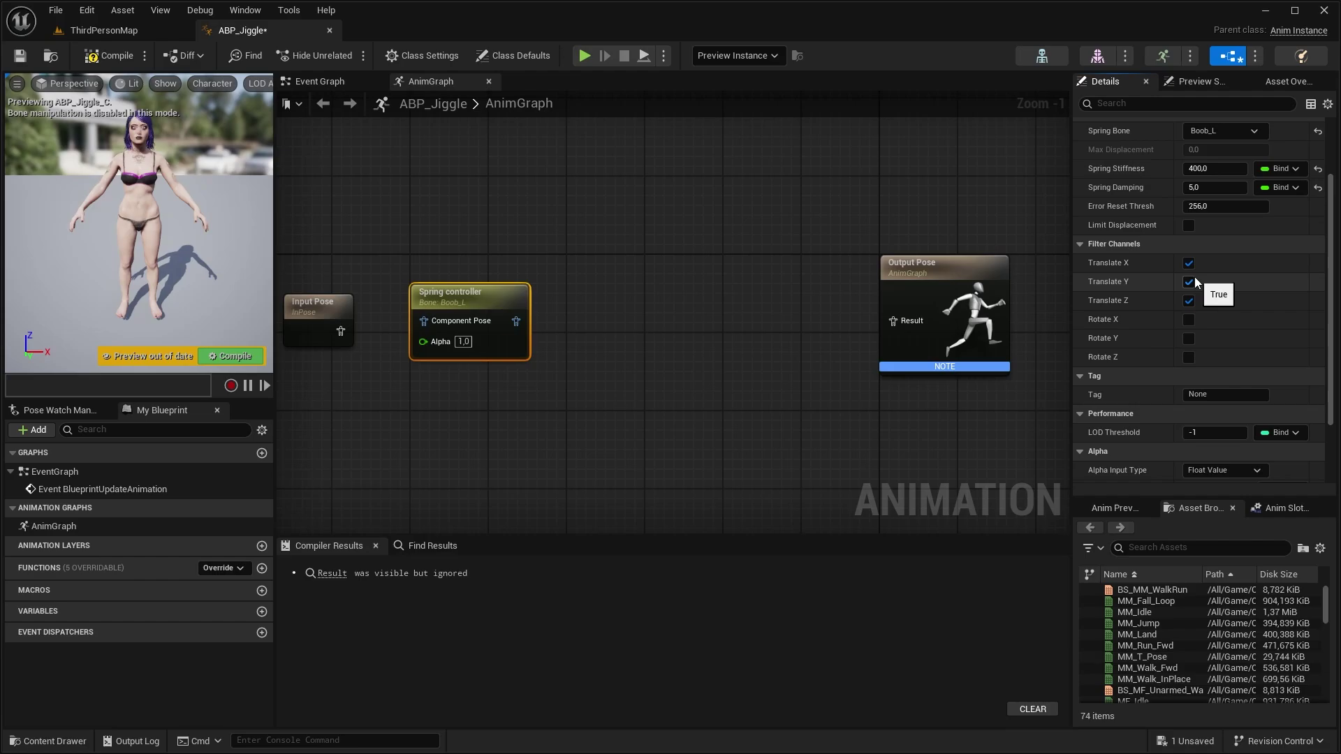
click(1190, 281)
scroll(1200, 277, down, 8)
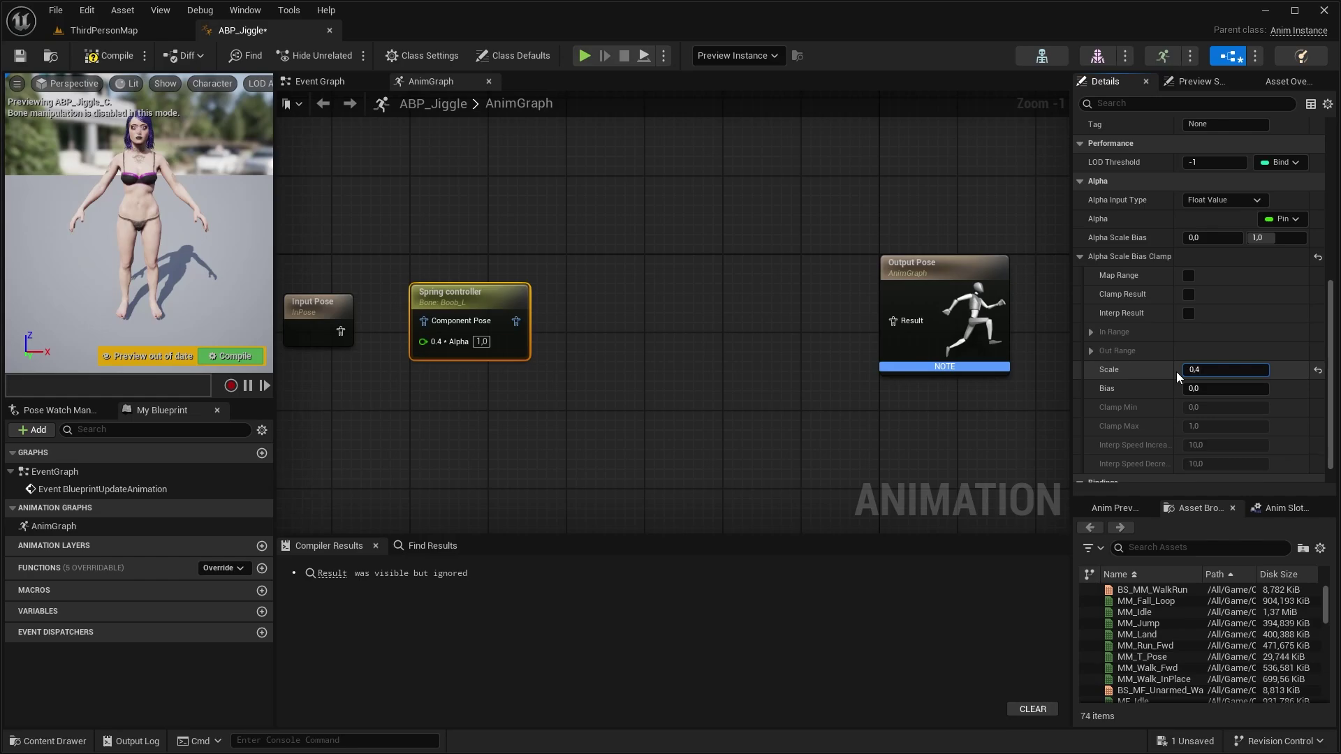
key(Return)
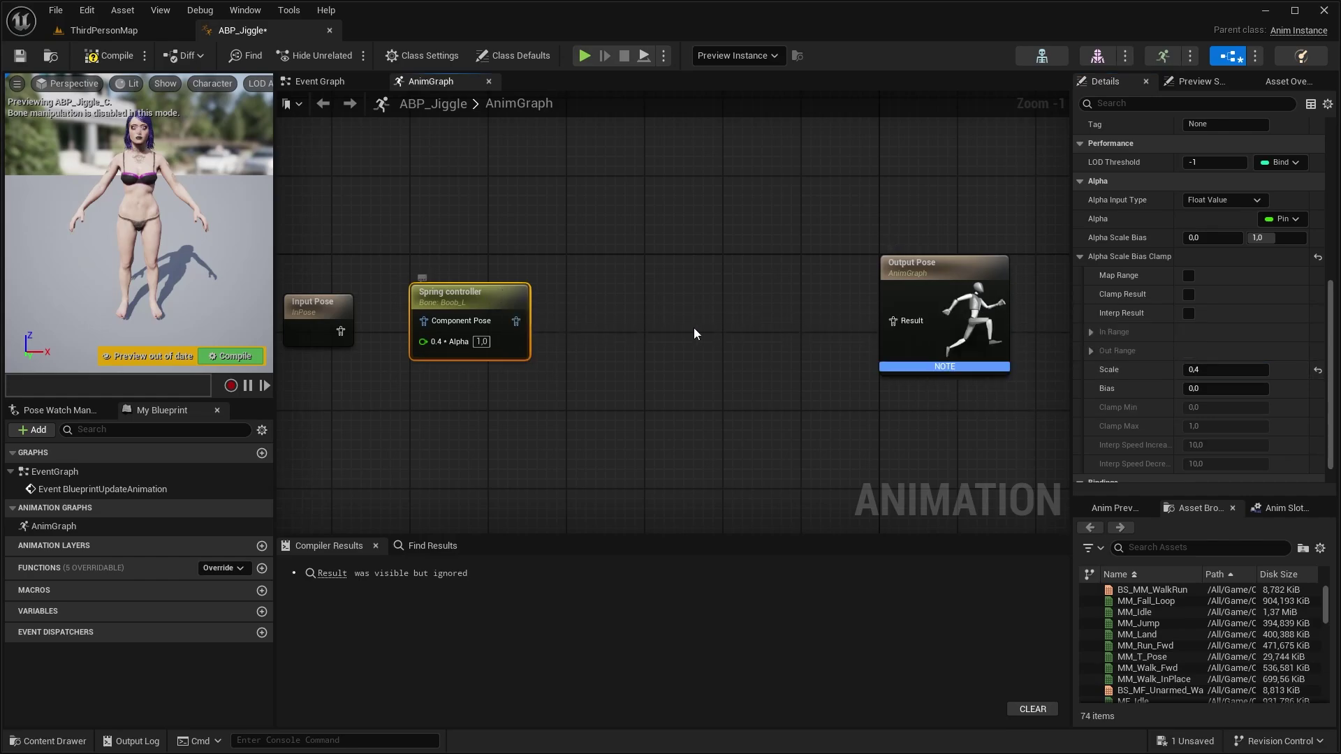
Duplicate the spring controller and assign the copy to Boob_R
key(ctrl+d)
drag(616, 306, 577, 286)
scroll(1282, 254, up, 5)
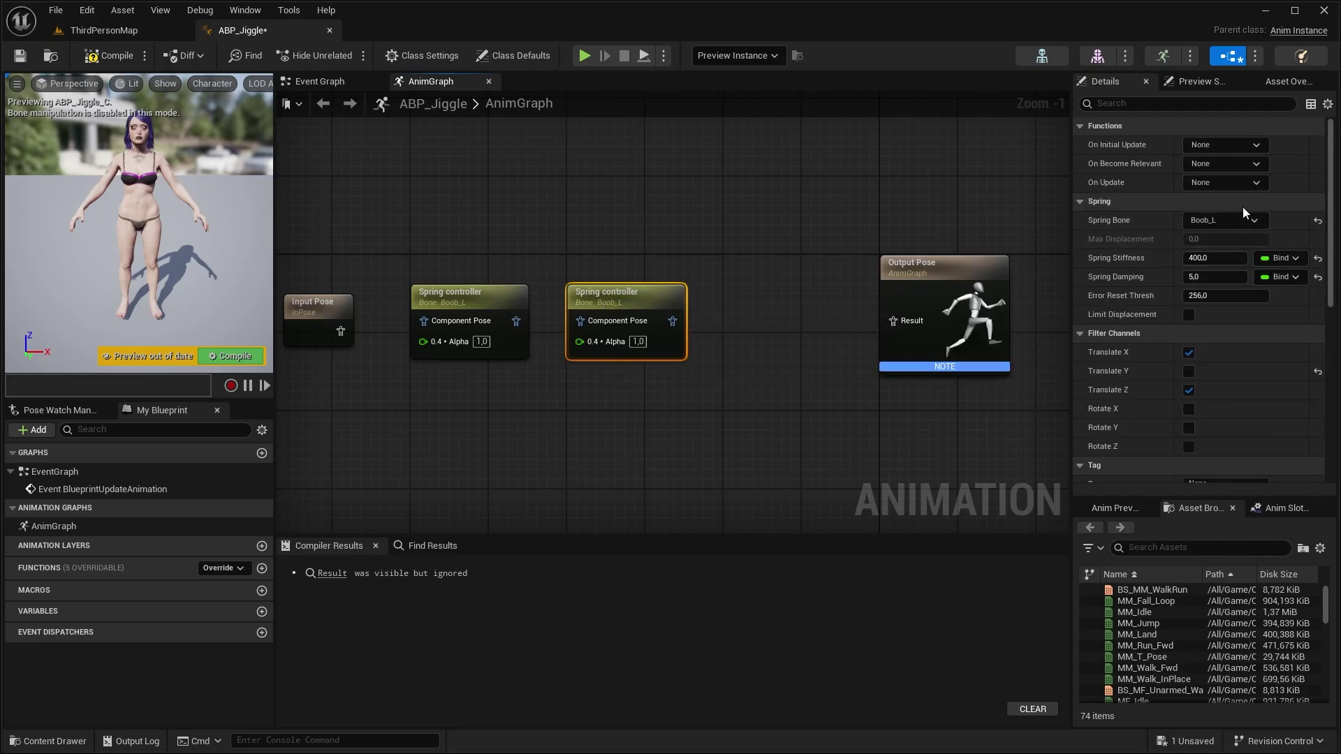
click(1236, 218)
click(1203, 443)
scroll(705, 302, down, 2)
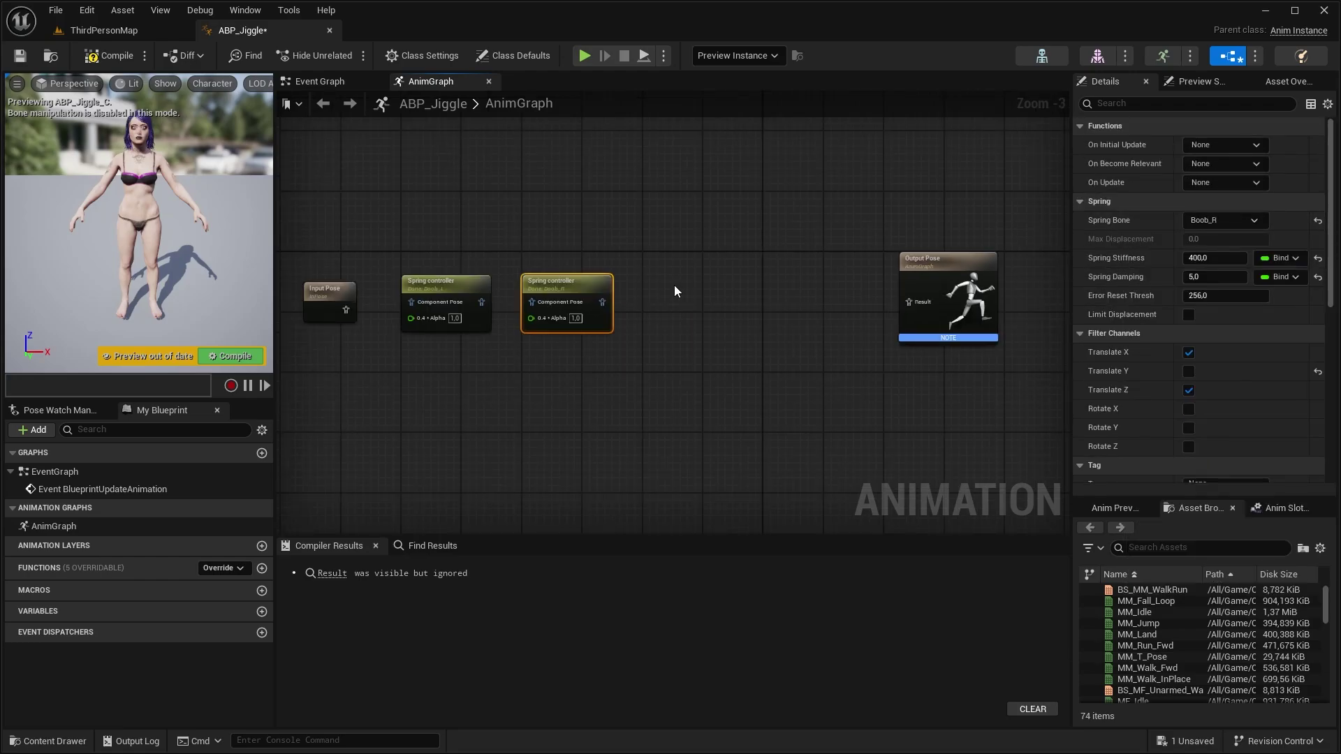
Add another spring copy on Booty_L with Y translation re-enabled
key(ctrl+d)
drag(693, 292, 679, 285)
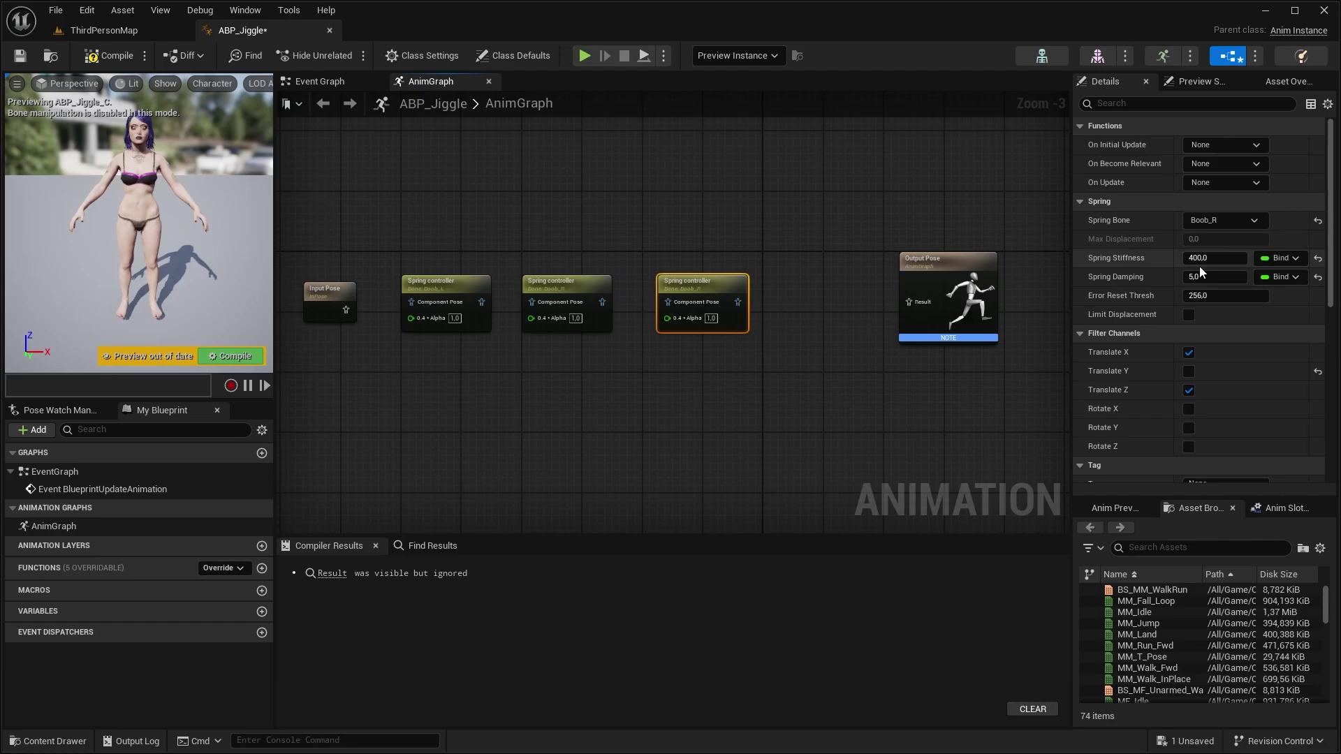
click(1224, 220)
text(boot)
click(1155, 267)
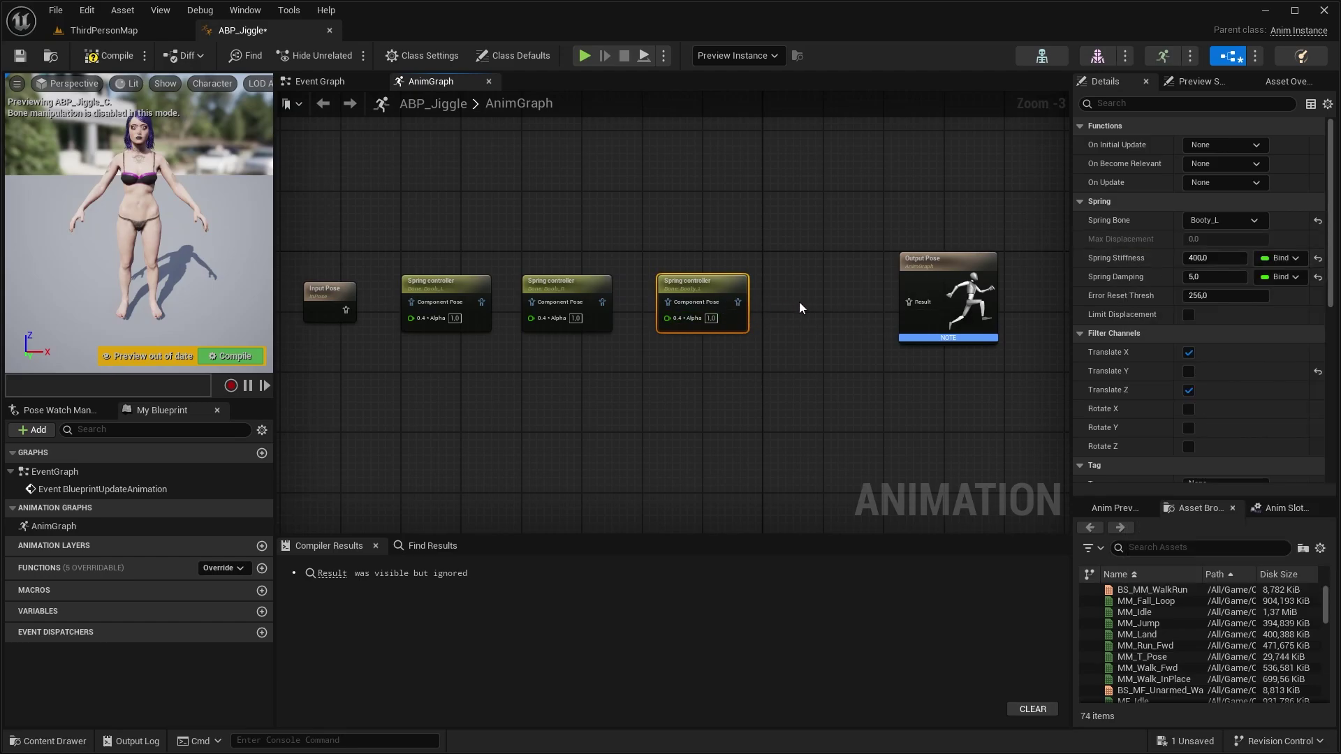
click(1189, 371)
Give the Booty_L spring stiffness 600, damping 8 and alpha scale 0.5
click(1217, 258)
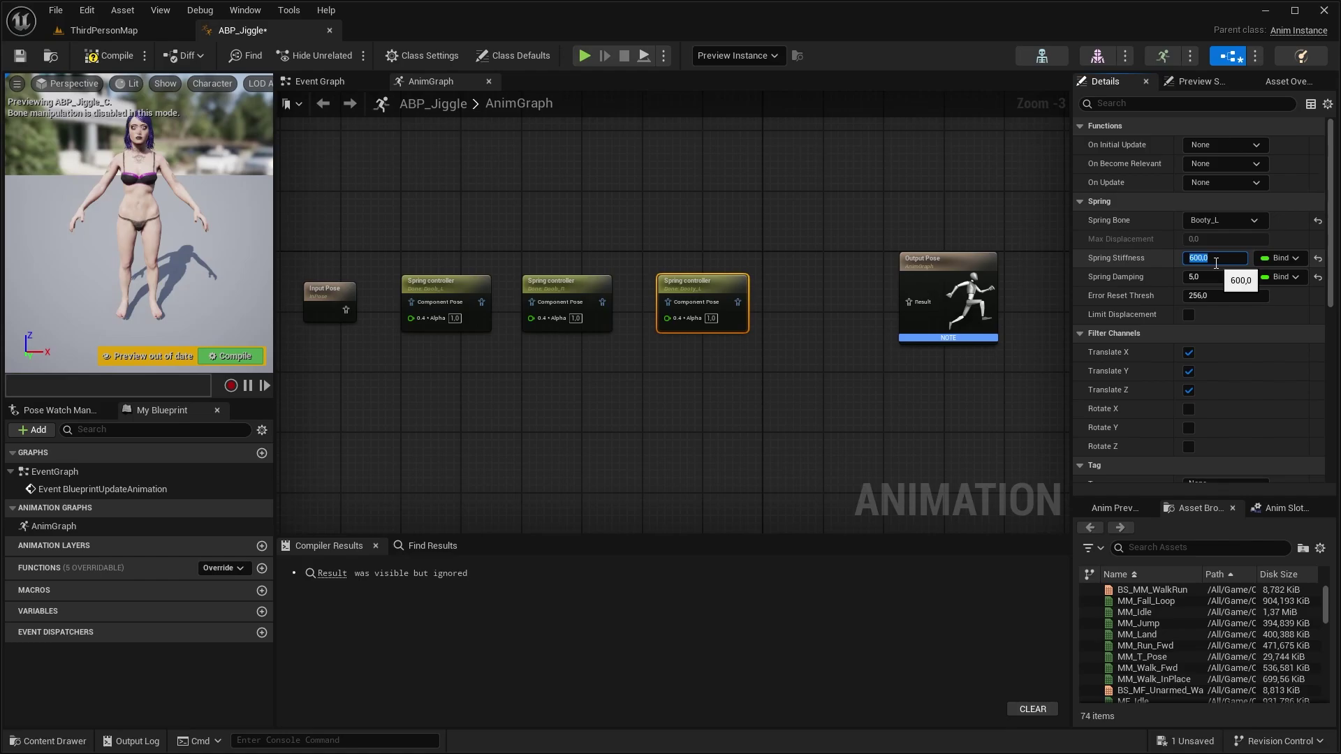
click(1229, 277)
text(8)
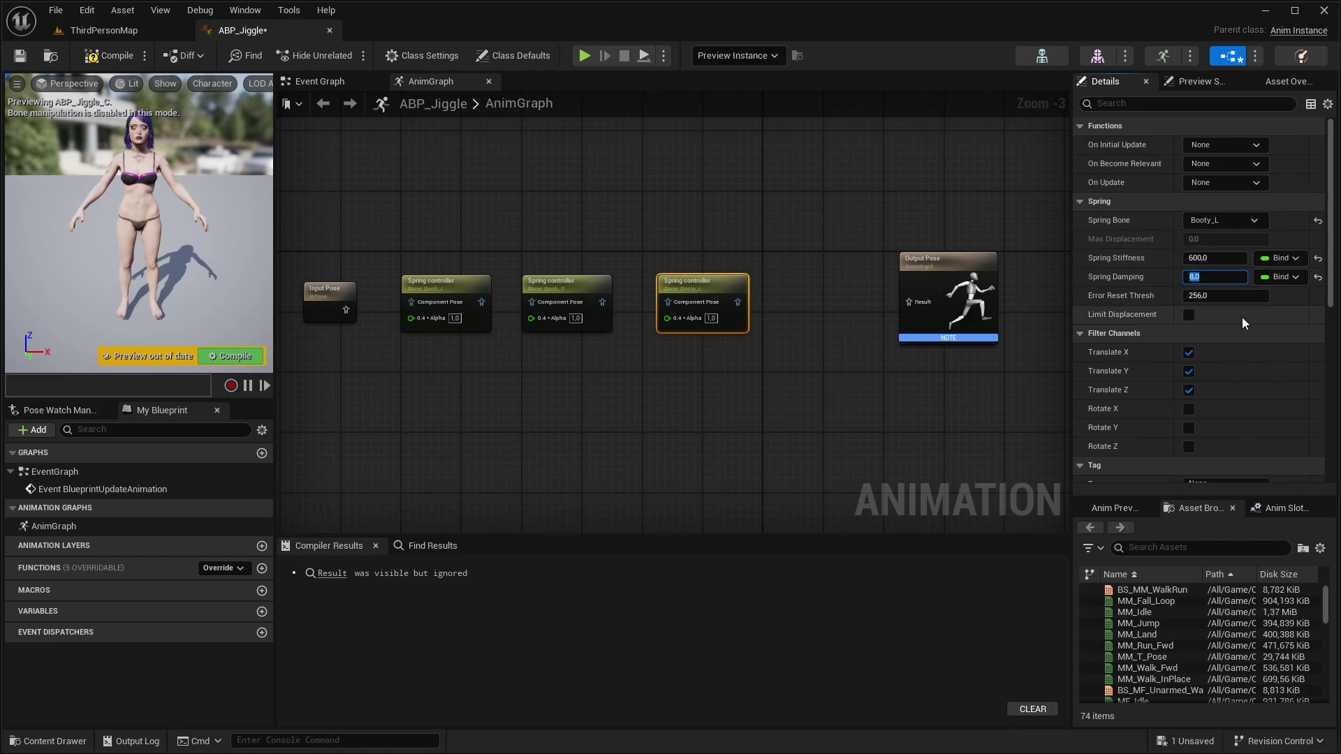
scroll(1242, 317, down, 5)
click(1225, 377)
text(0.5)
key(Return)
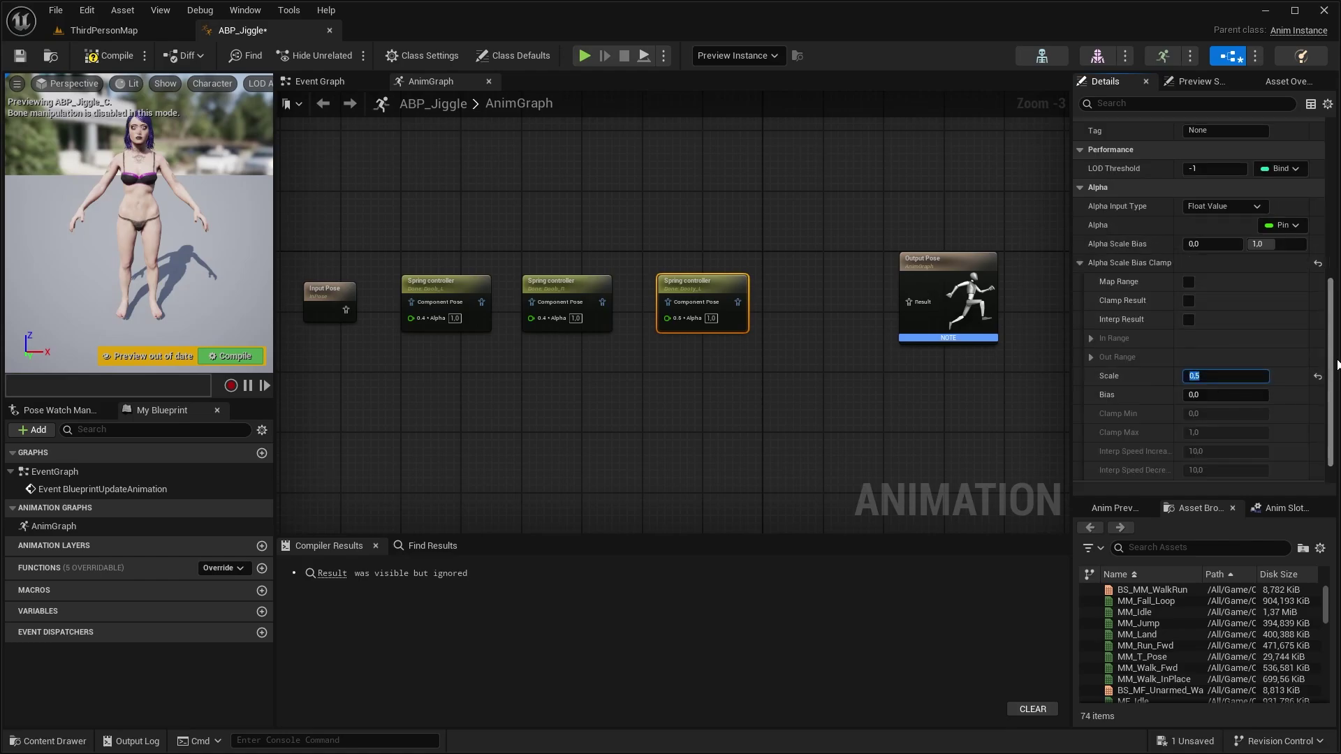
Duplicate the Booty_L spring as Booty_R and wire Input Pose into the first spring
key(ctrl+d)
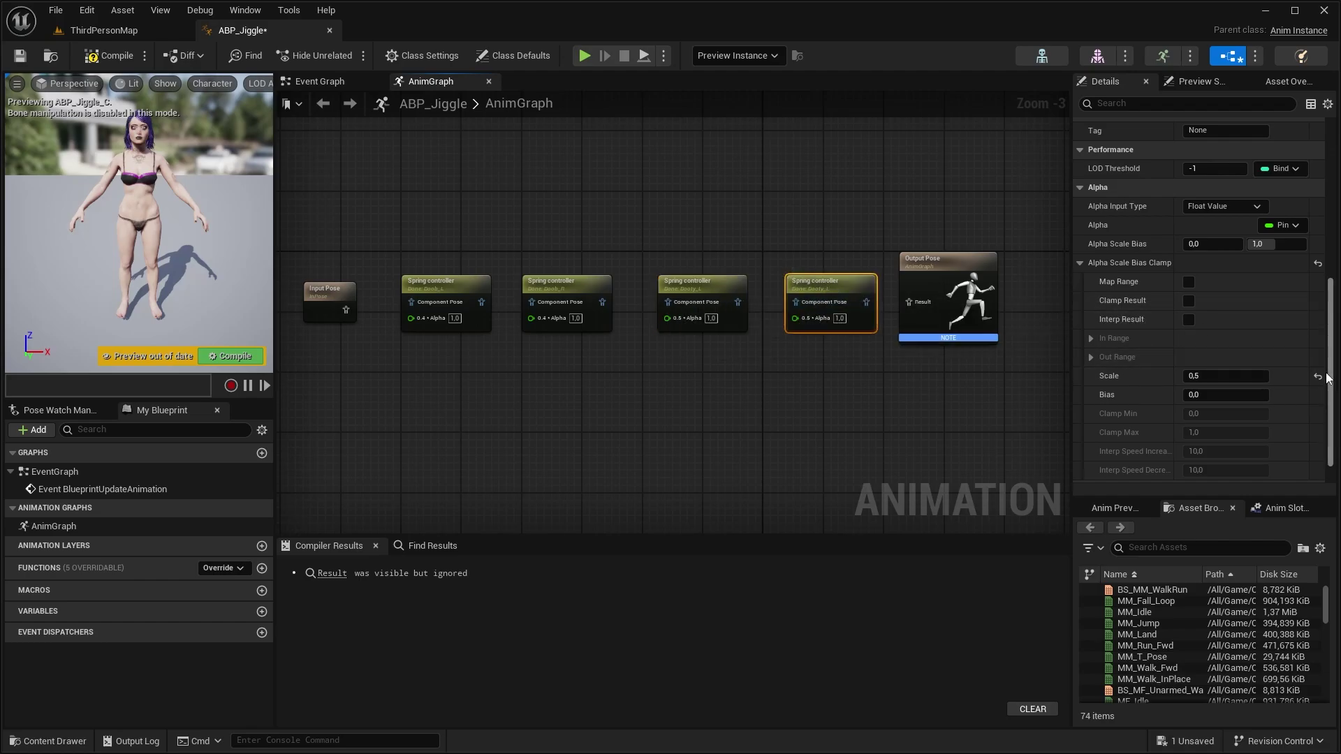
scroll(1258, 293, up, 10)
click(1254, 220)
click(1092, 351)
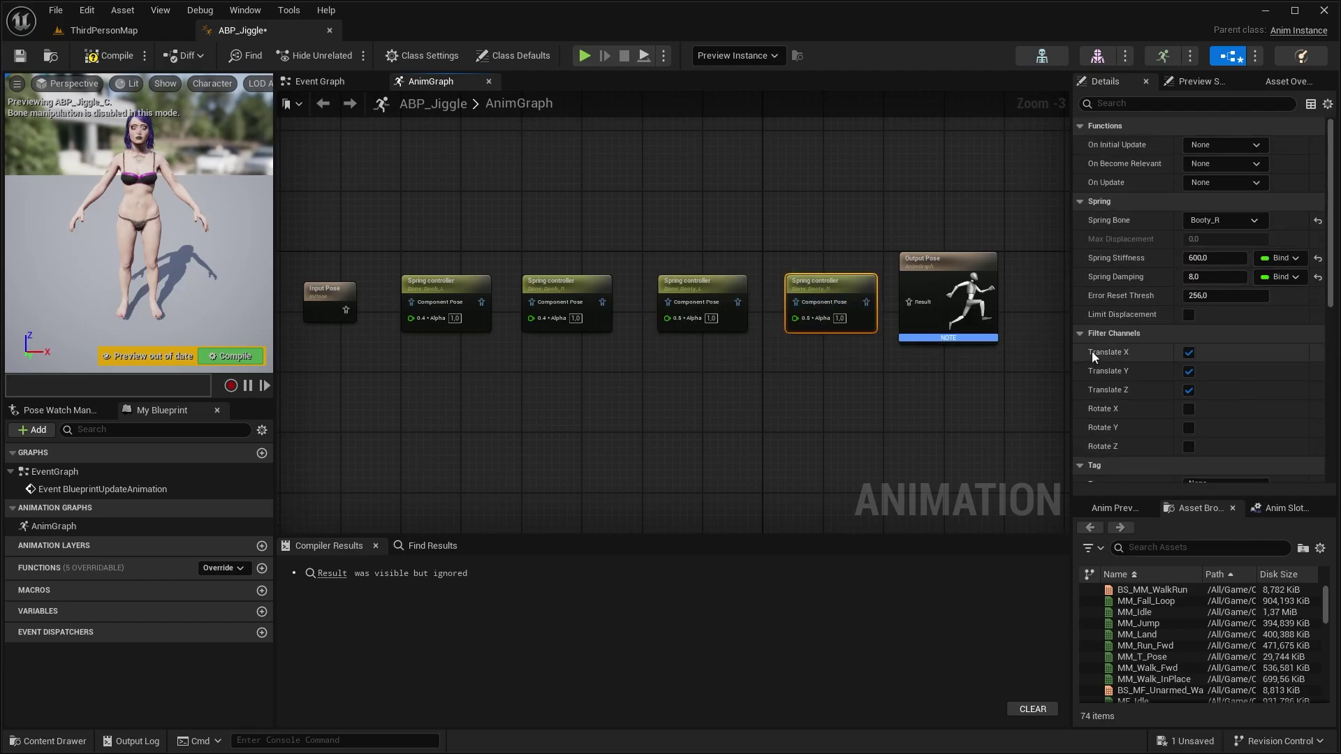
drag(346, 309, 547, 308)
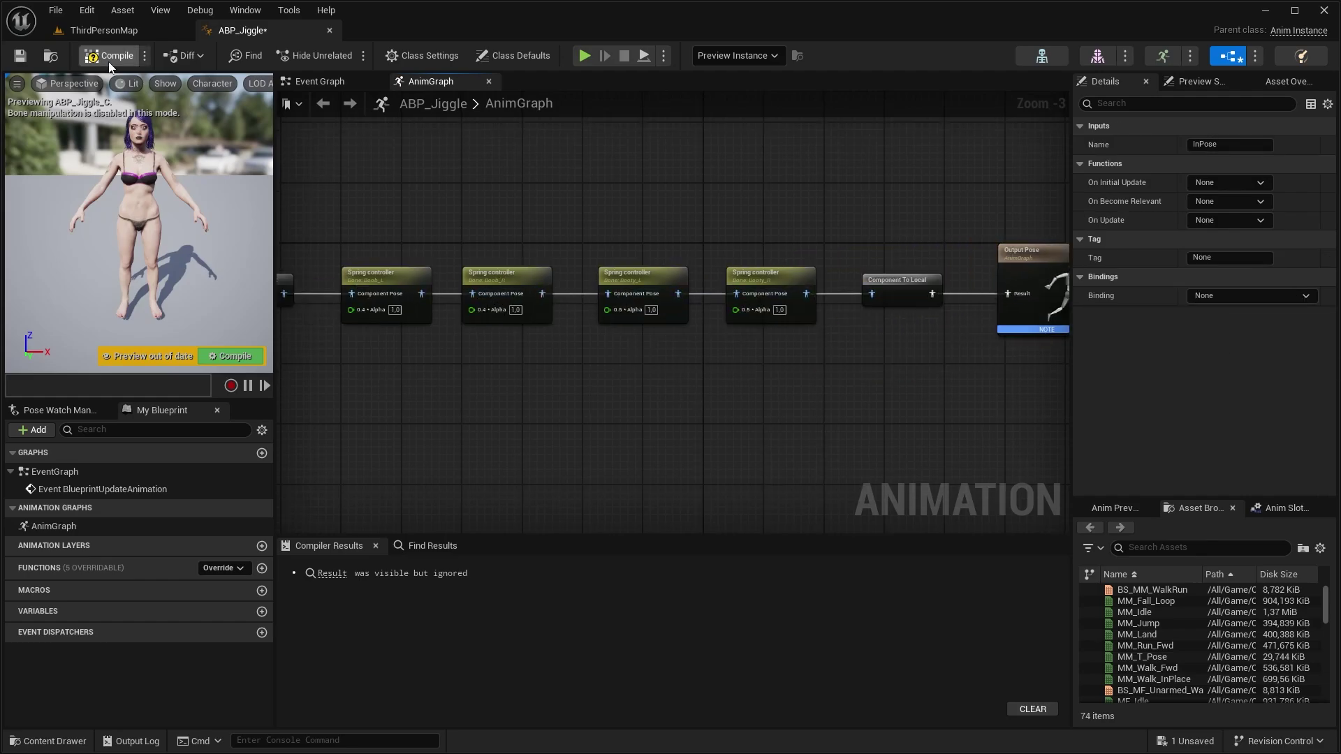
Compile, then set ABP_Jiggle as Adonitology's Post Process Anim Blueprint and save the mesh
click(110, 55)
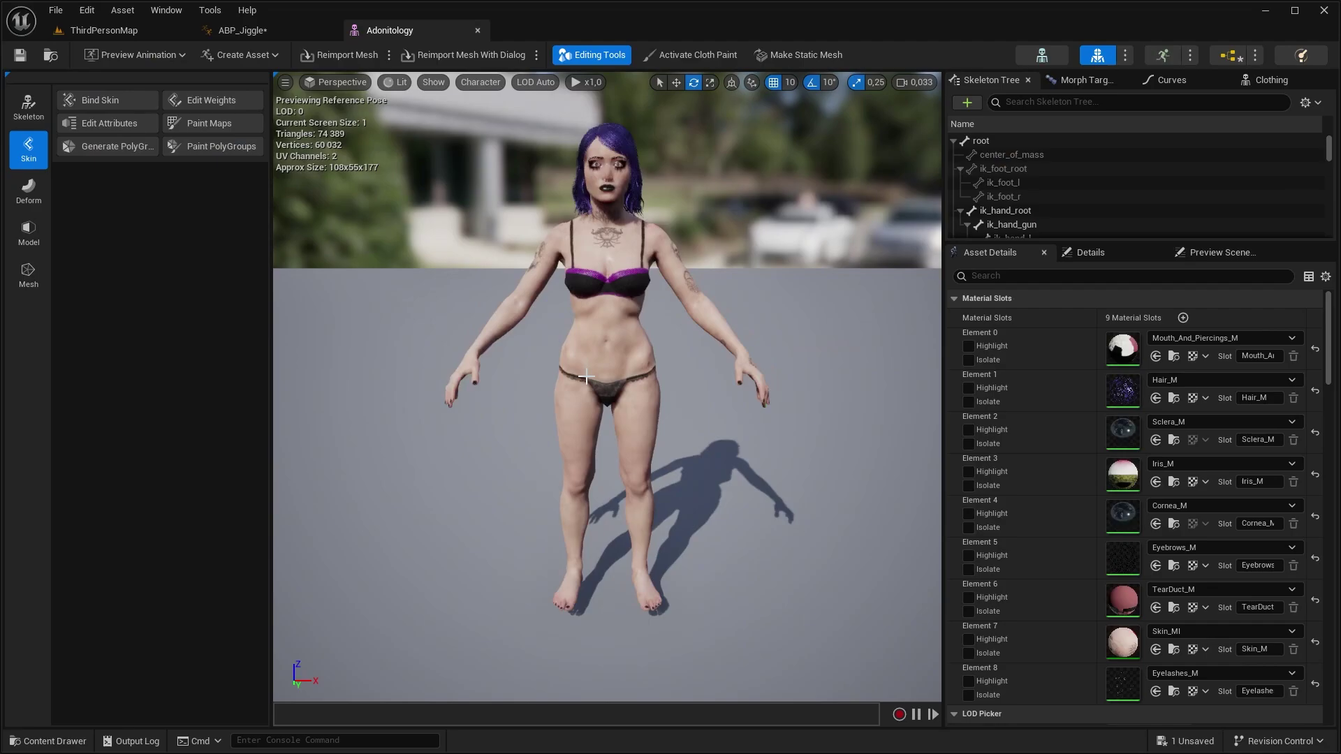
scroll(1139, 509, down, 10)
click(1138, 512)
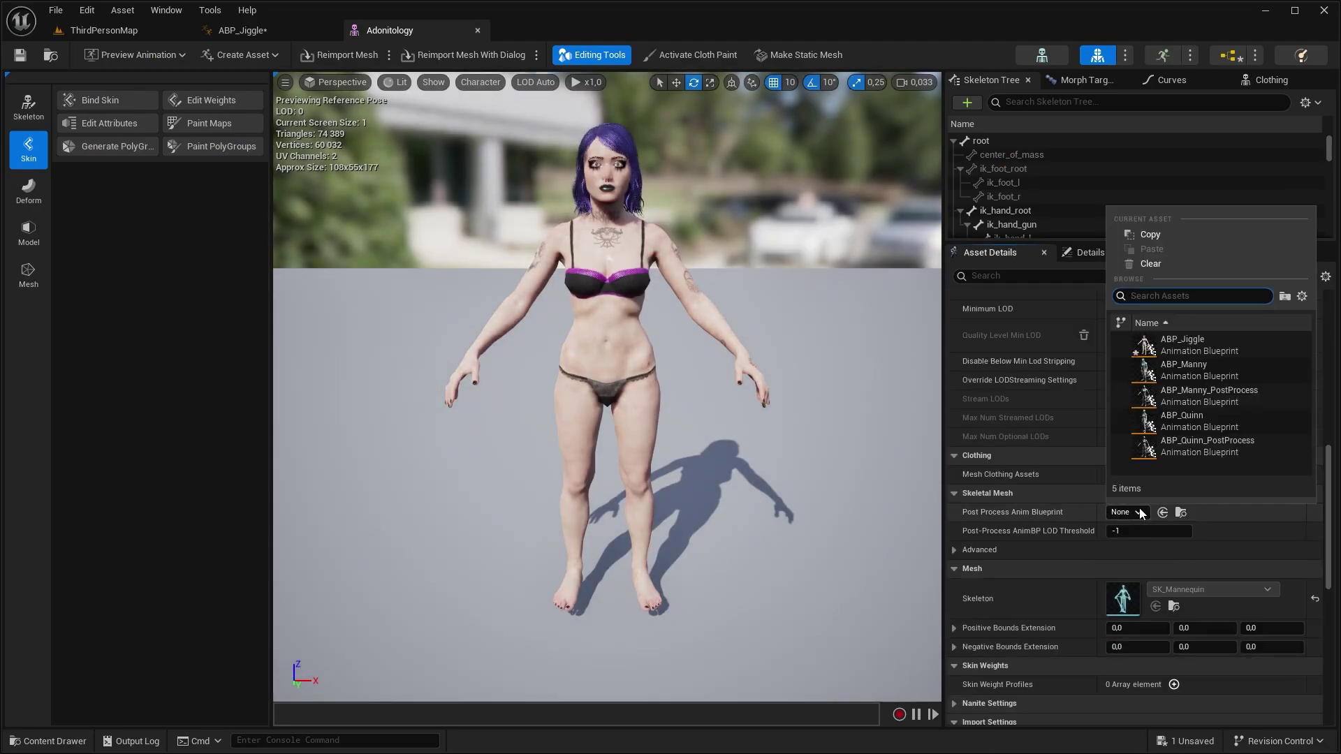
click(1238, 339)
click(19, 55)
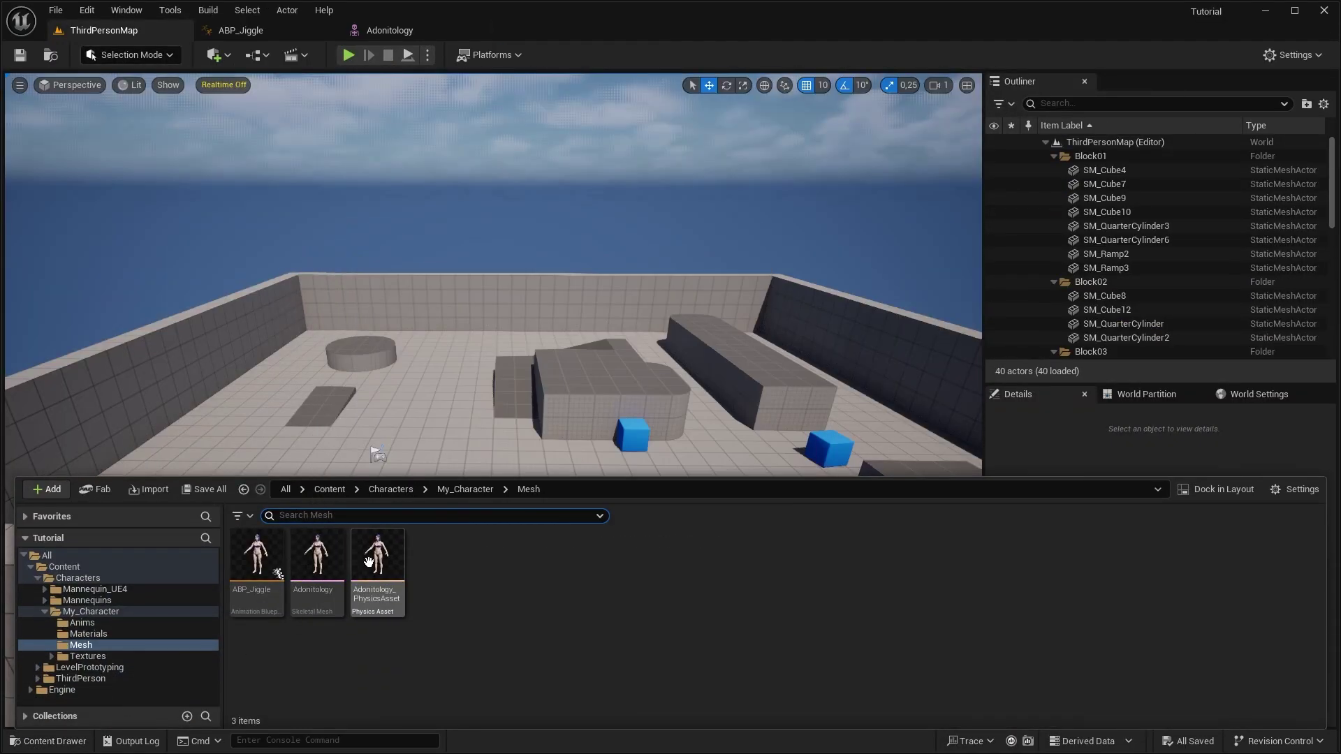
Place Adonitology in the level and walk around it in play mode to test the jiggle
drag(294, 575, 445, 404)
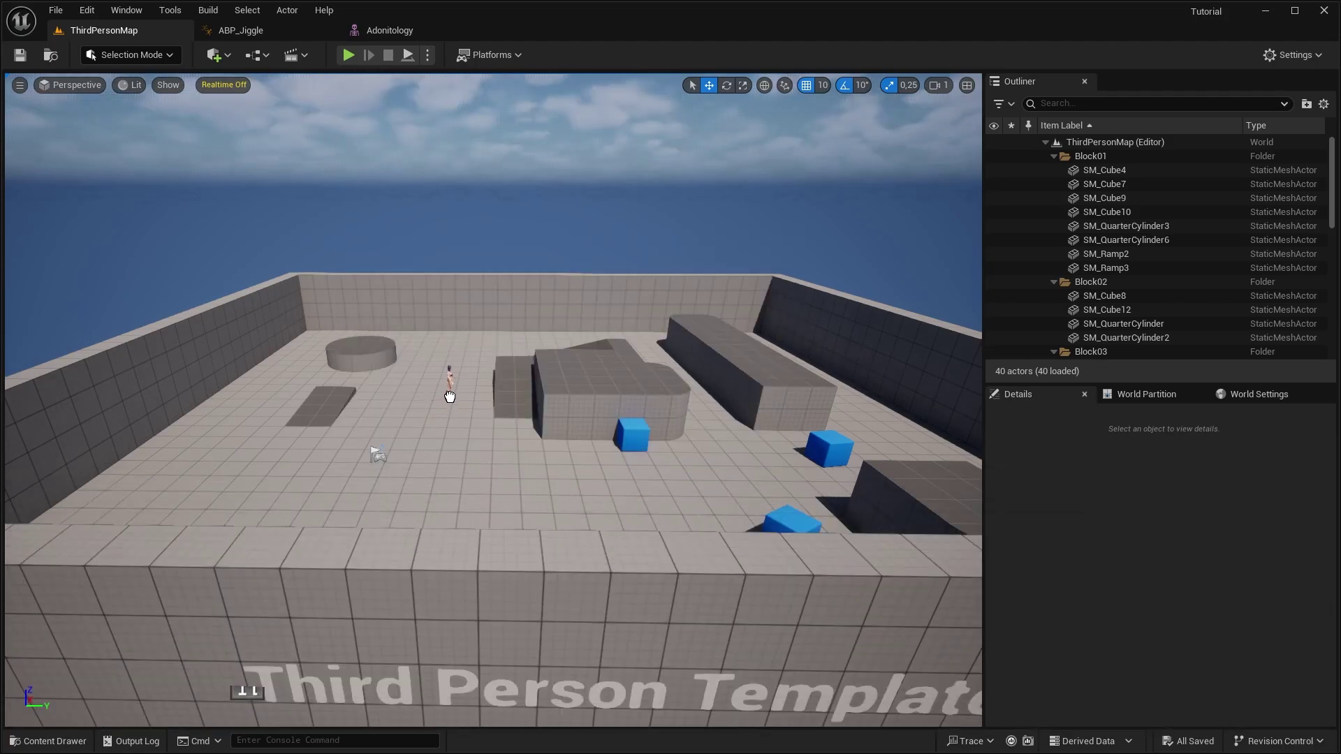
key(alt+p)
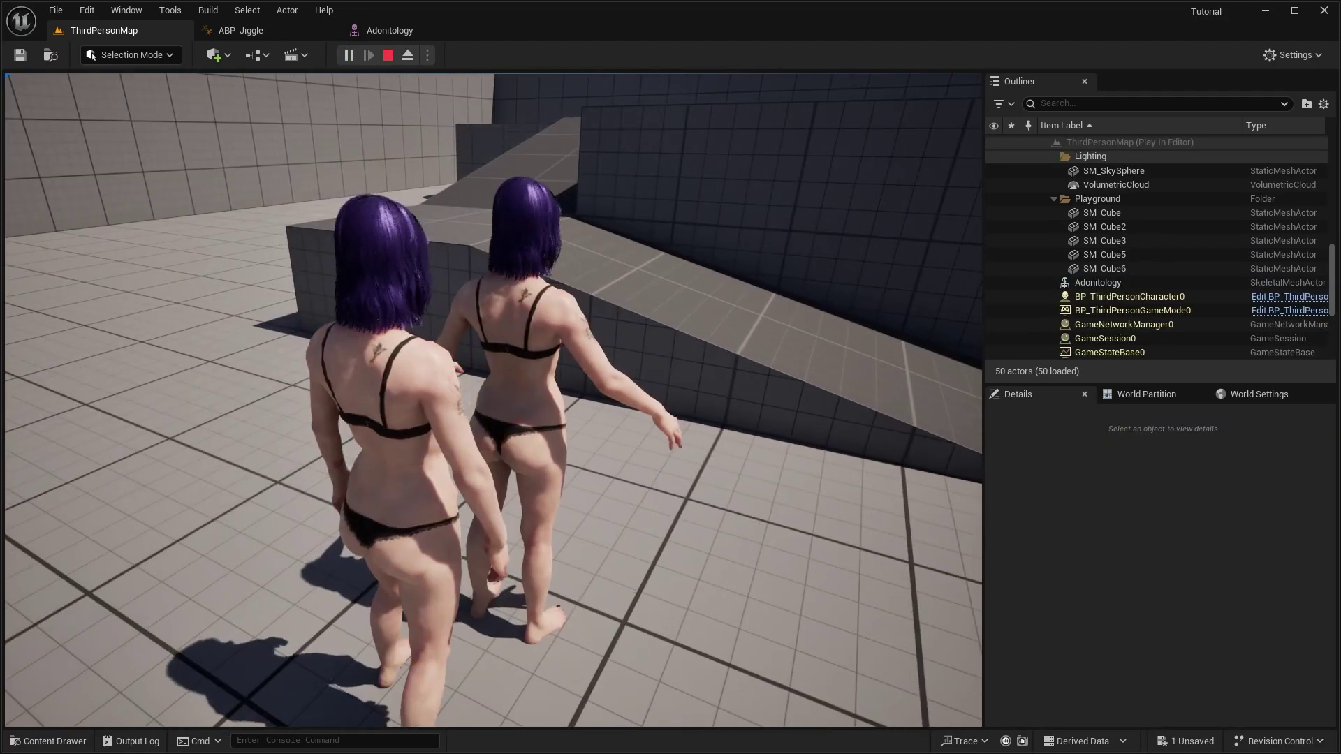
key(w)
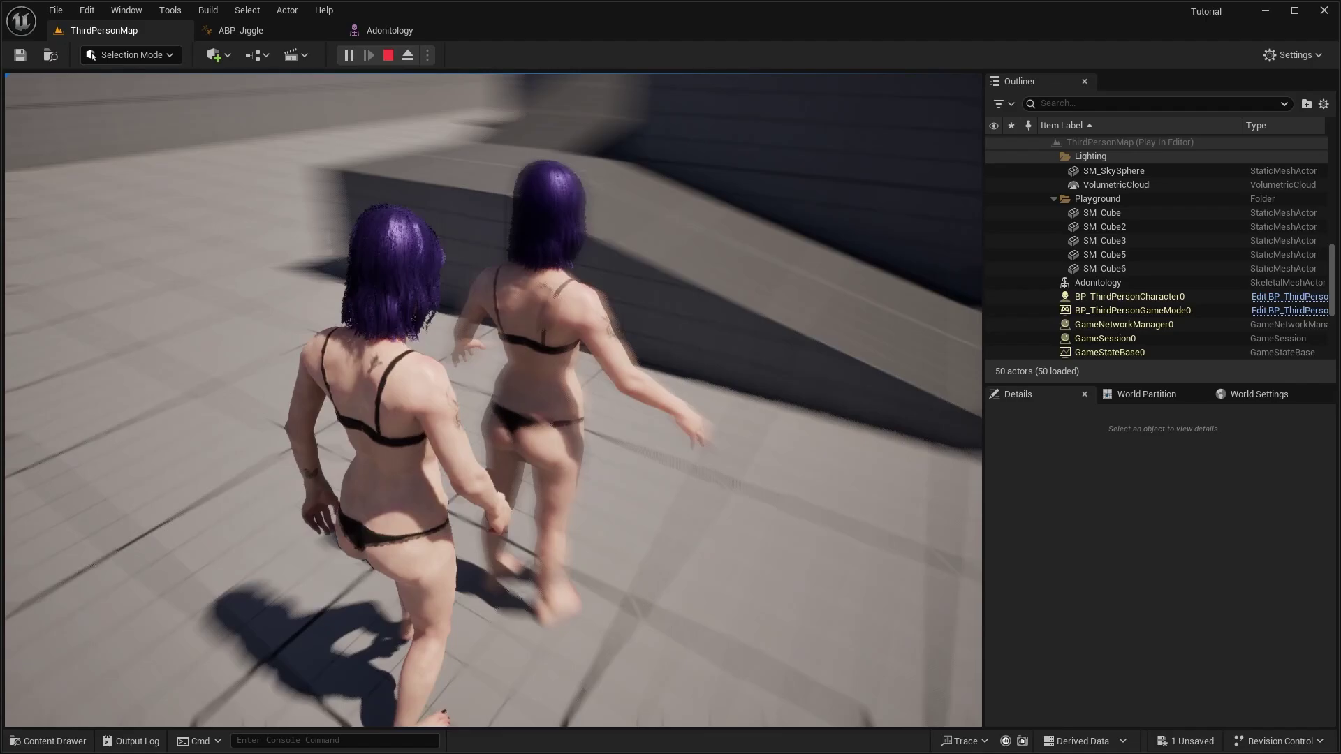
key(w)
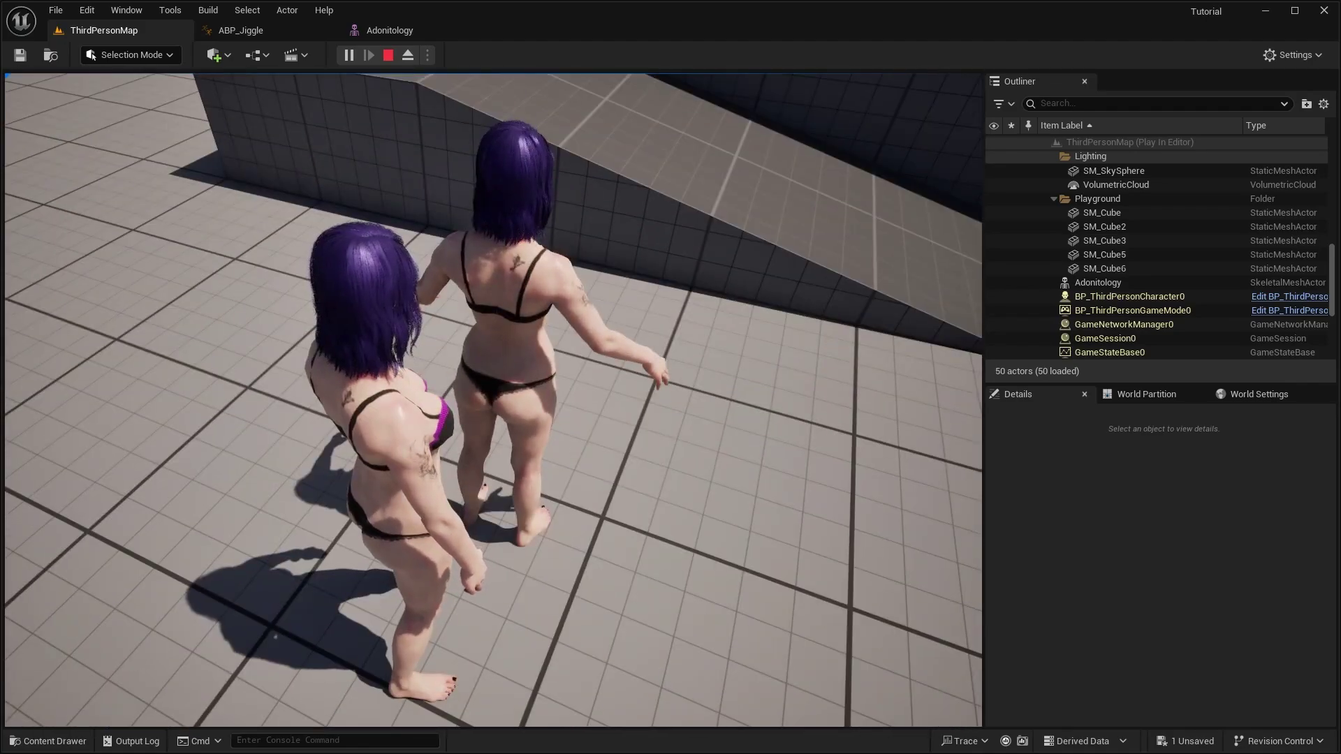
End the play session and add a RigidBody node to the ABP_Jiggle AnimGraph
key(Escape)
click(240, 30)
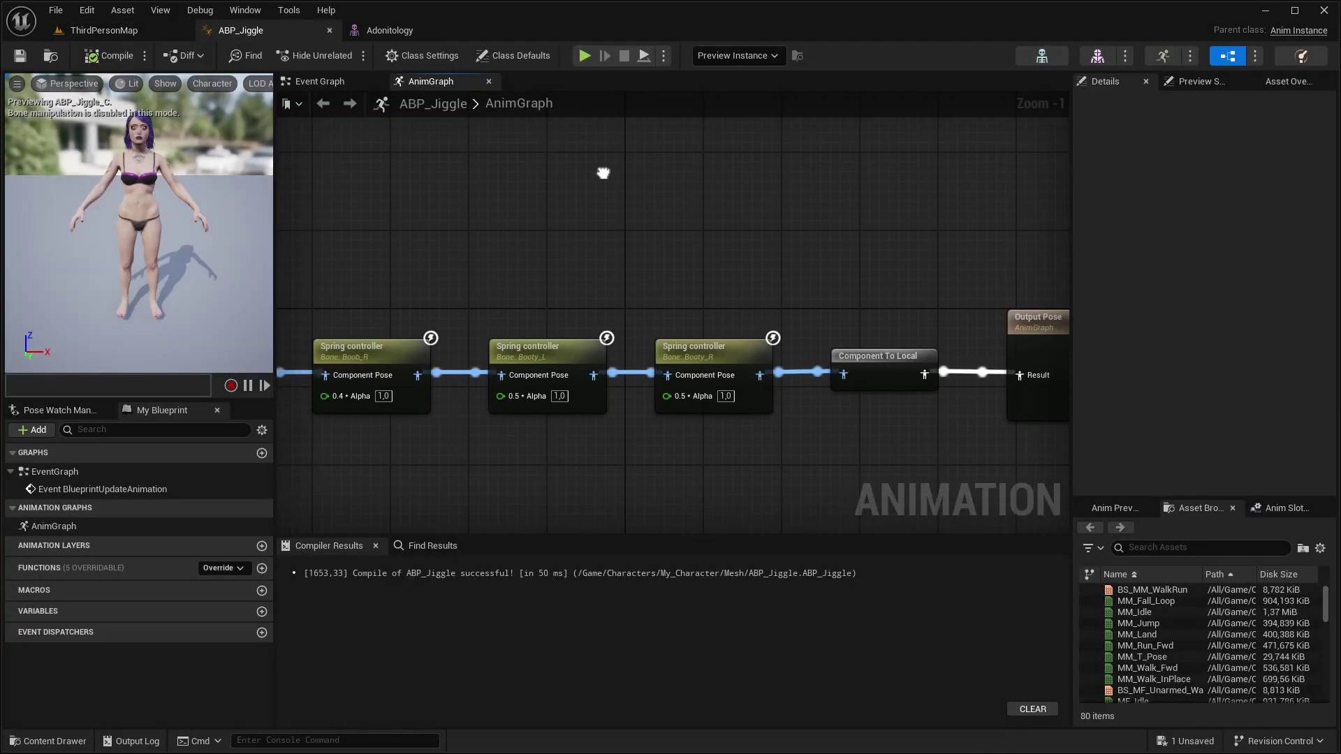
right_click(603, 175)
text(rigi)
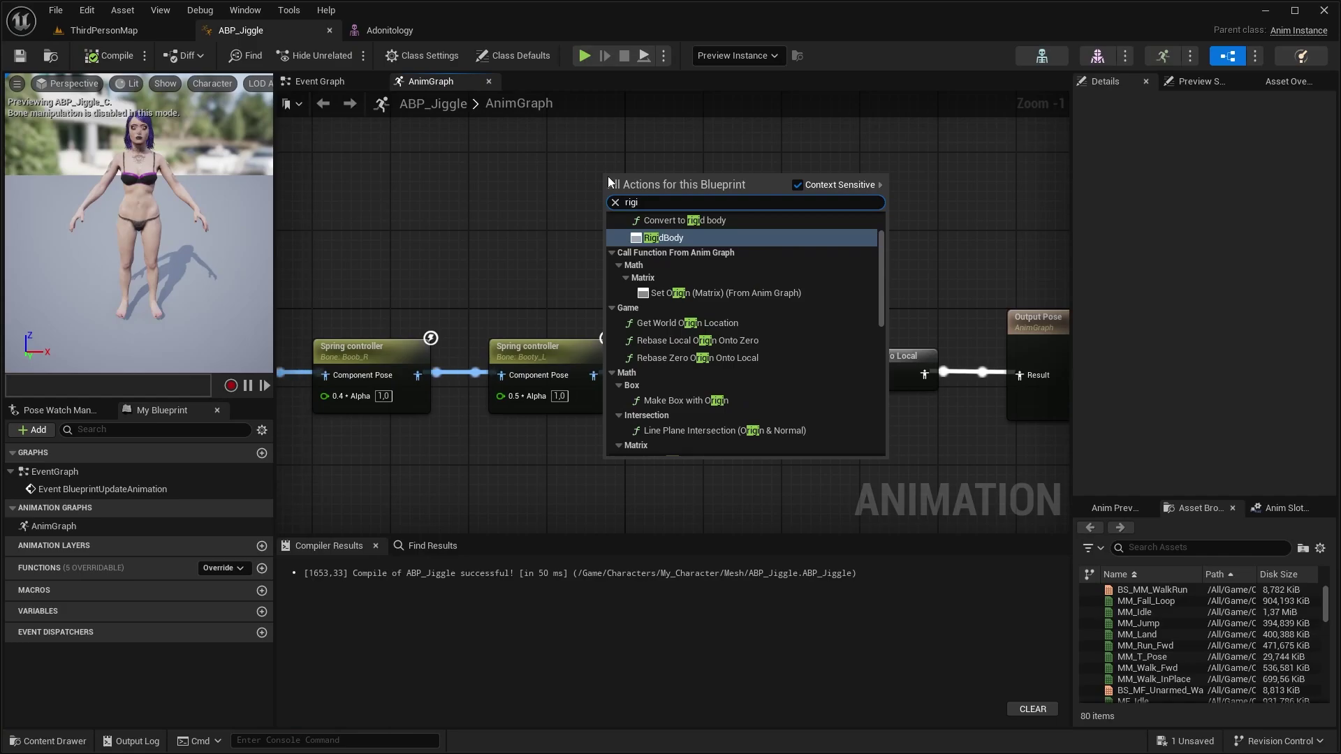
click(664, 237)
Add an Anim Dynamics node and position it beside the RigidBody node
right_click(775, 208)
text(anim dyn)
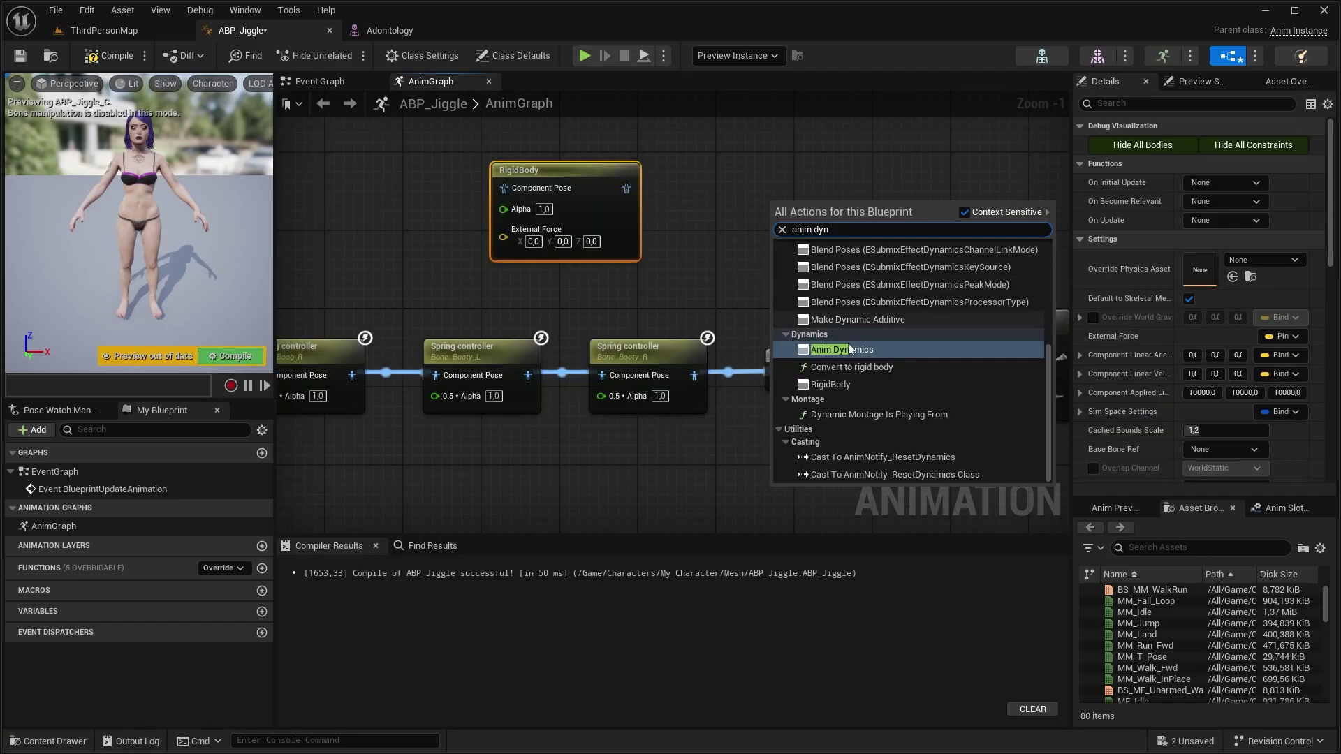
click(842, 349)
drag(765, 182, 703, 166)
right_drag(923, 237, 803, 276)
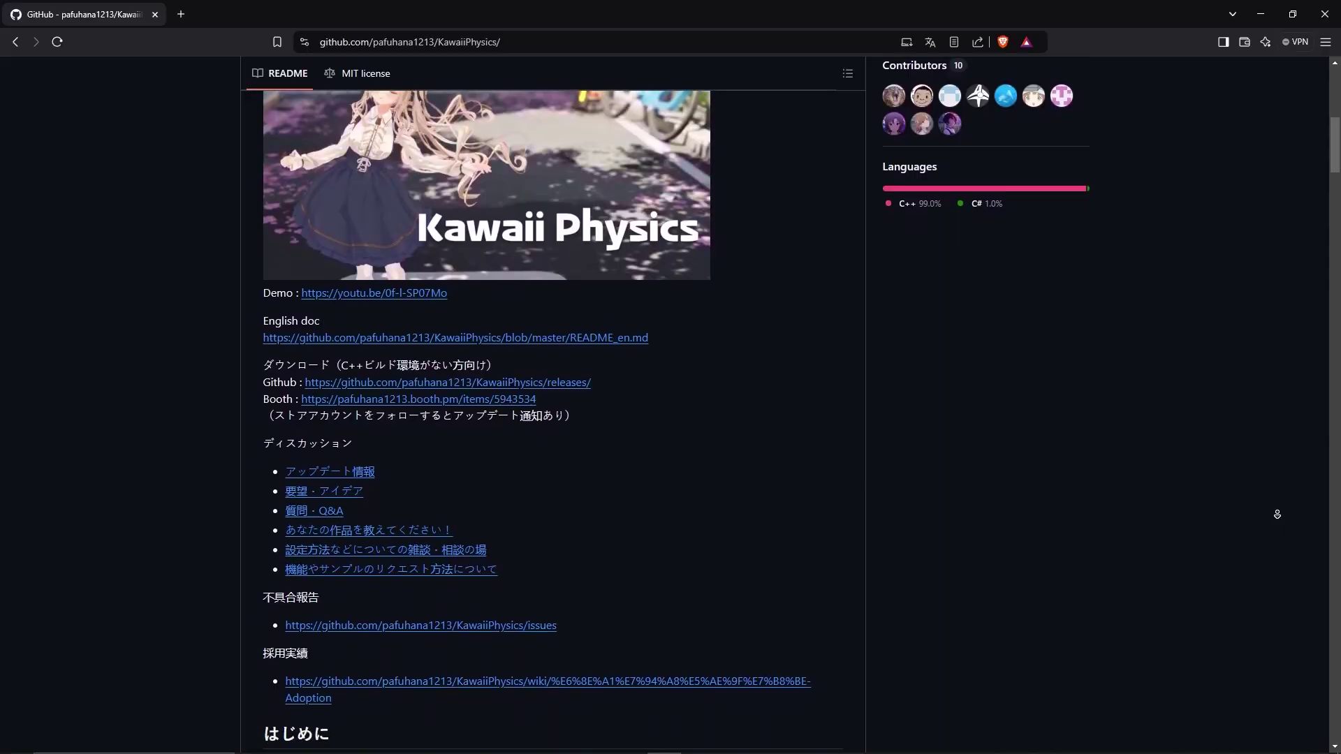
Scroll the KawaiiPhysics README past the Physics Asset / Anim Dynamics / Kawaii Physics comparison to the features section
scroll(1277, 514, down, 1)
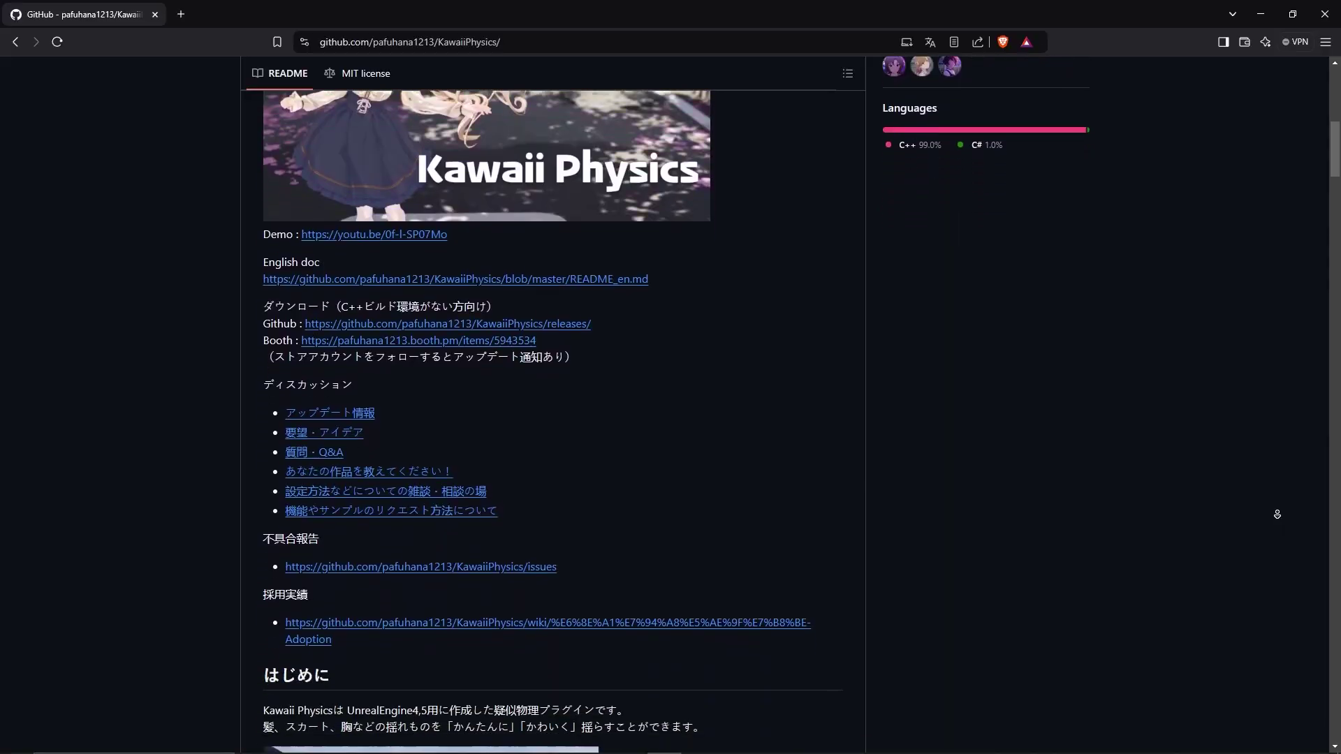
scroll(1277, 514, down, 3)
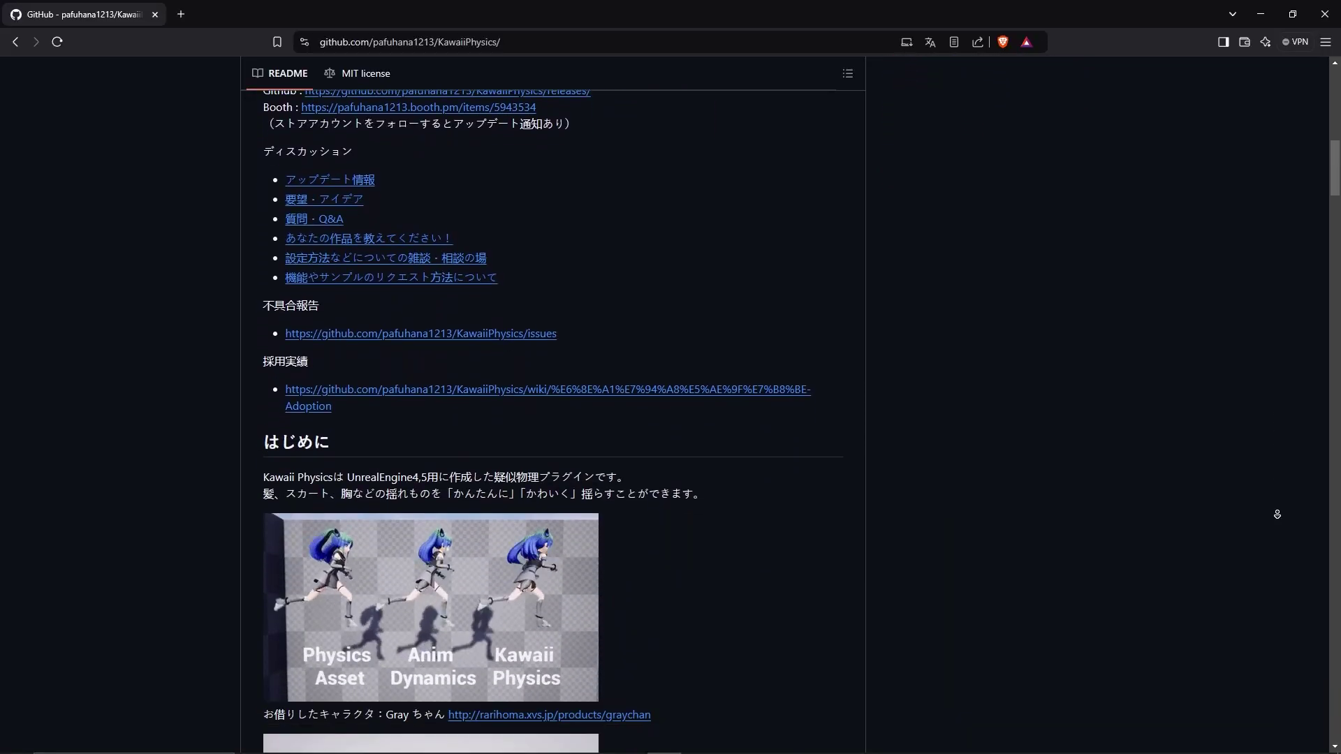
scroll(1278, 515, down, 3)
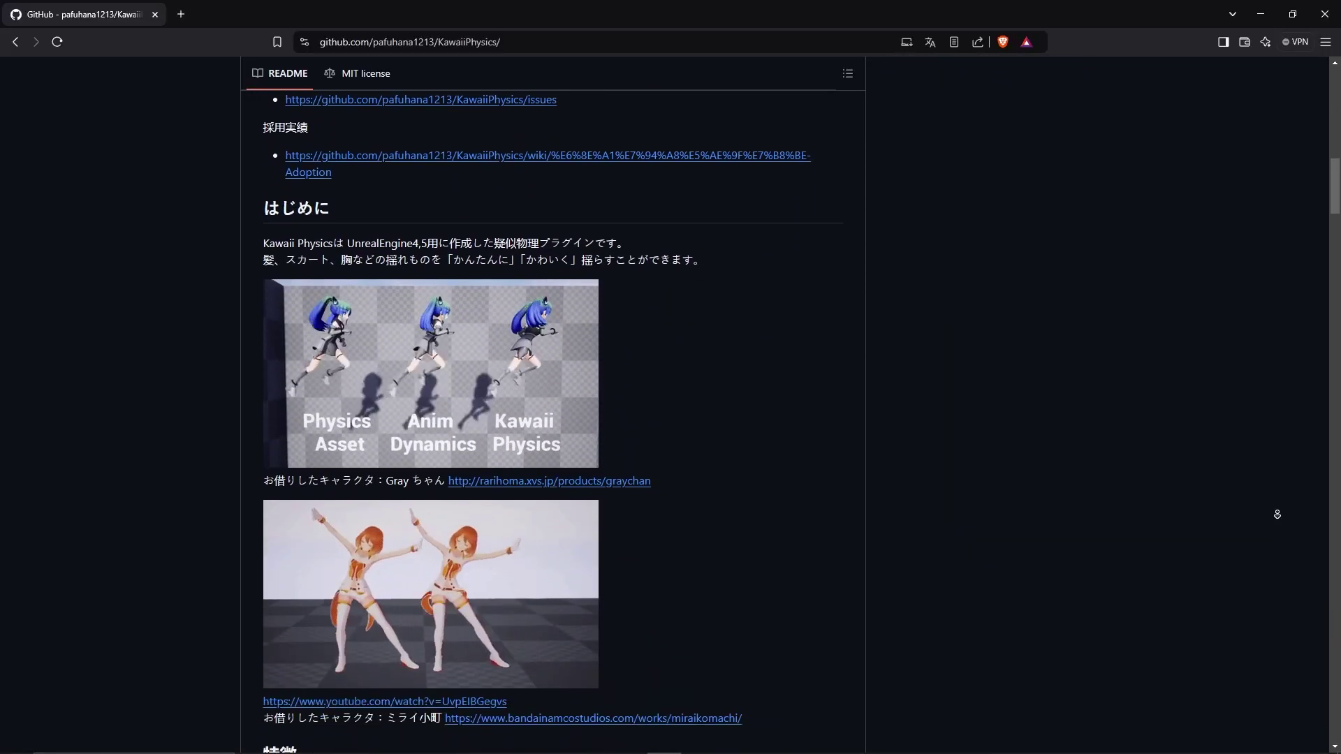
scroll(1277, 514, down, 3)
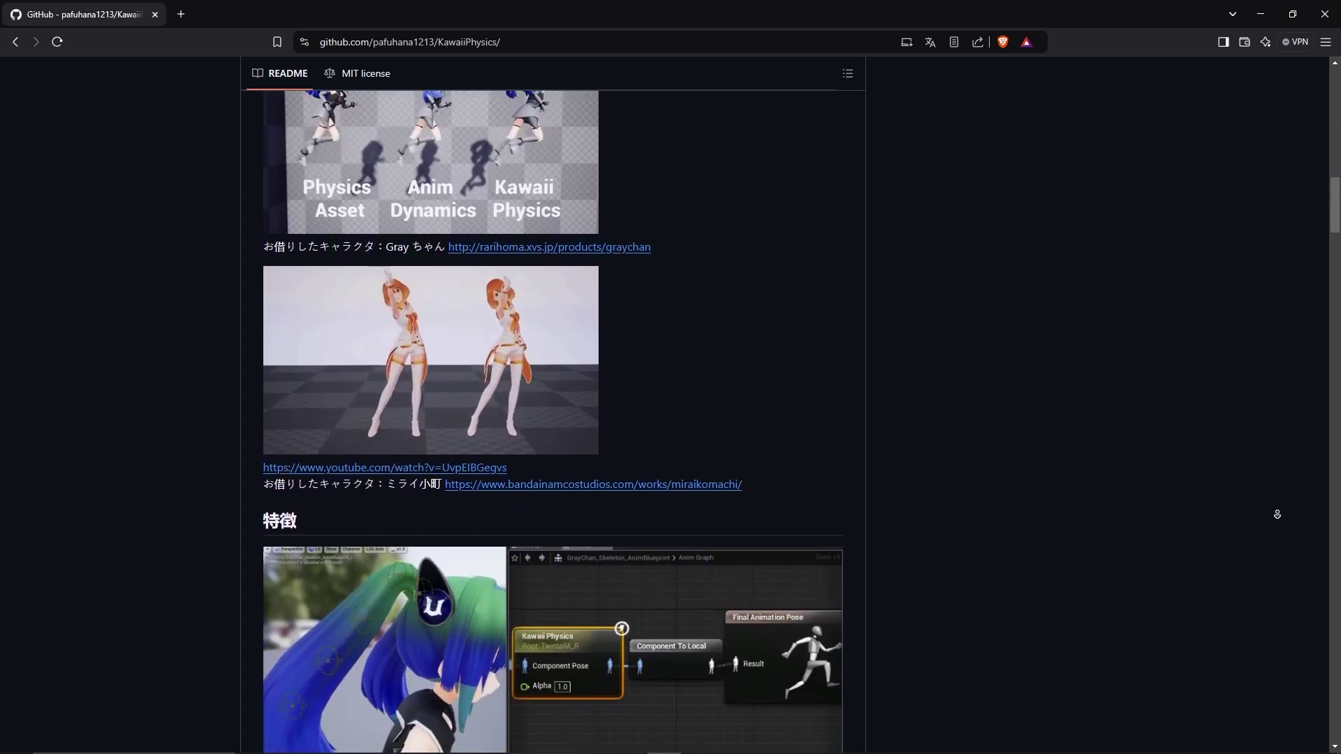
scroll(1277, 514, down, 3)
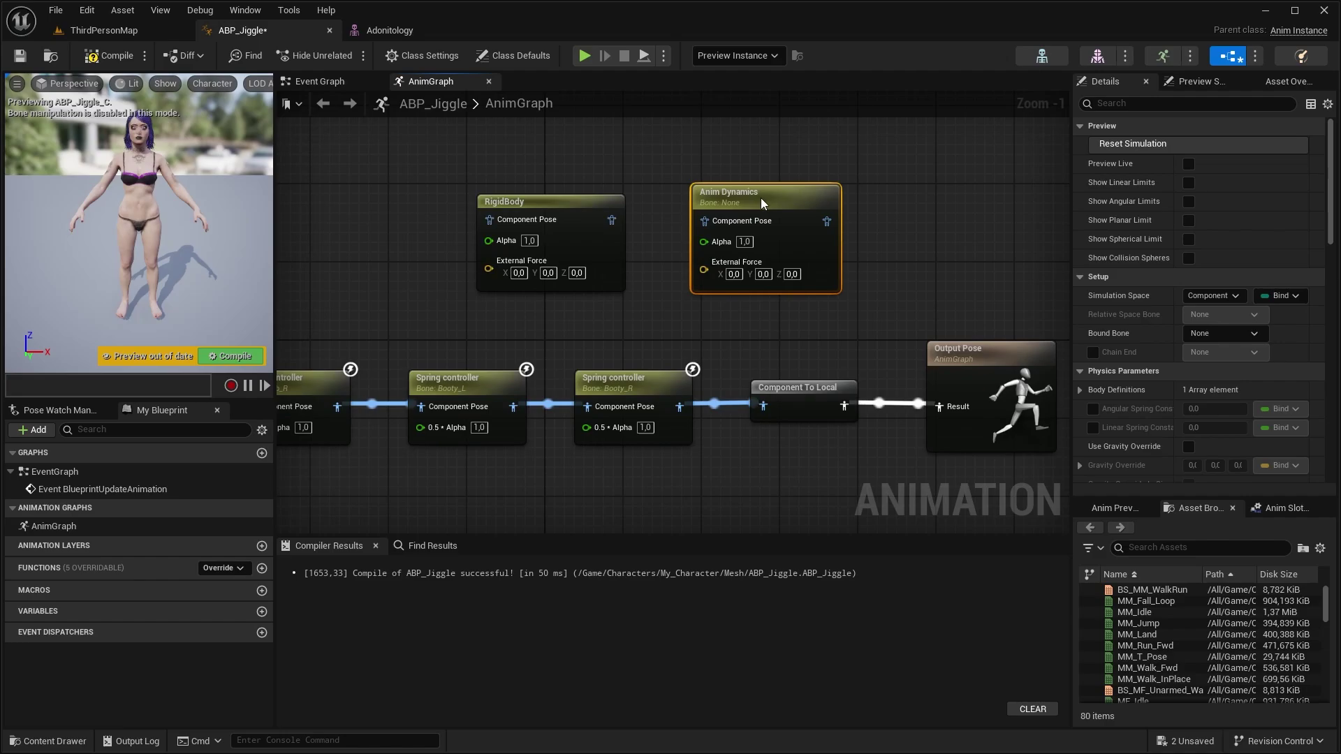
Remove the Anim Dynamics node and open Adonitology_PhysicsAsset from the Mesh folder
drag(761, 198, 721, 256)
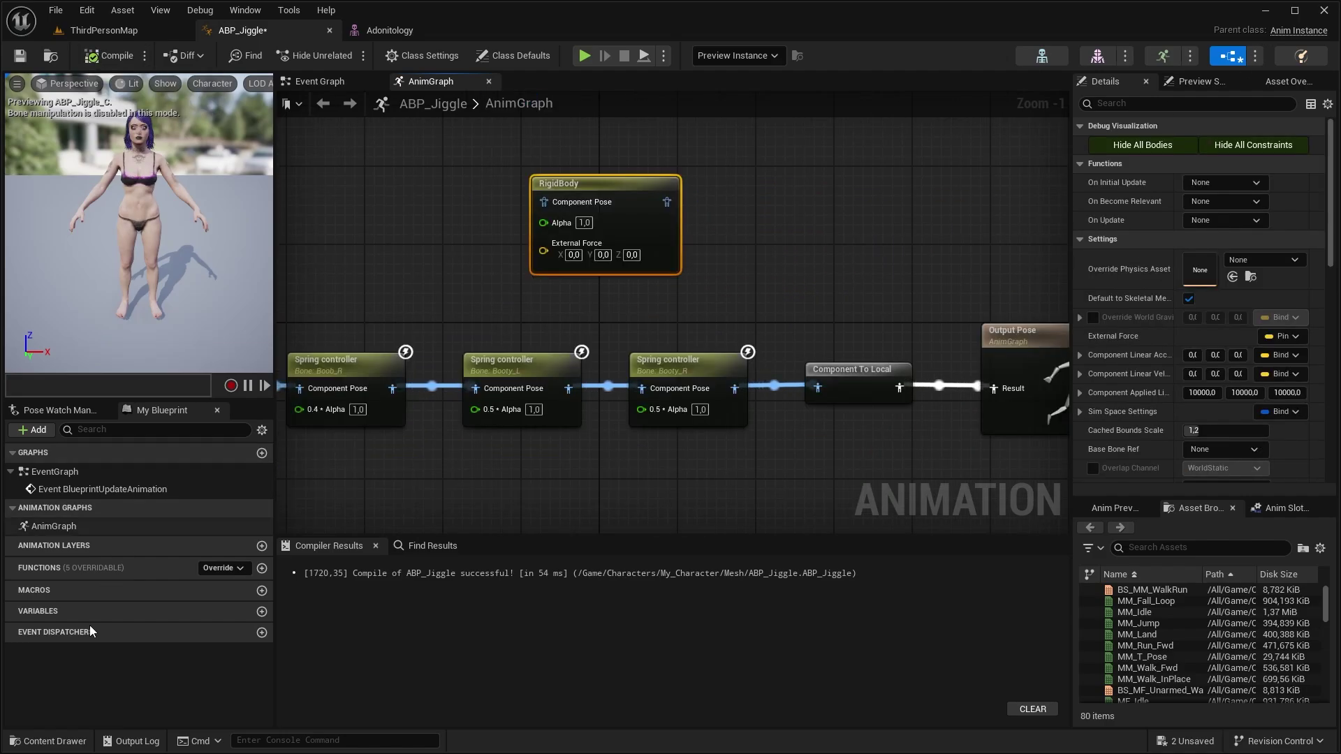
click(47, 741)
click(394, 585)
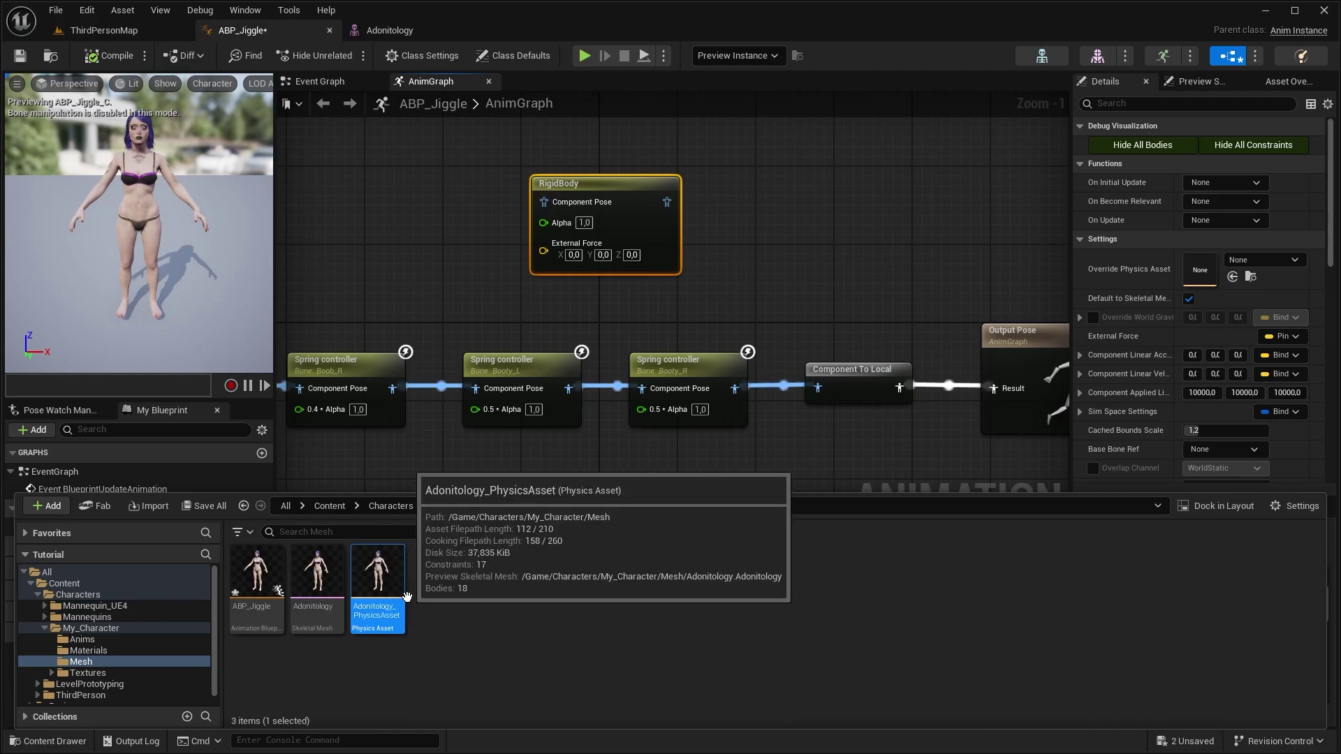
double_click(386, 582)
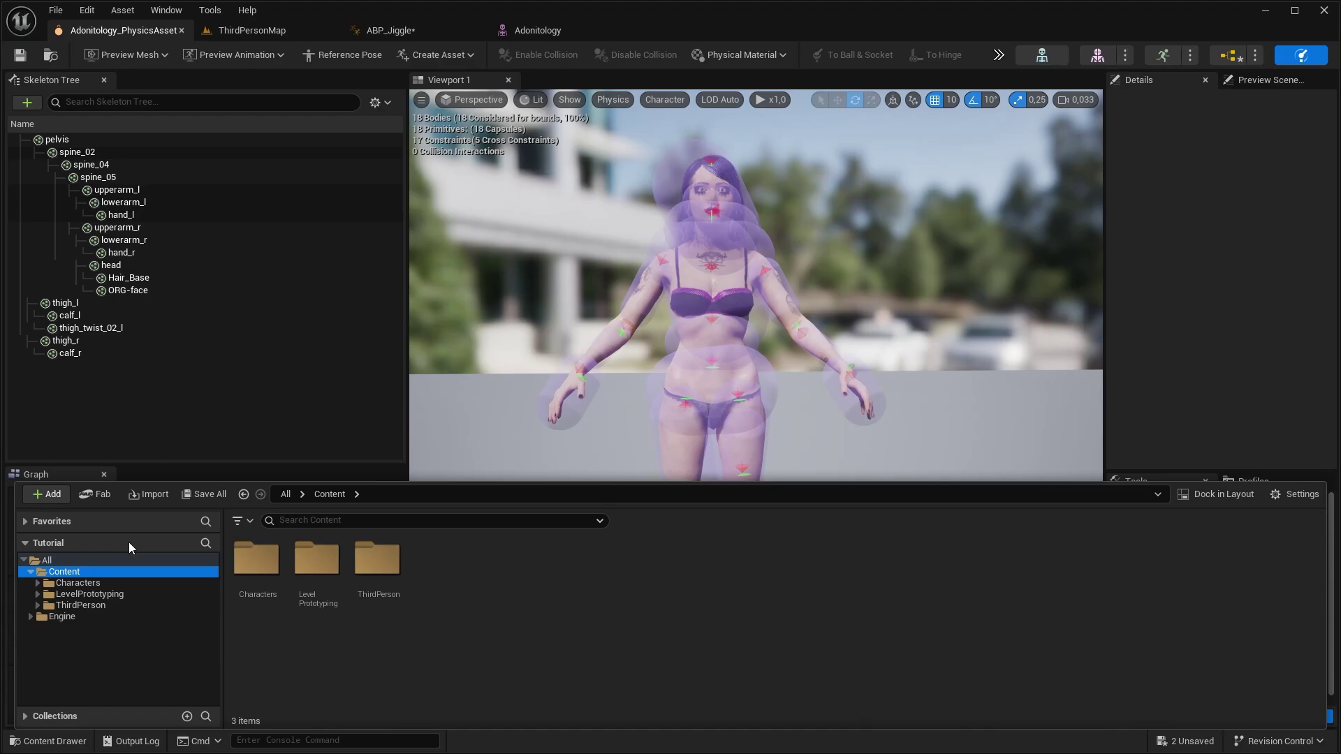
Open PA_Mannequin from Characters > Mannequins > Rigs and float both physics asset editors as separate windows
double_click(257, 558)
double_click(317, 559)
click(438, 573)
double_click(438, 573)
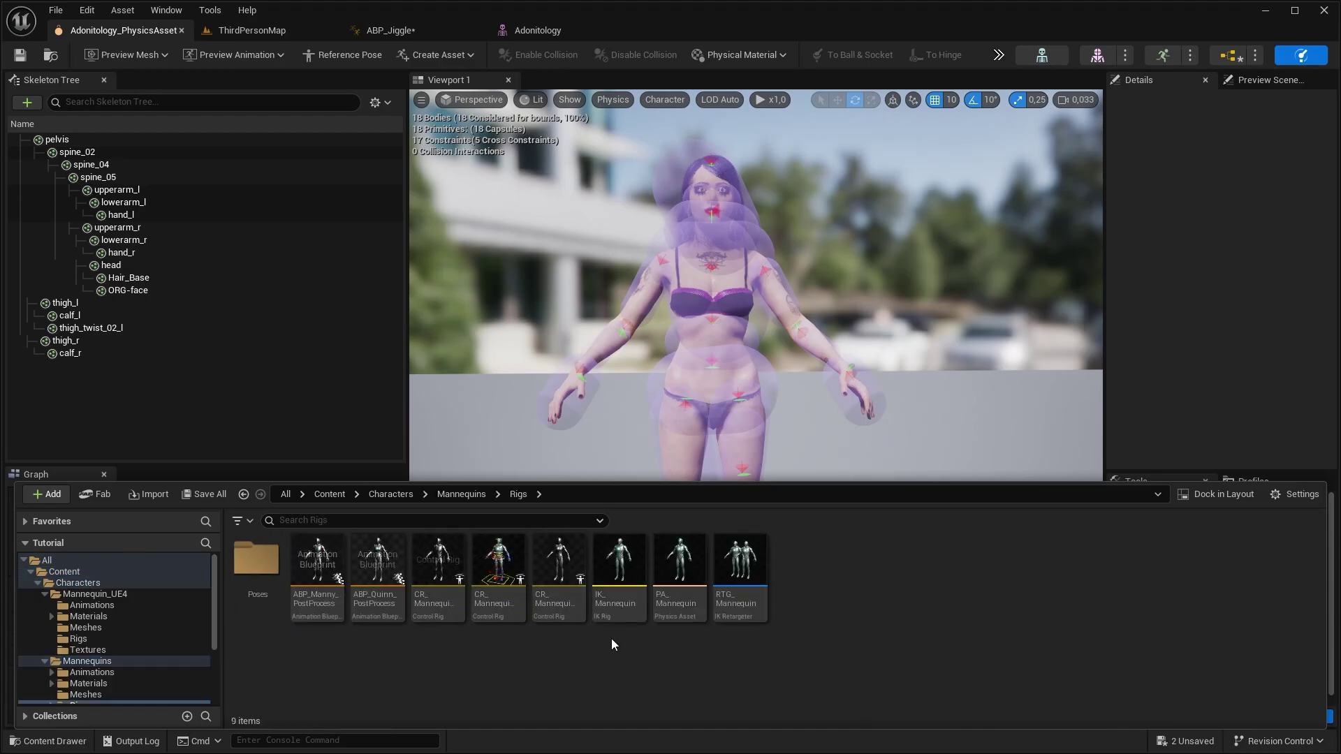
double_click(678, 573)
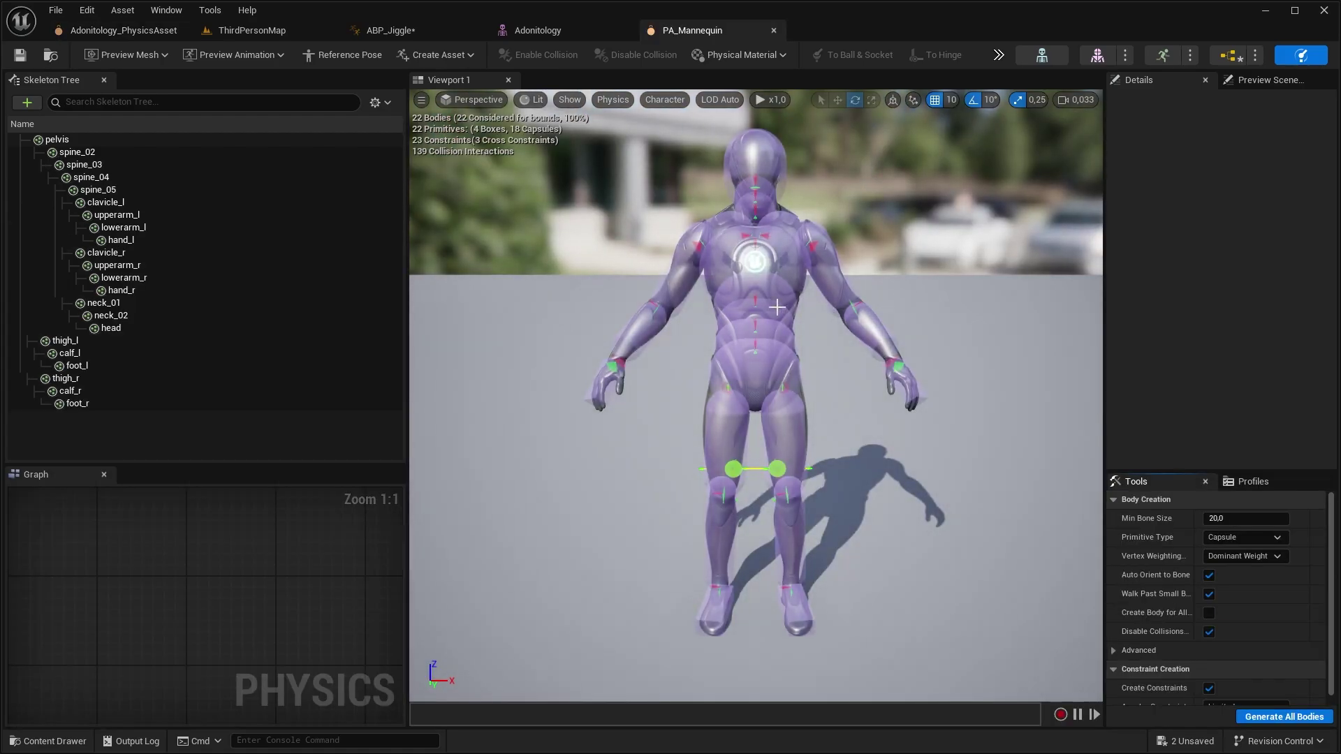
drag(698, 37, 870, 91)
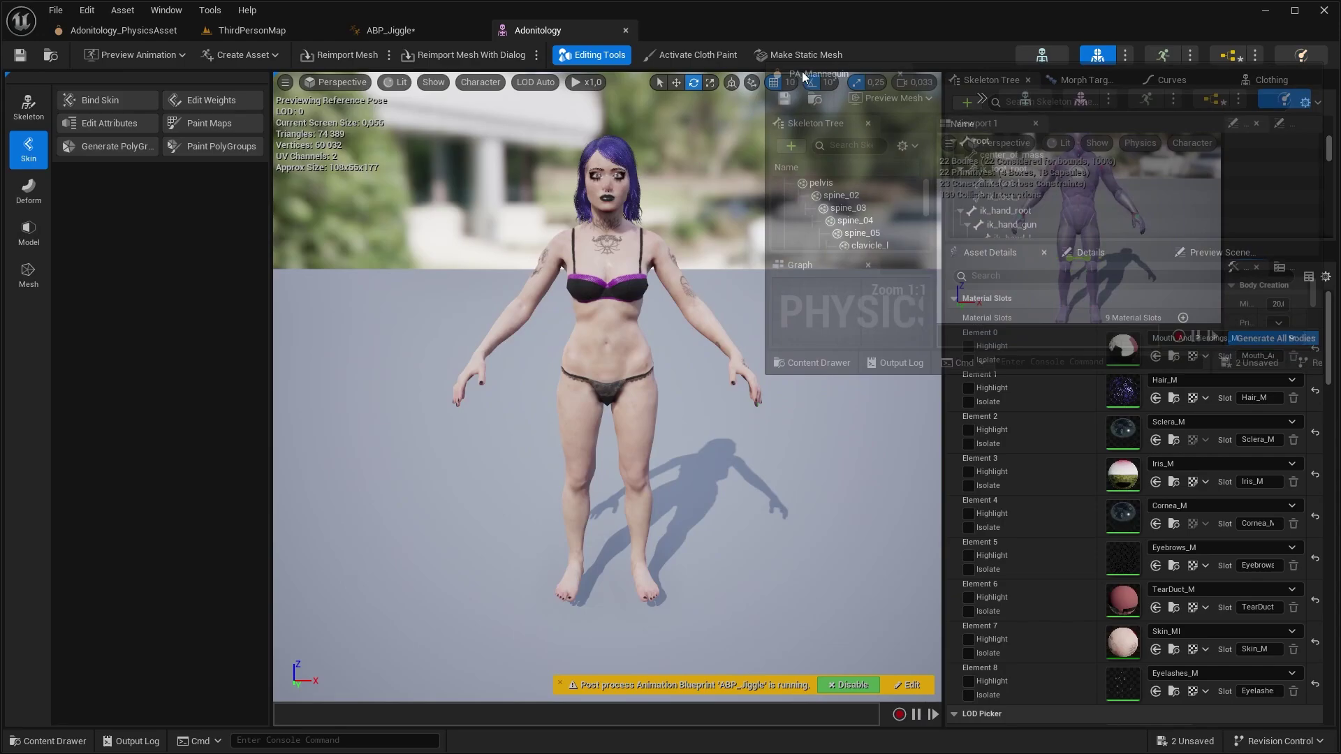
drag(162, 37, 391, 23)
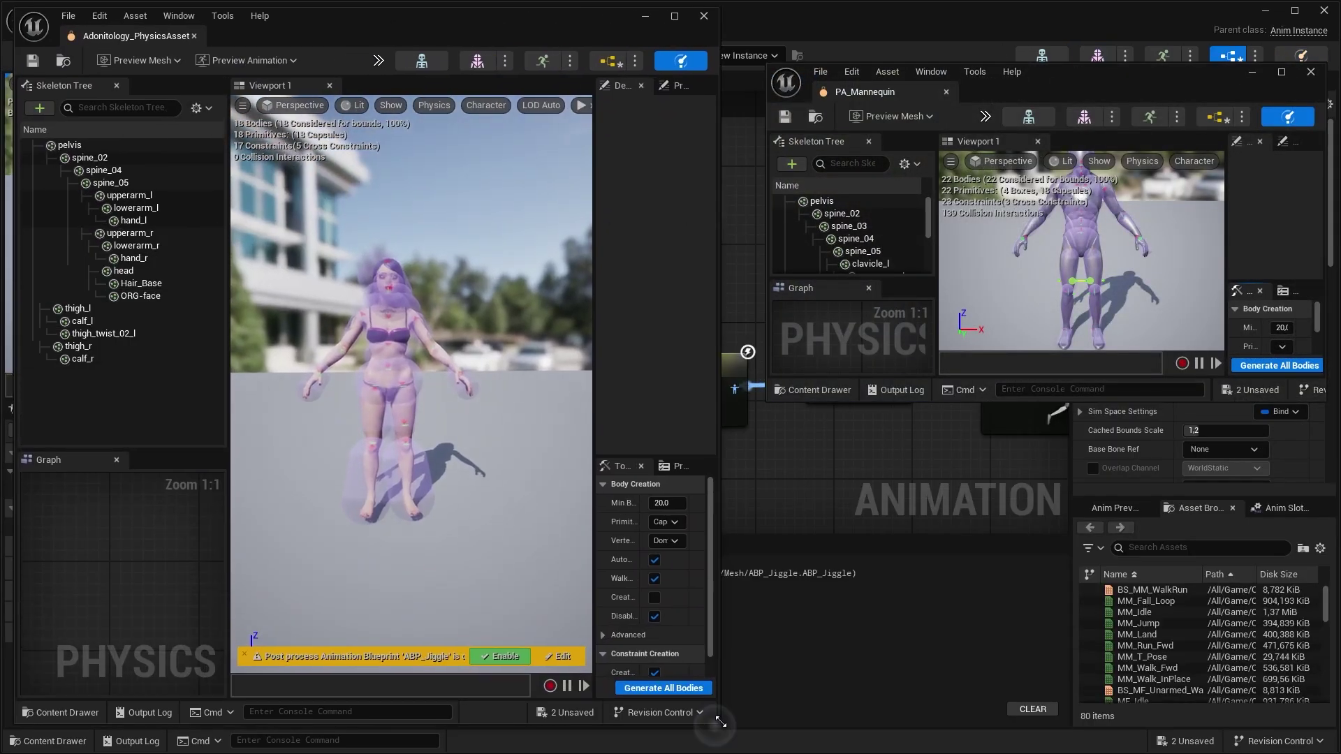
Snap PA_Mannequin to the right half and copy its pelvis body properties onto Adonitology's pelvis
key(super+Right)
scroll(1062, 349, up, 3)
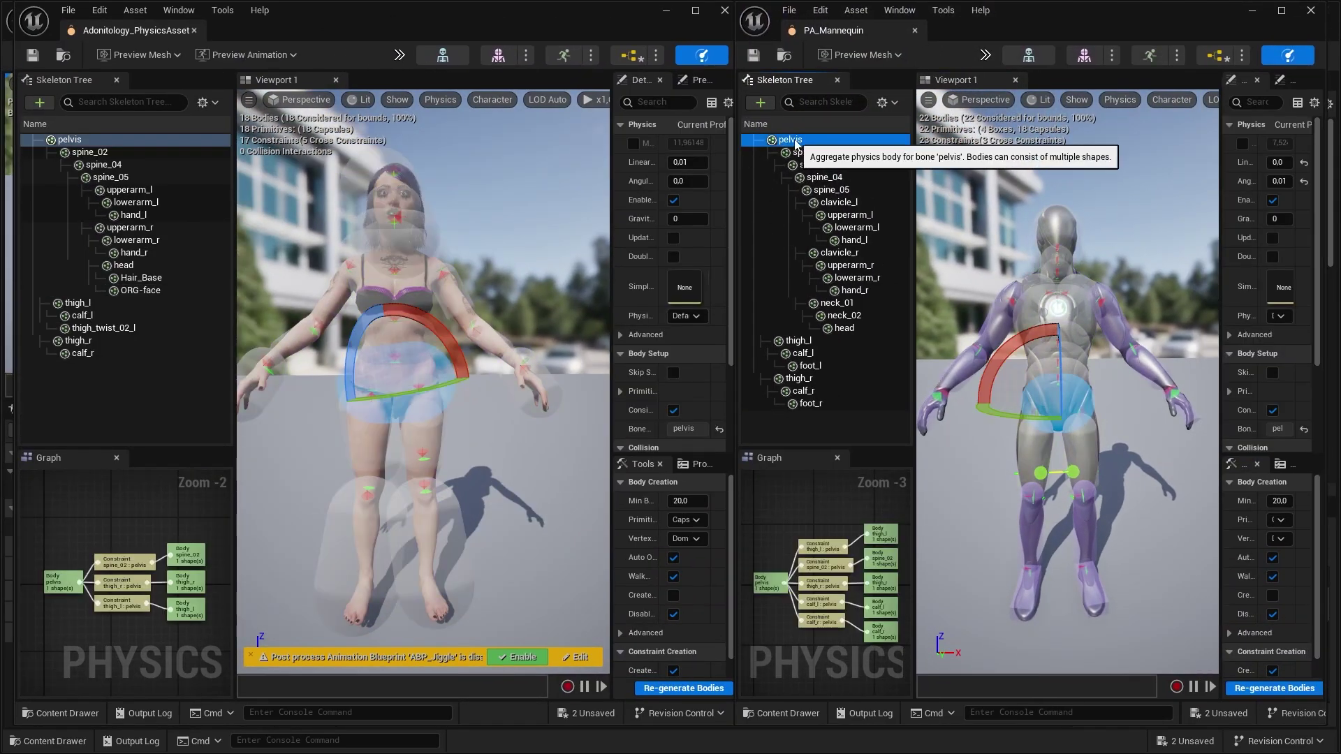
right_click(791, 139)
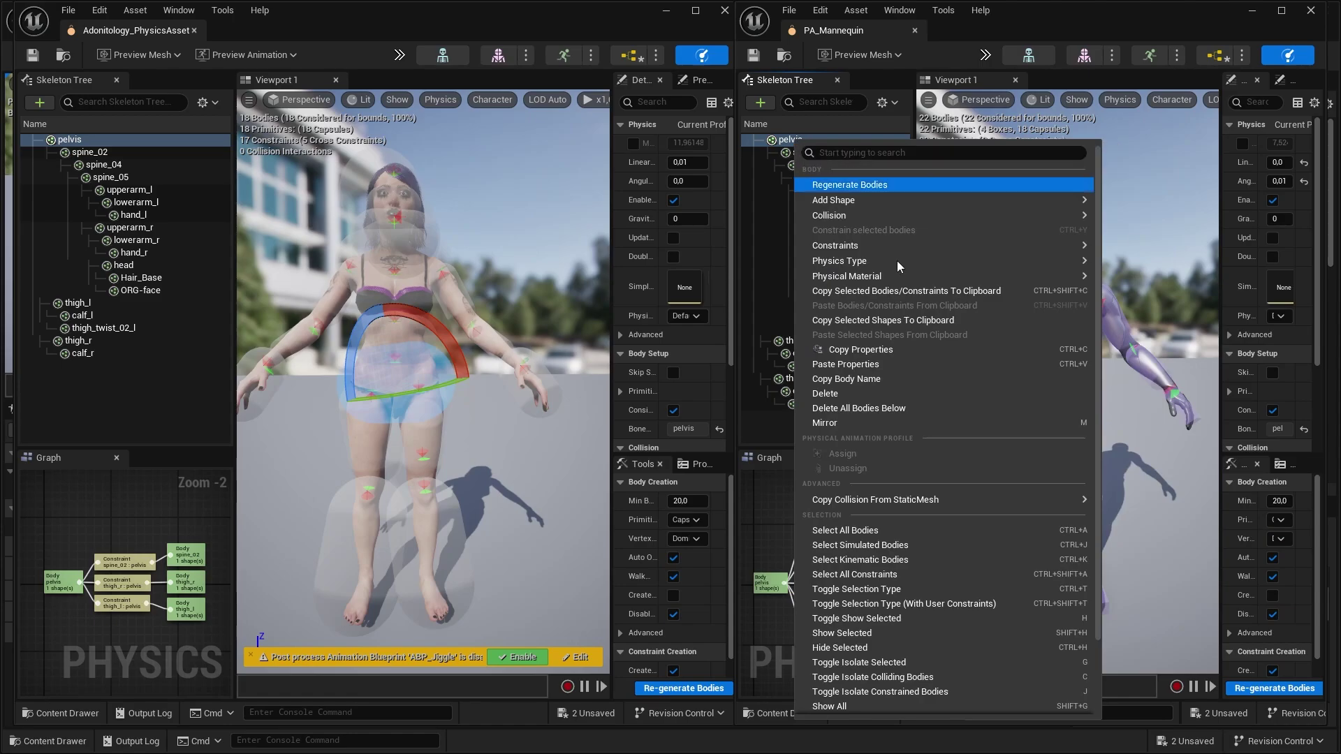
click(897, 351)
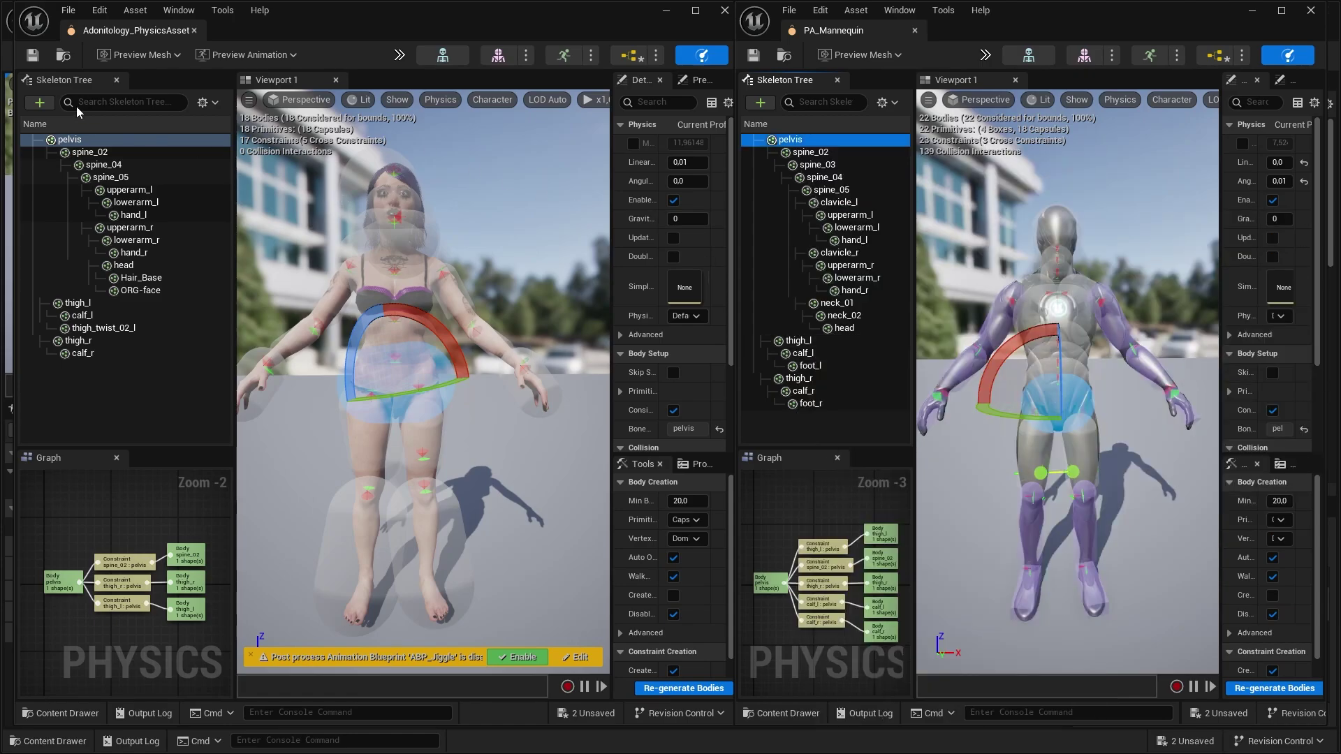
right_click(71, 140)
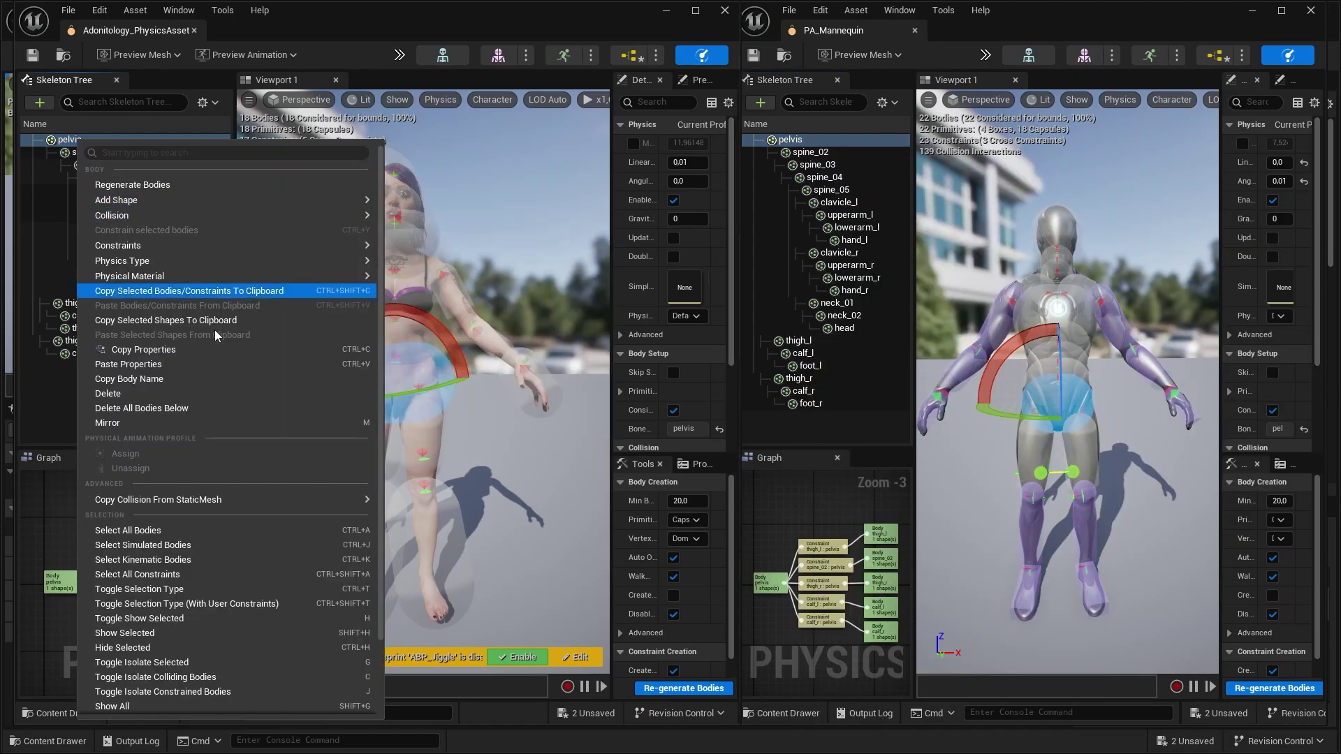
click(203, 363)
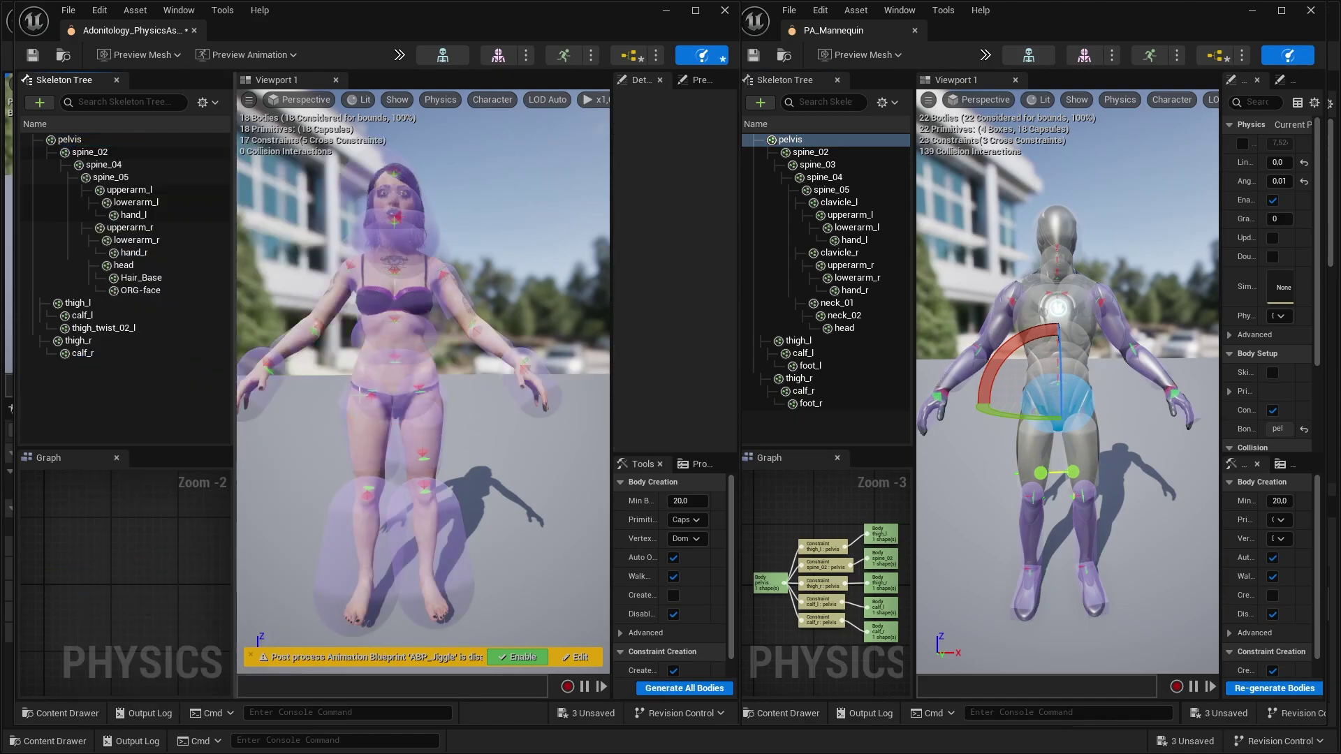
Check the mannequin head's body actions, then select the ORG-face body in the character asset
right_click(843, 328)
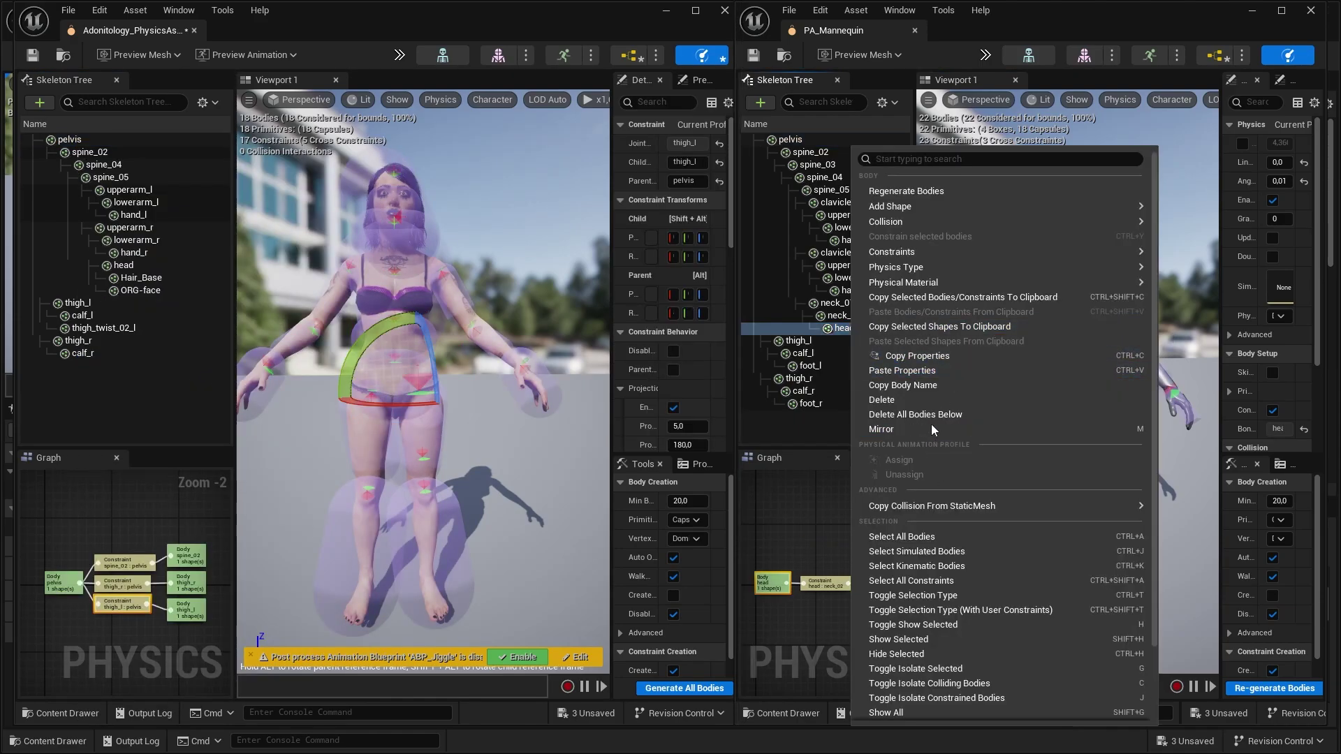
click(923, 357)
click(153, 292)
Delete the ORG-face body and set the Skeleton Tree to Show All Bones
key(Delete)
click(167, 151)
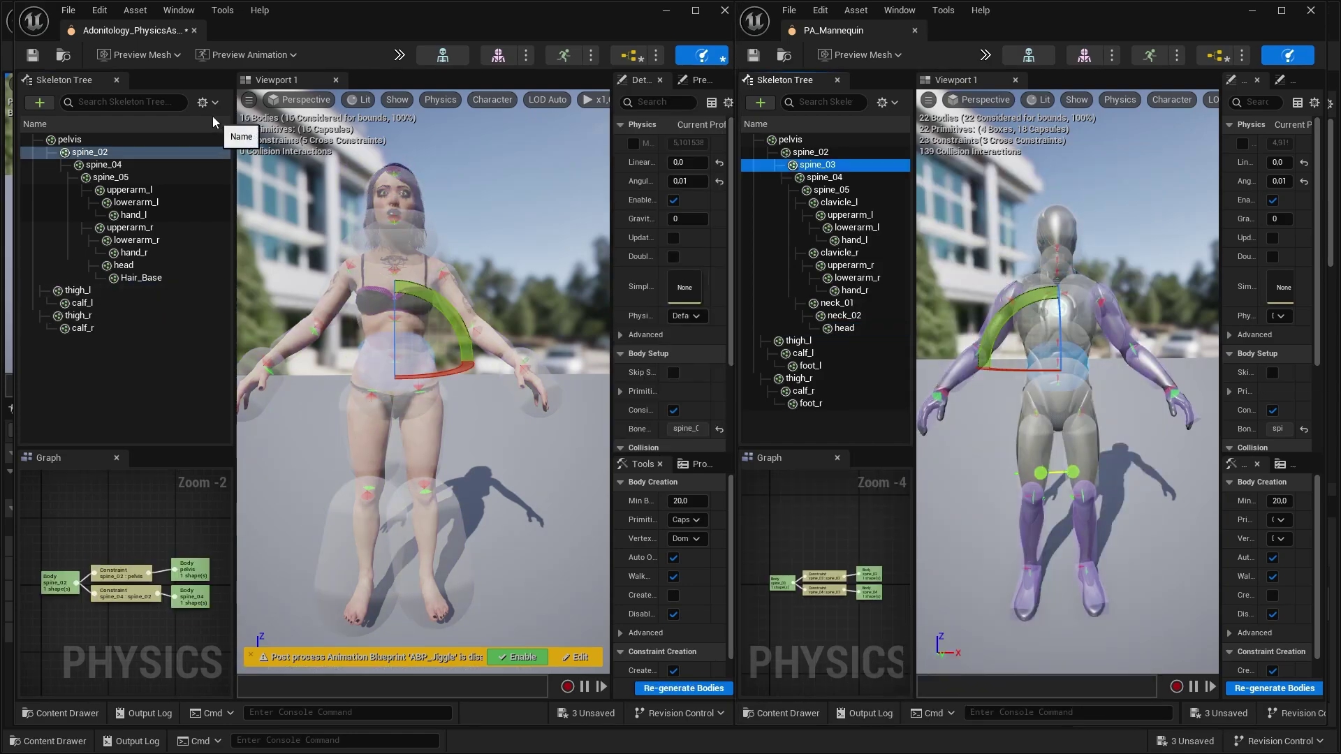
click(204, 102)
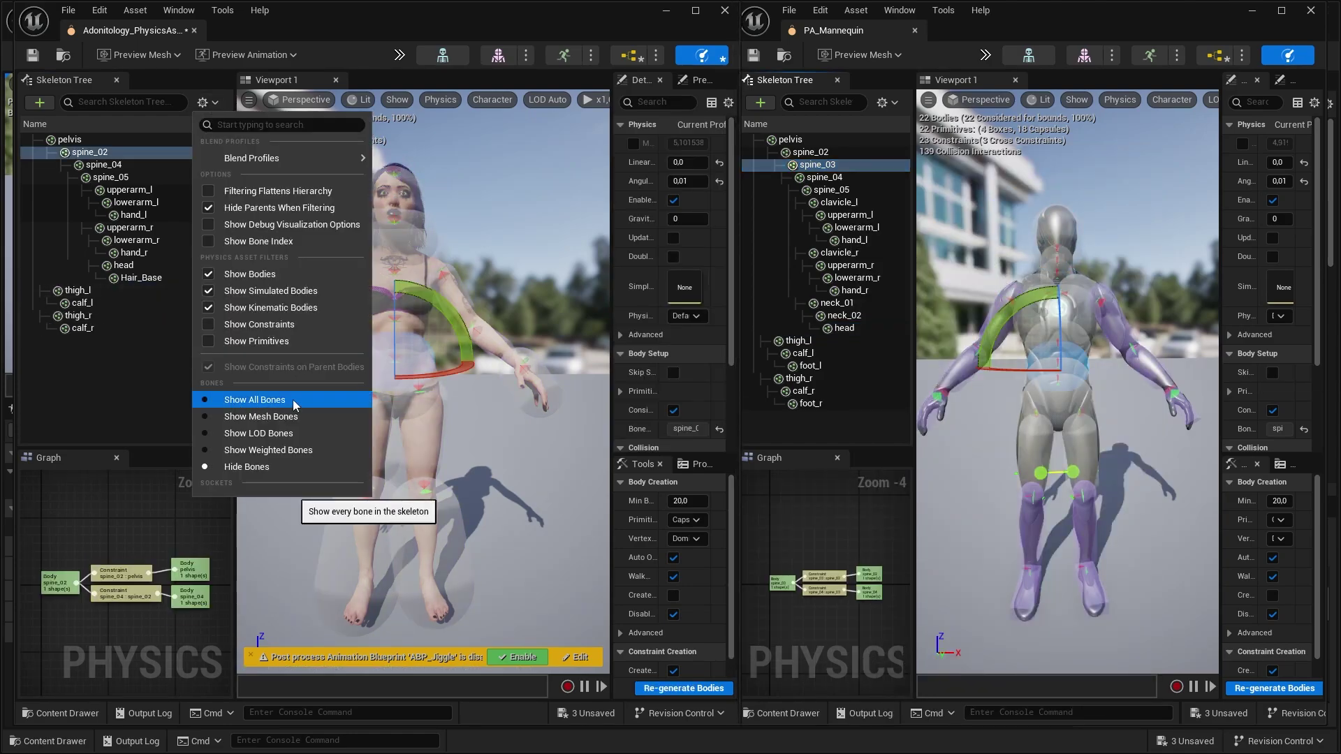
click(292, 399)
Search the bones for 'spine' and add a capsule body to spine_03
click(101, 101)
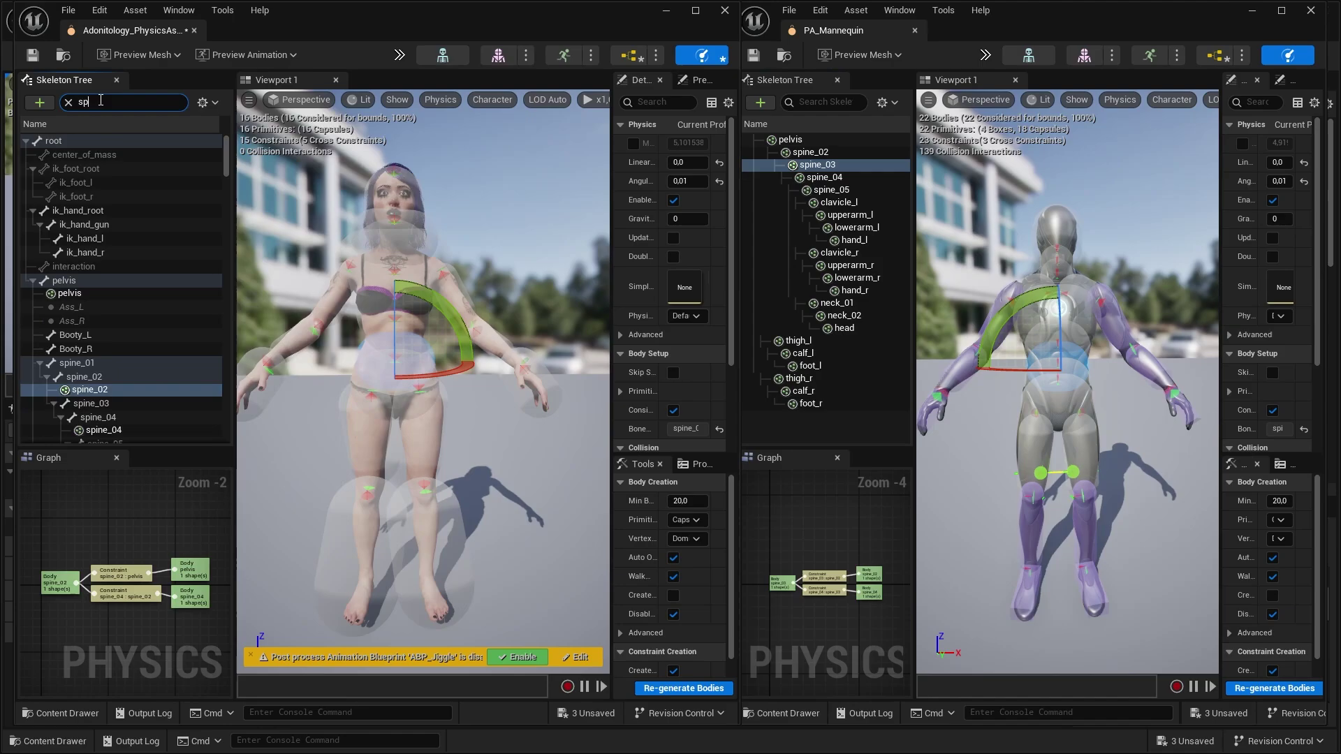
text(spine)
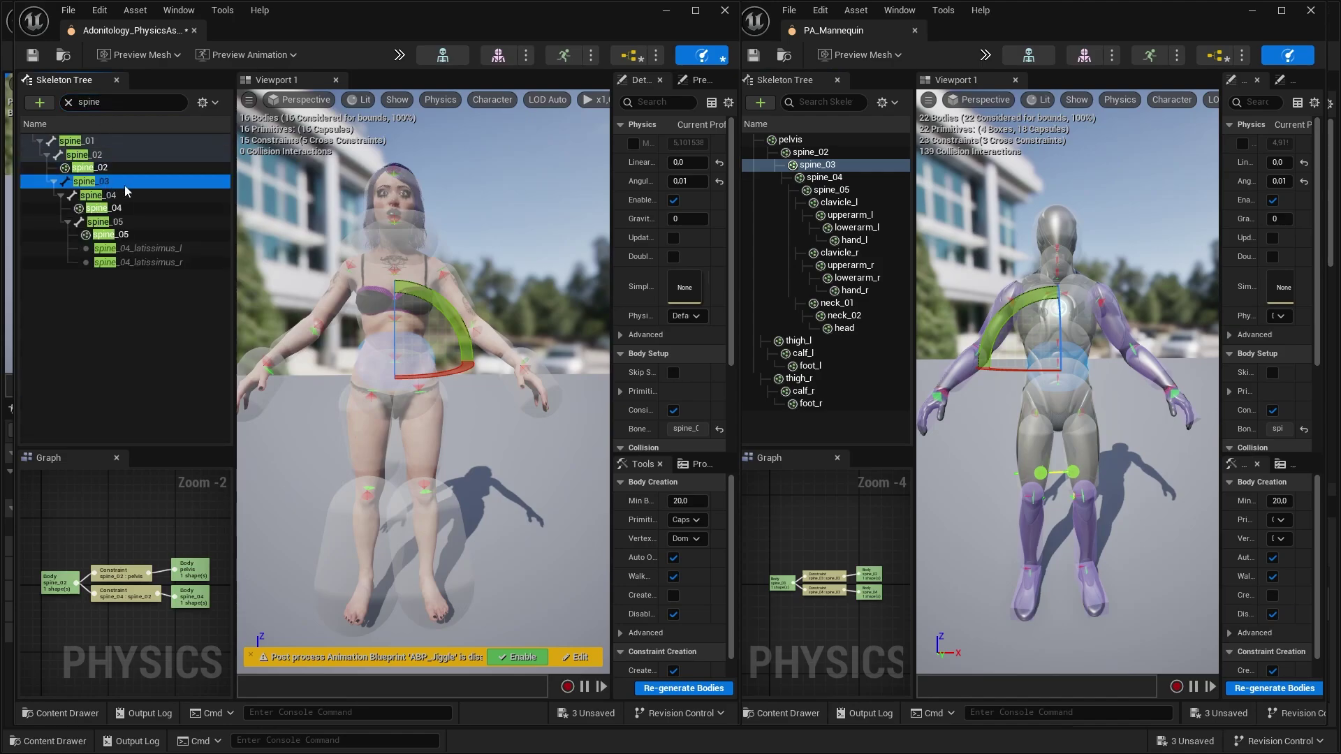
right_click(120, 186)
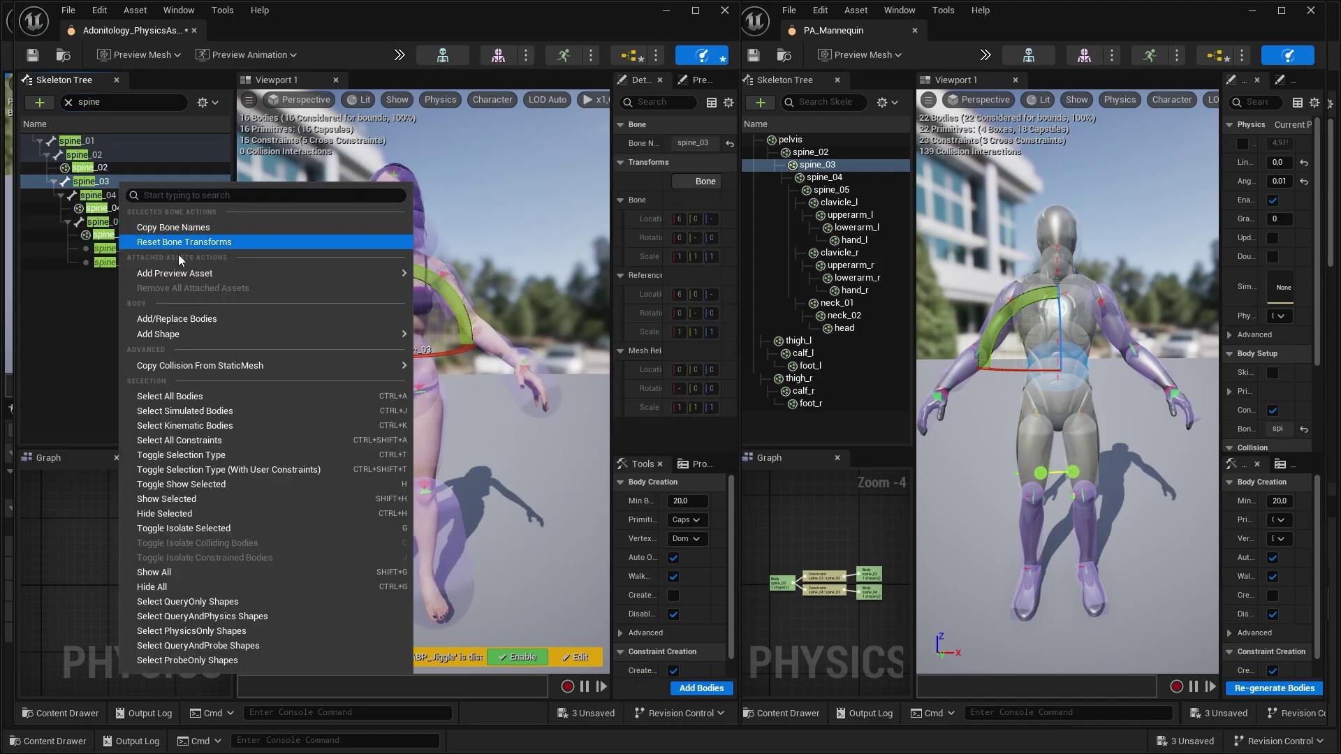
mouse_move(196, 336)
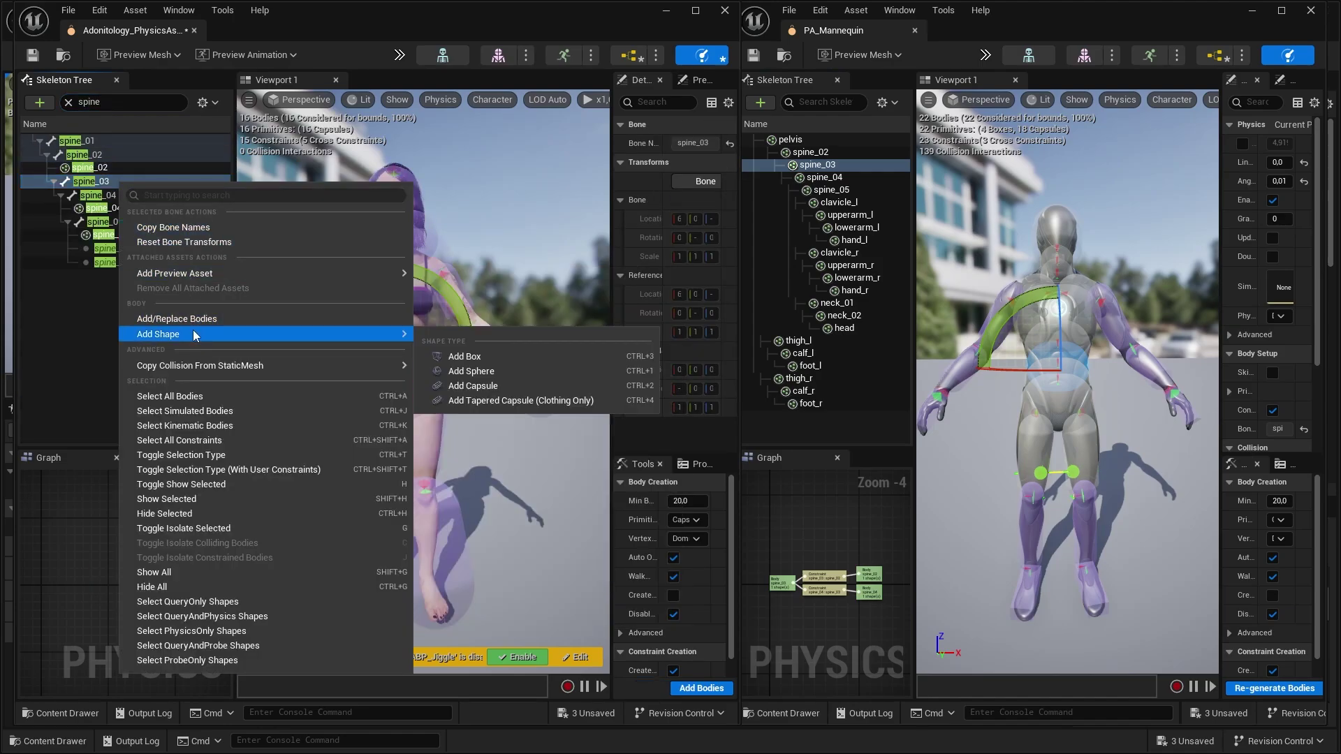
click(473, 386)
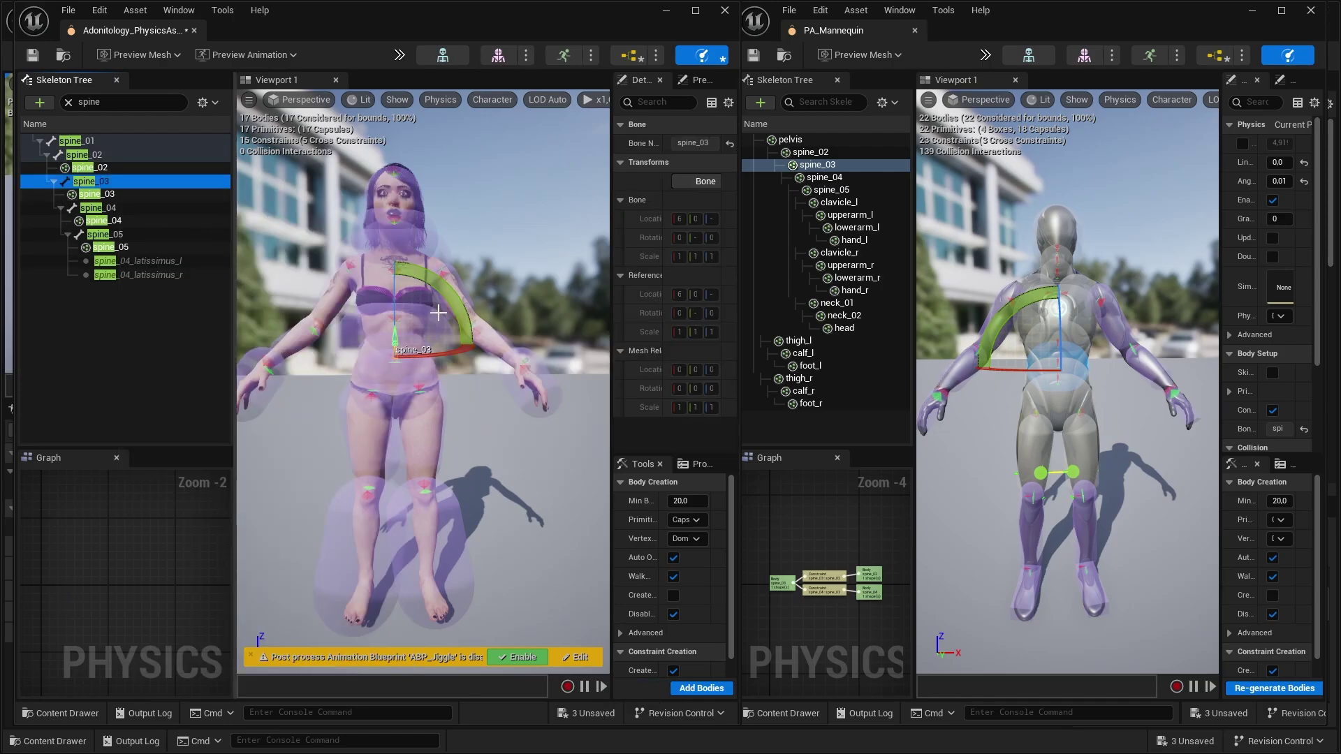
Search for 'calf' and compare calf_r, calf_l and thigh_l bodies against the mannequin's
click(531, 245)
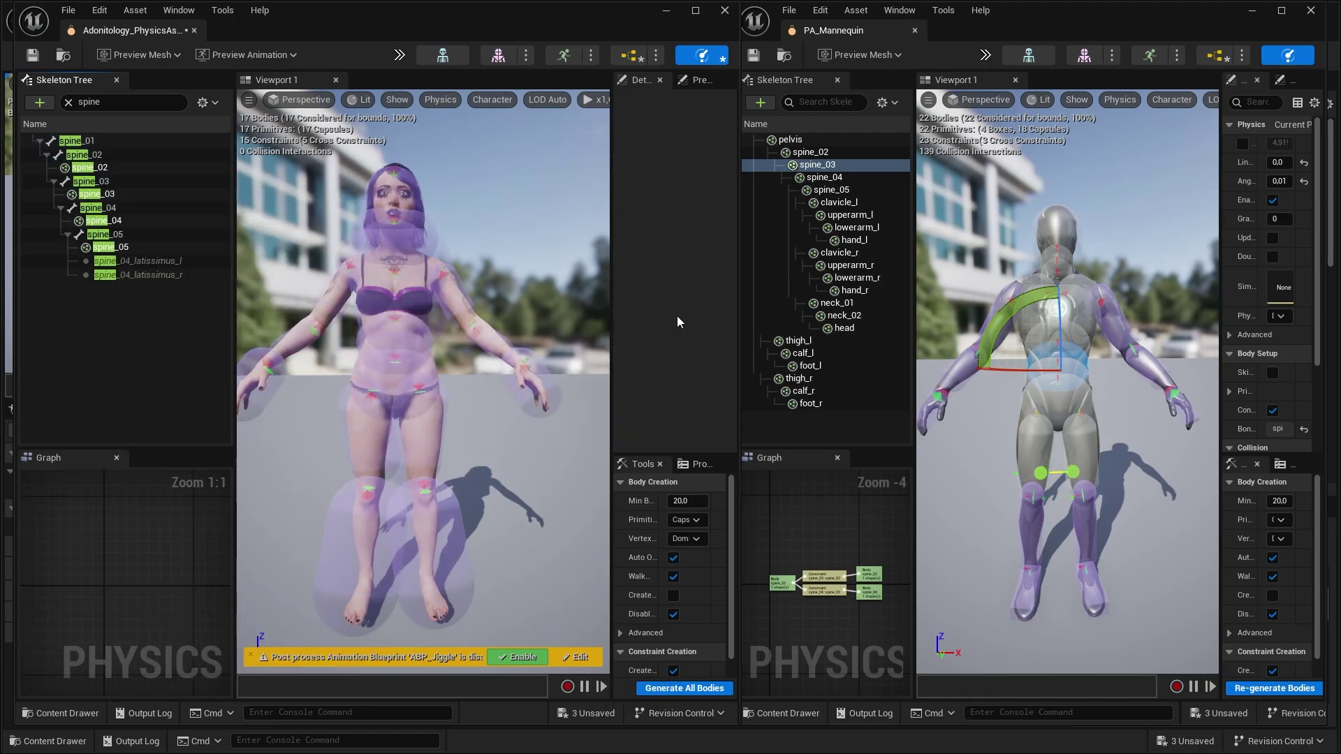
click(1036, 531)
double_click(89, 102)
text(calf)
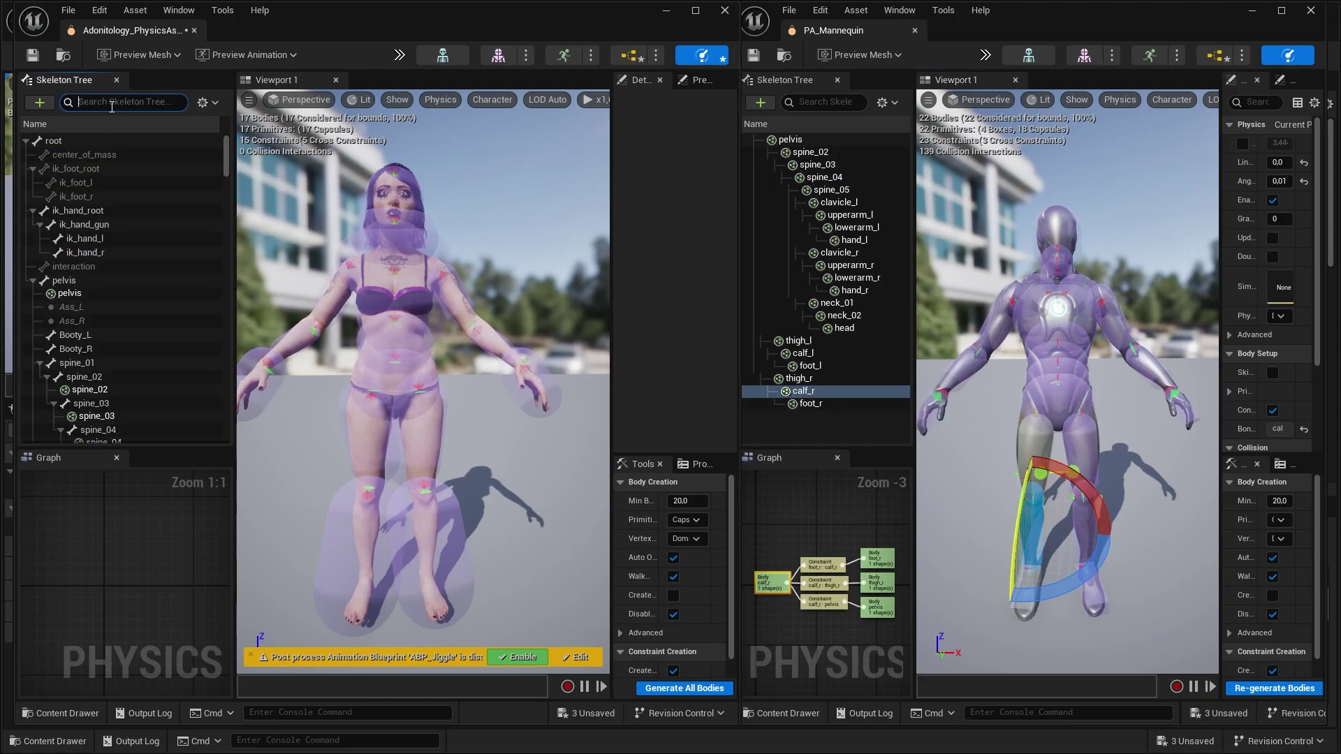
click(81, 263)
click(1085, 535)
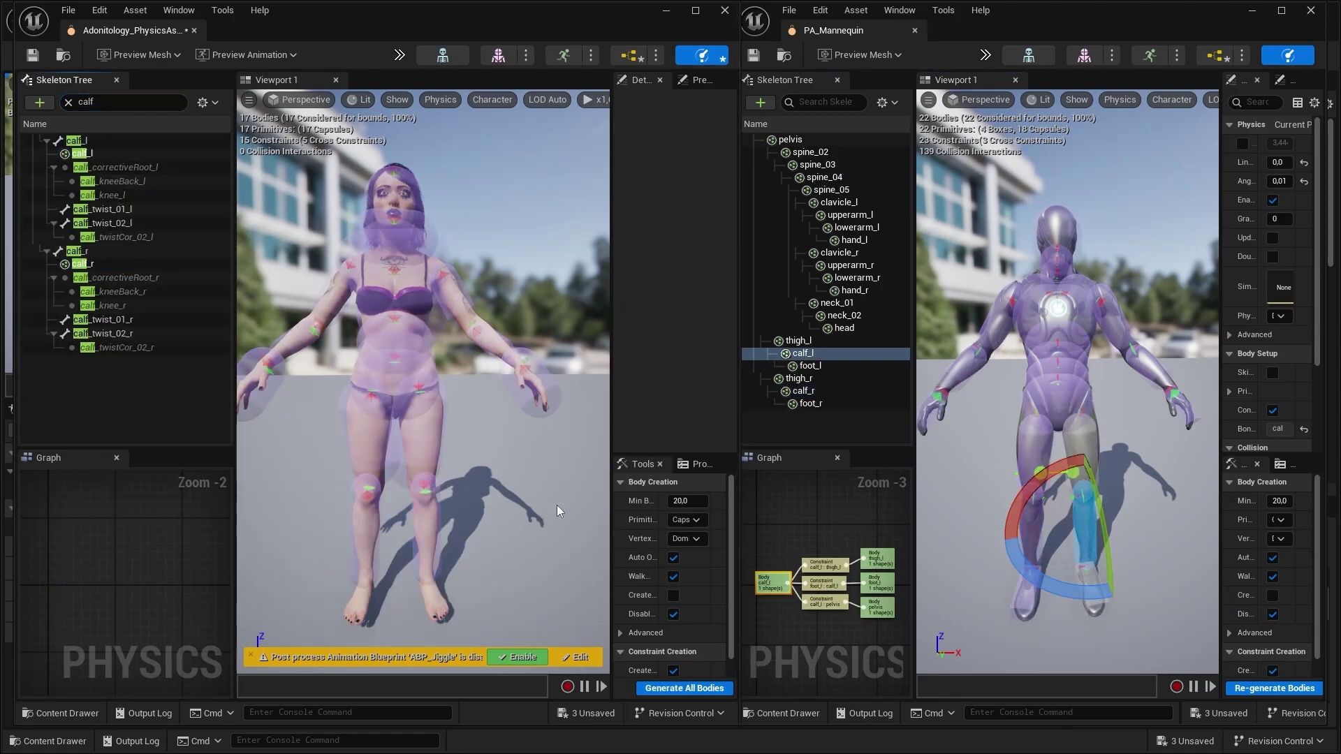
click(1083, 447)
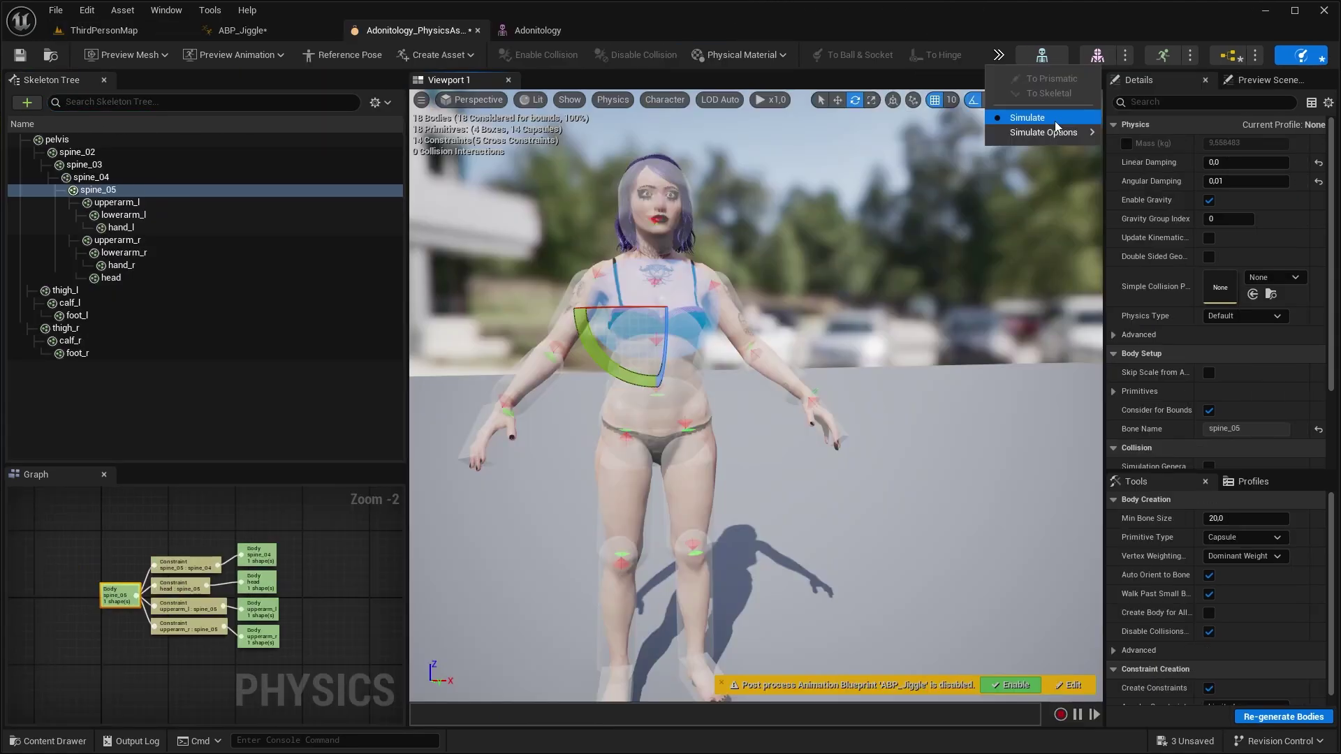
Run a Simulate test of the character's physics, then select spine_03
click(1055, 120)
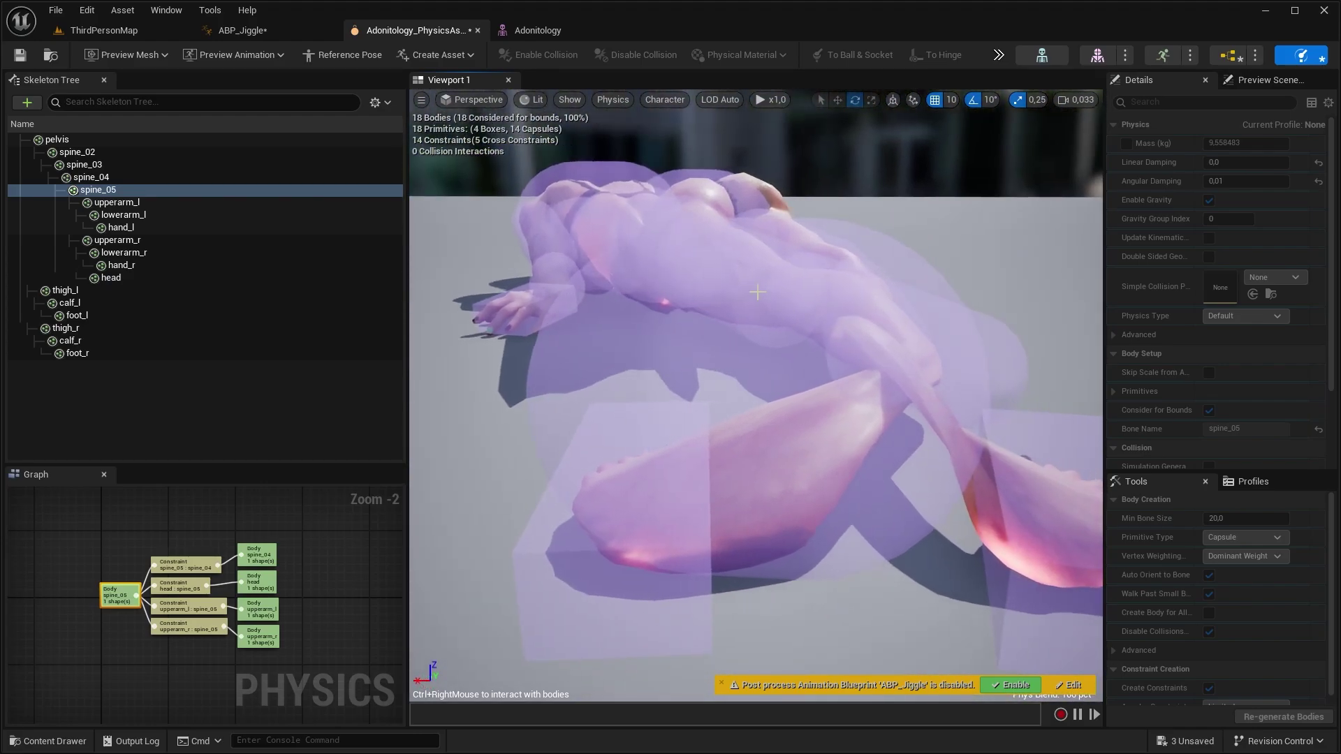
click(756, 293)
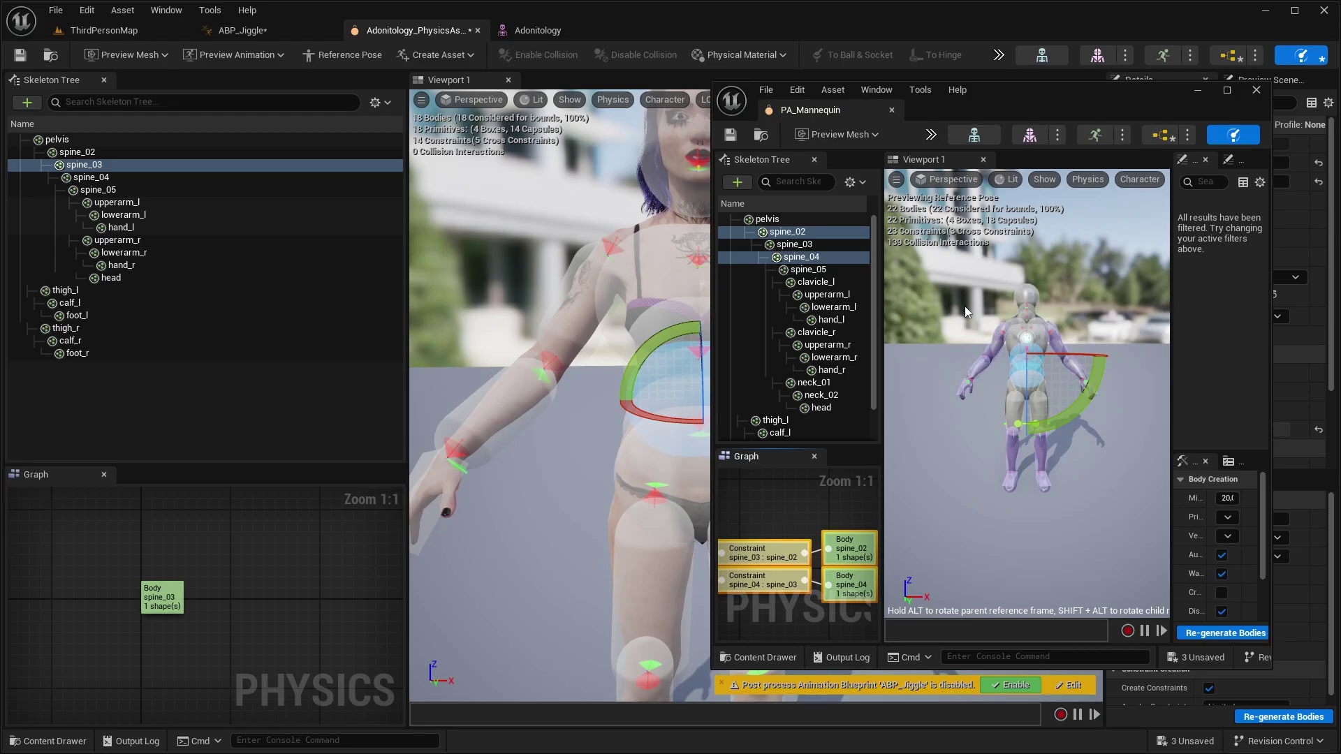
Copy the mannequin's spine_02 and spine_04 bodies and constraints, pasting them onto Adonitology's spine_03
scroll(824, 507, down, 1)
right_drag(797, 520, 824, 507)
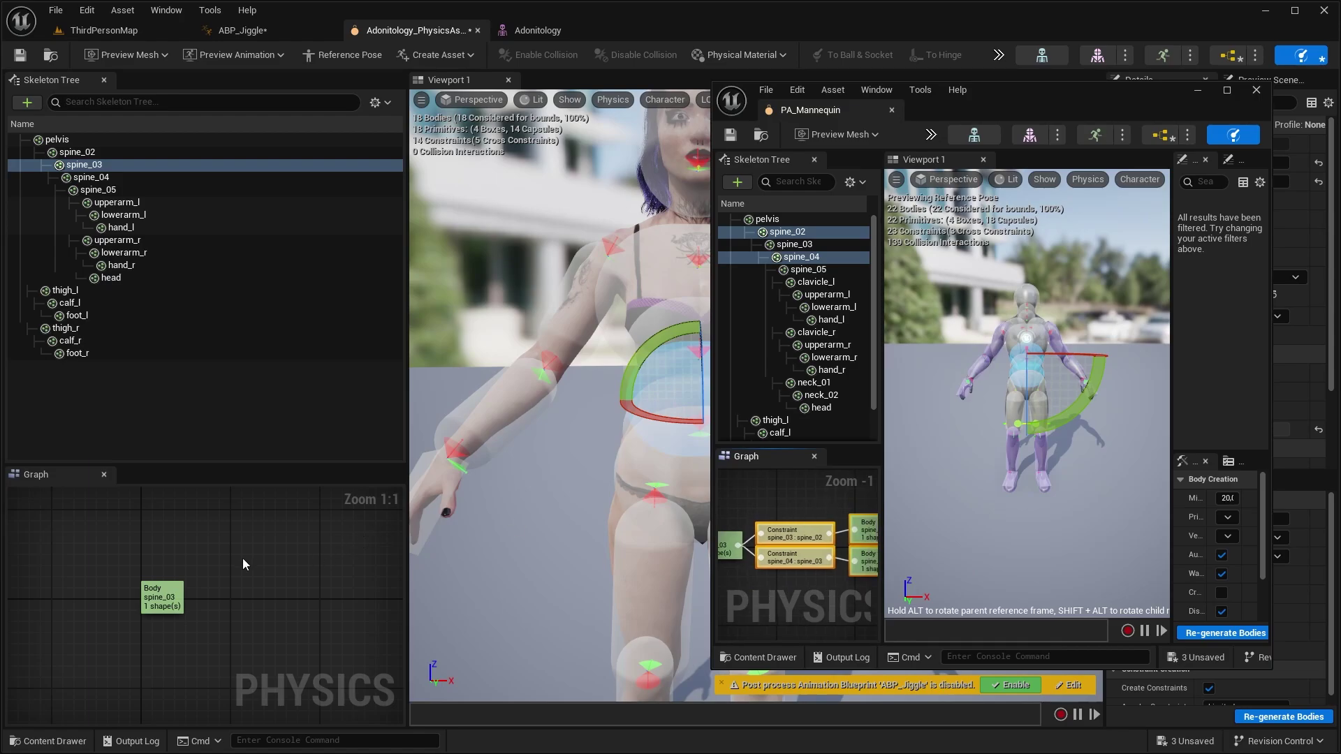
right_click(842, 257)
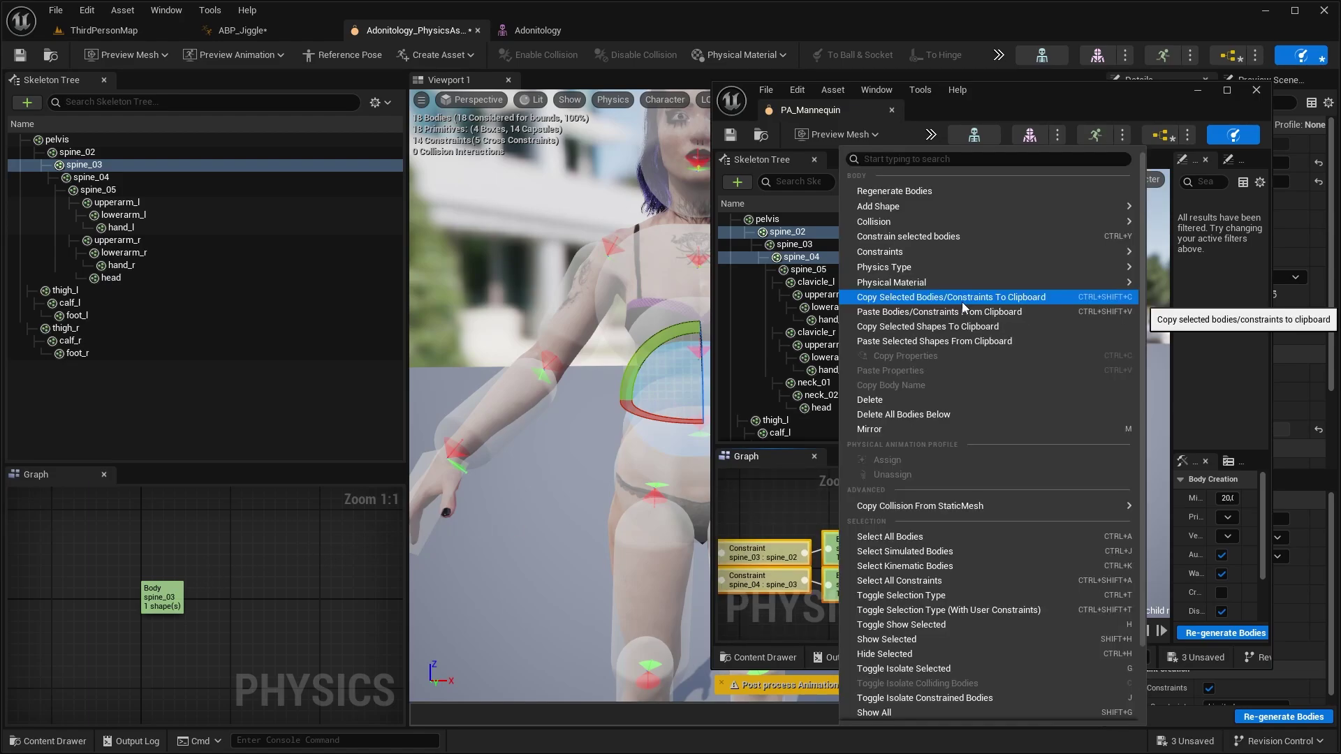
click(962, 302)
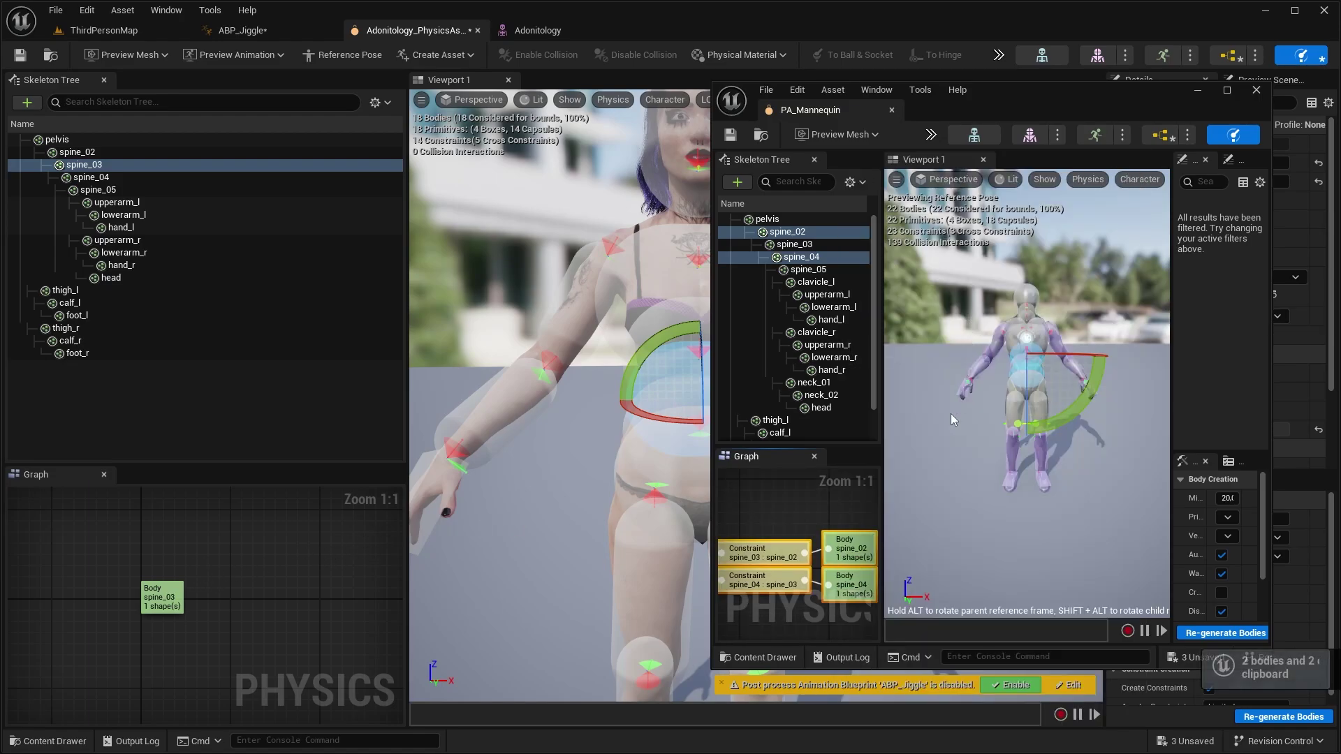
right_click(112, 164)
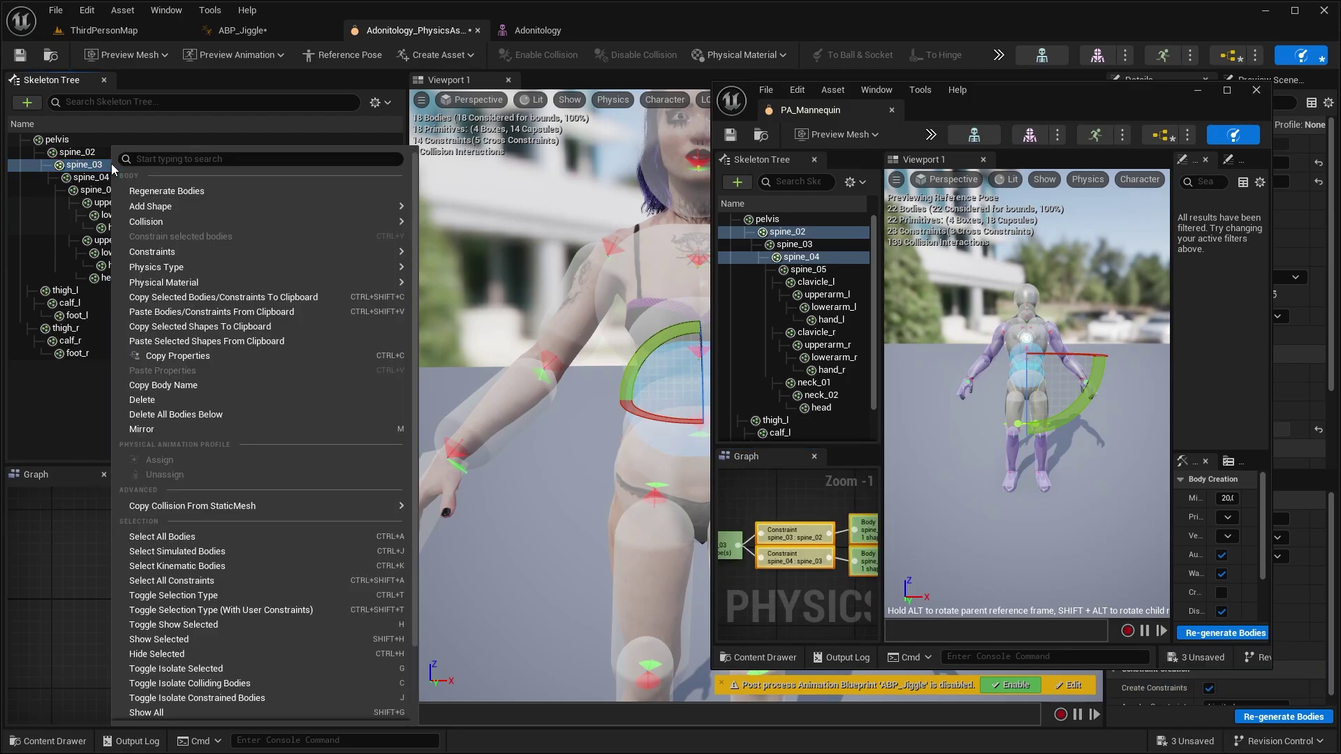
click(215, 312)
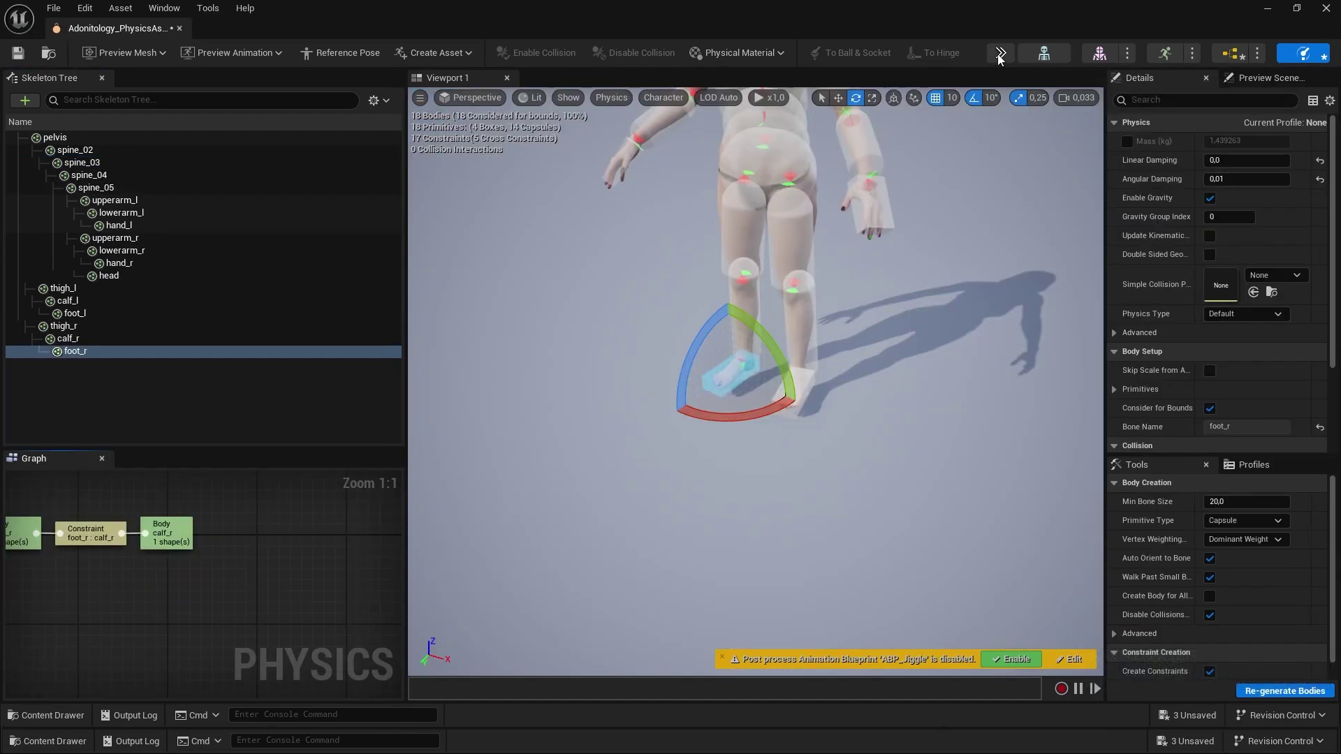
Run Simulate from the toolbar overflow to test the pasted spine bodies and constraints
click(1000, 54)
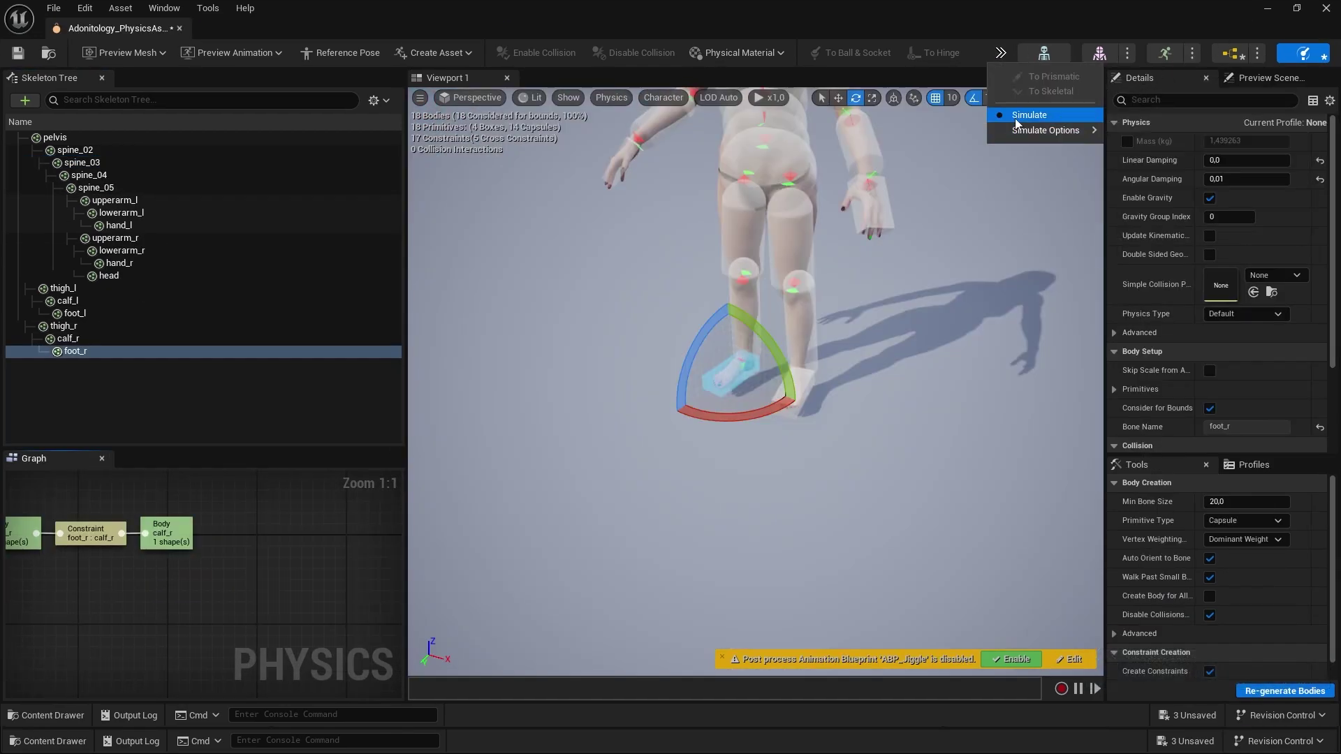
click(1014, 110)
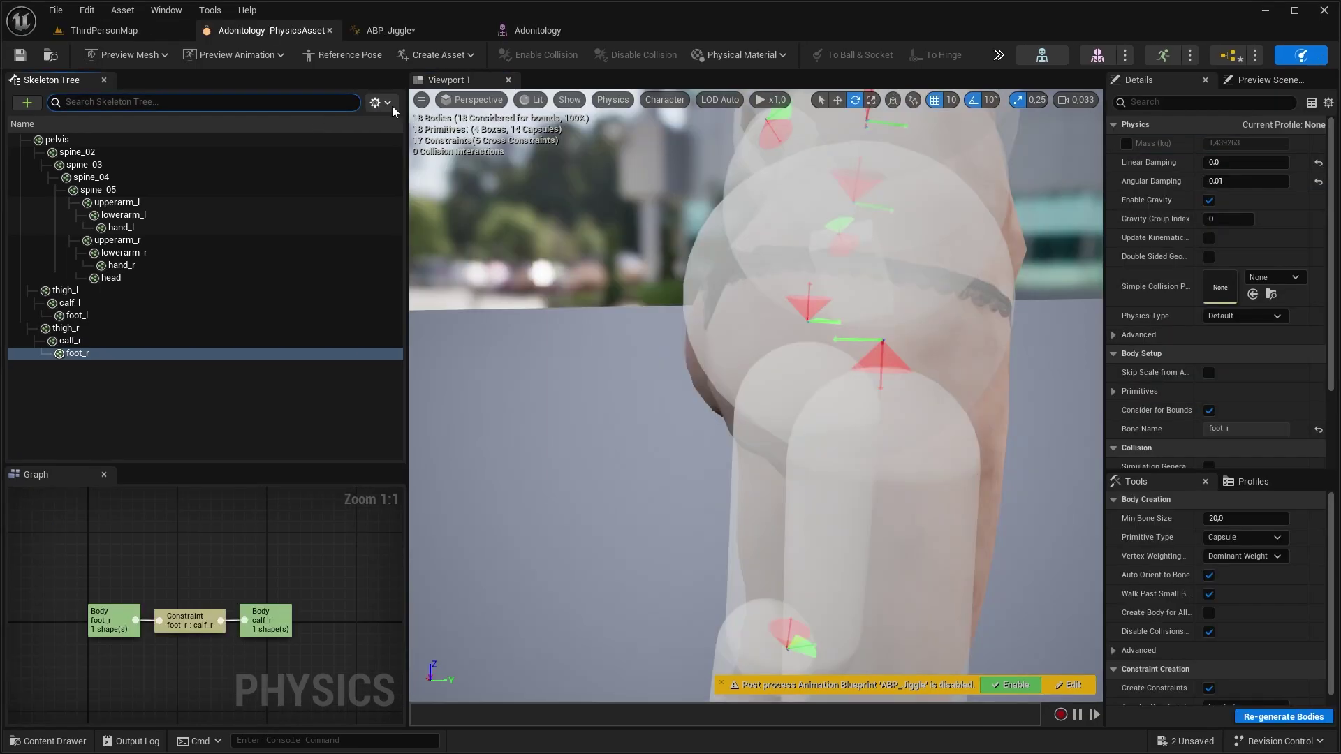
Show all bones, search 'boot', and add a collision shape to the Booty_L bone
click(381, 102)
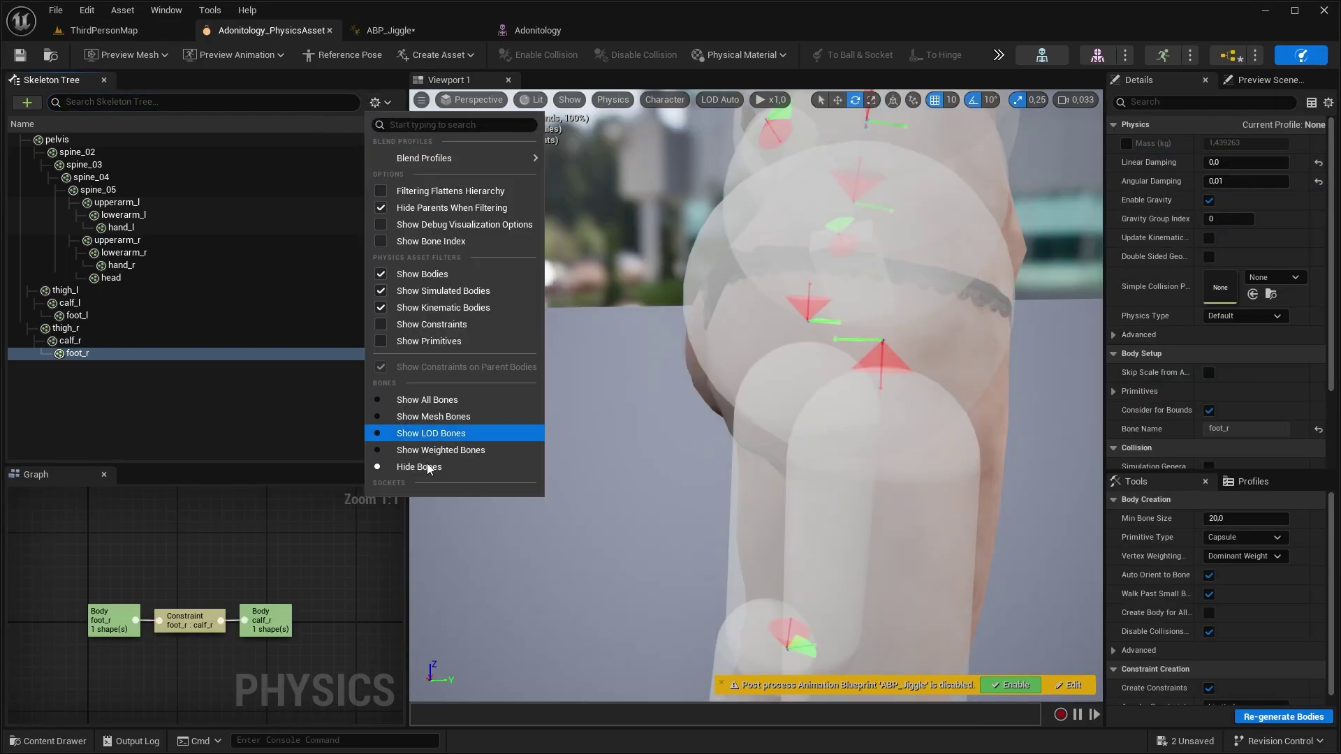
click(429, 399)
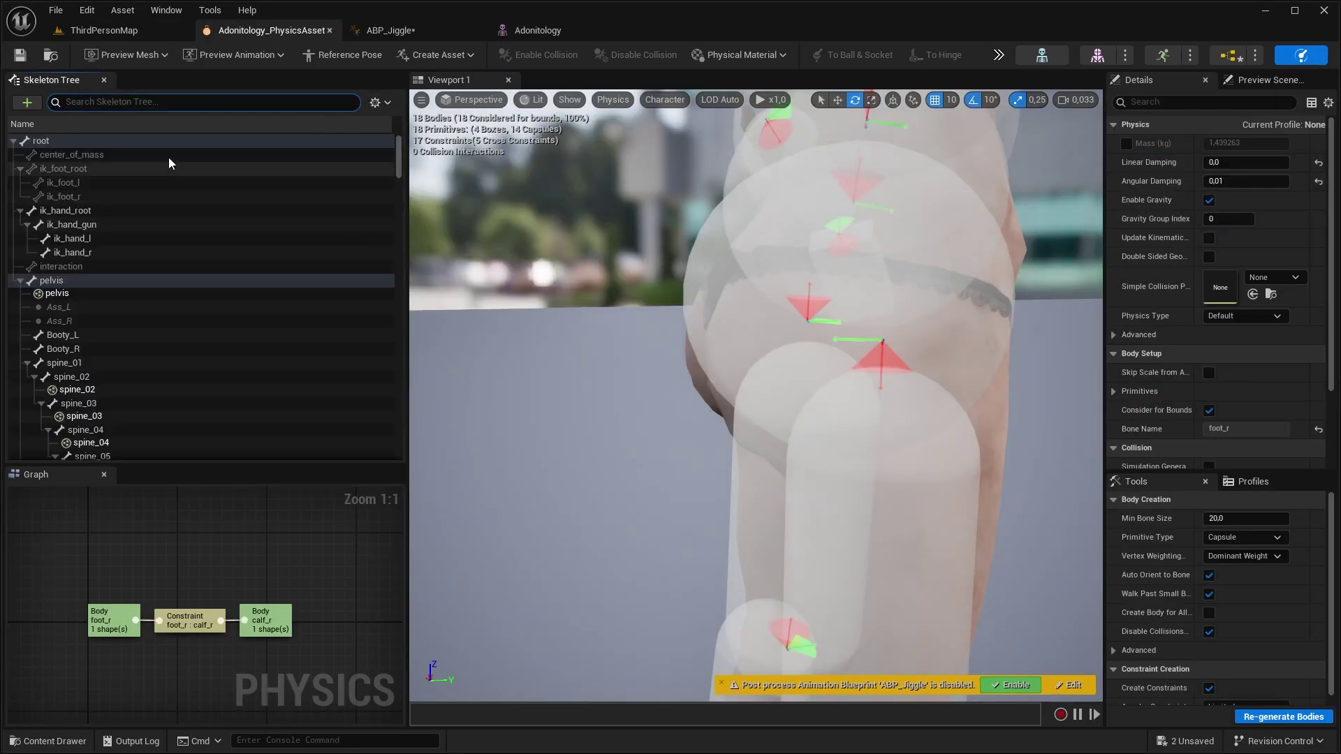
click(126, 102)
text(boot)
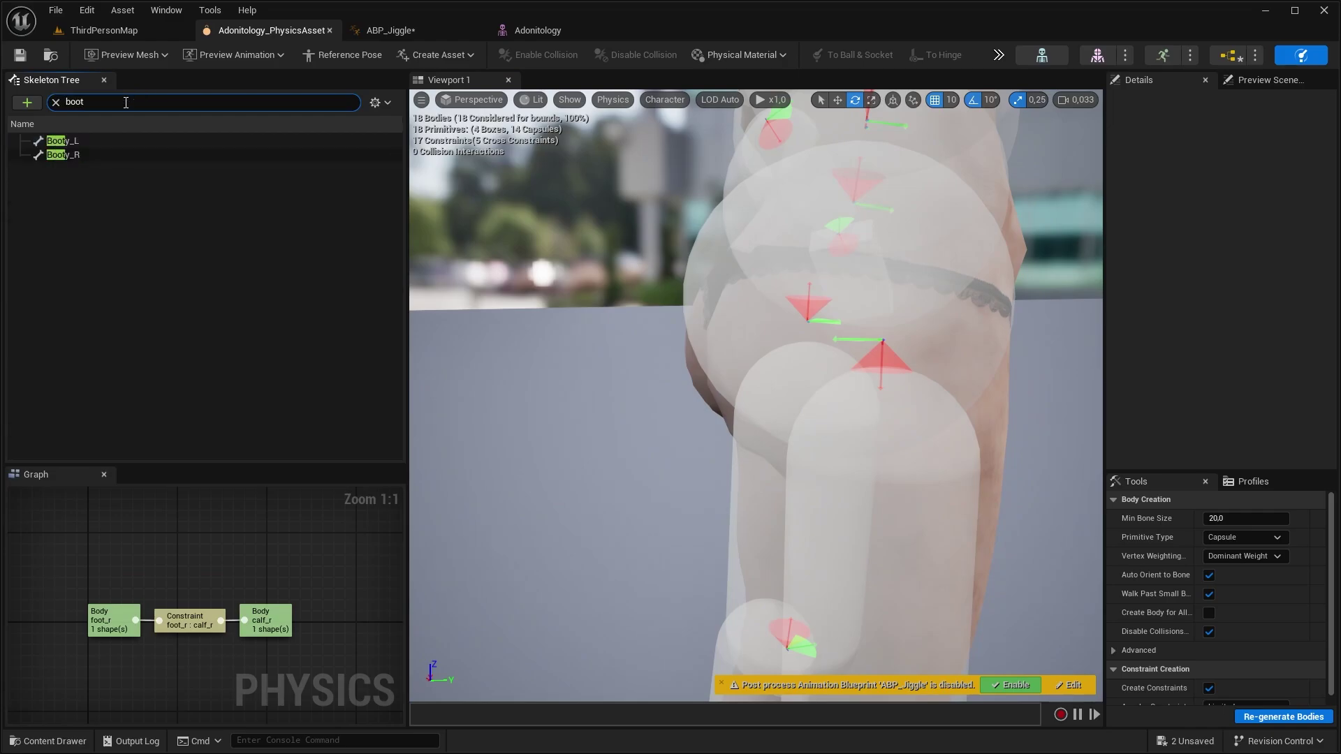
click(87, 140)
right_click(87, 139)
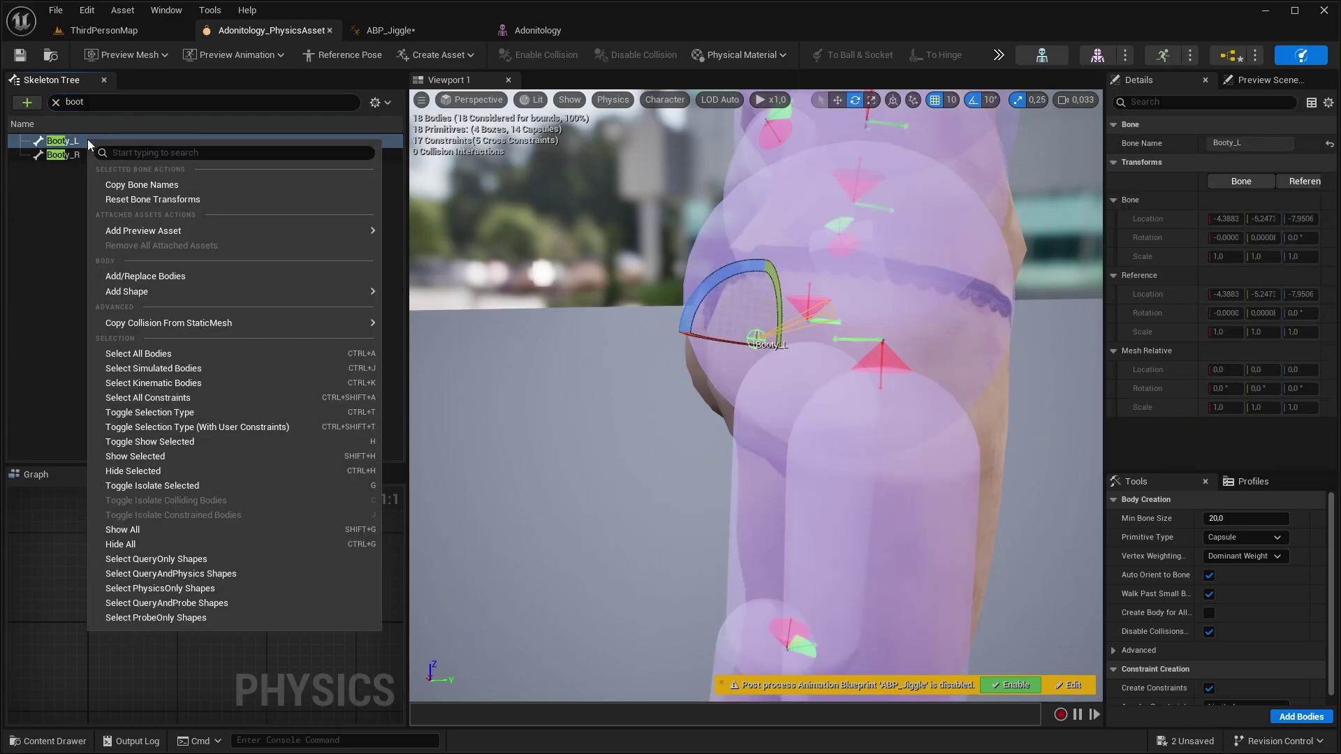
mouse_move(178, 289)
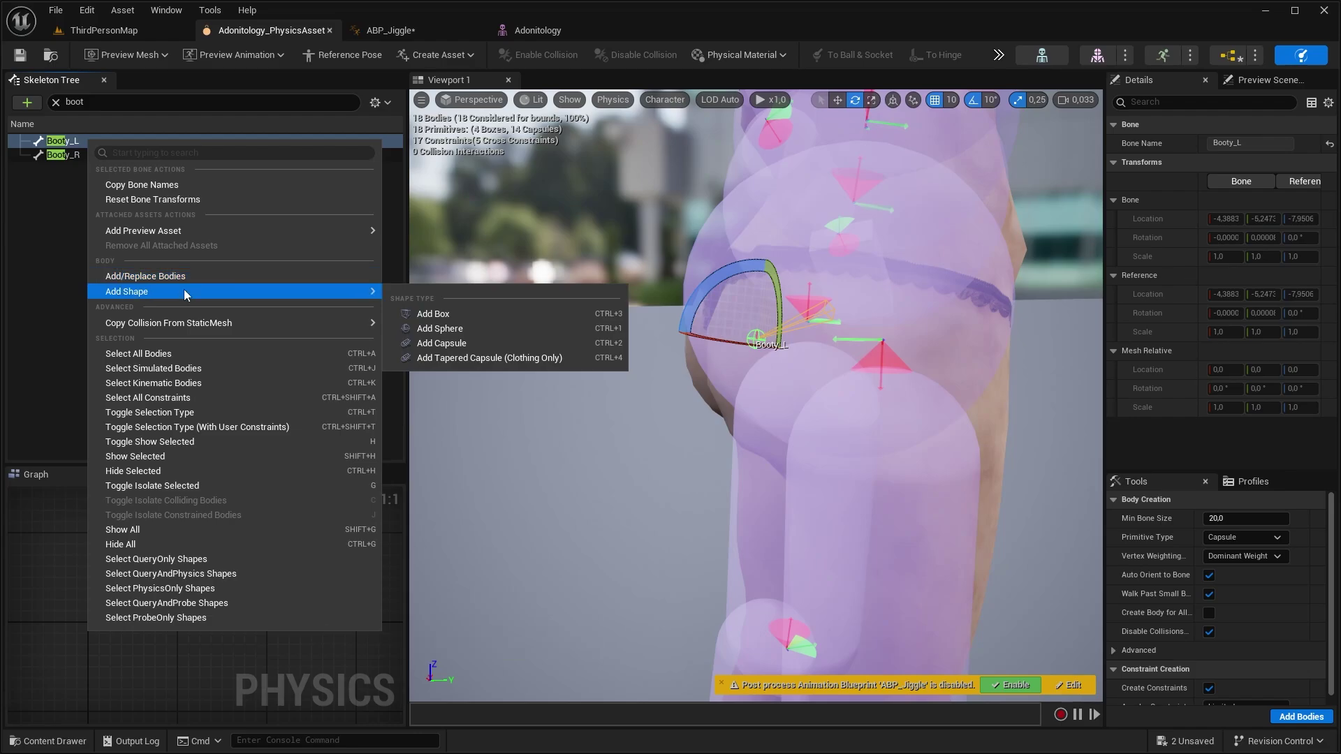
click(481, 333)
Add physics bodies to the Booty_R and Booty_L bones
click(81, 154)
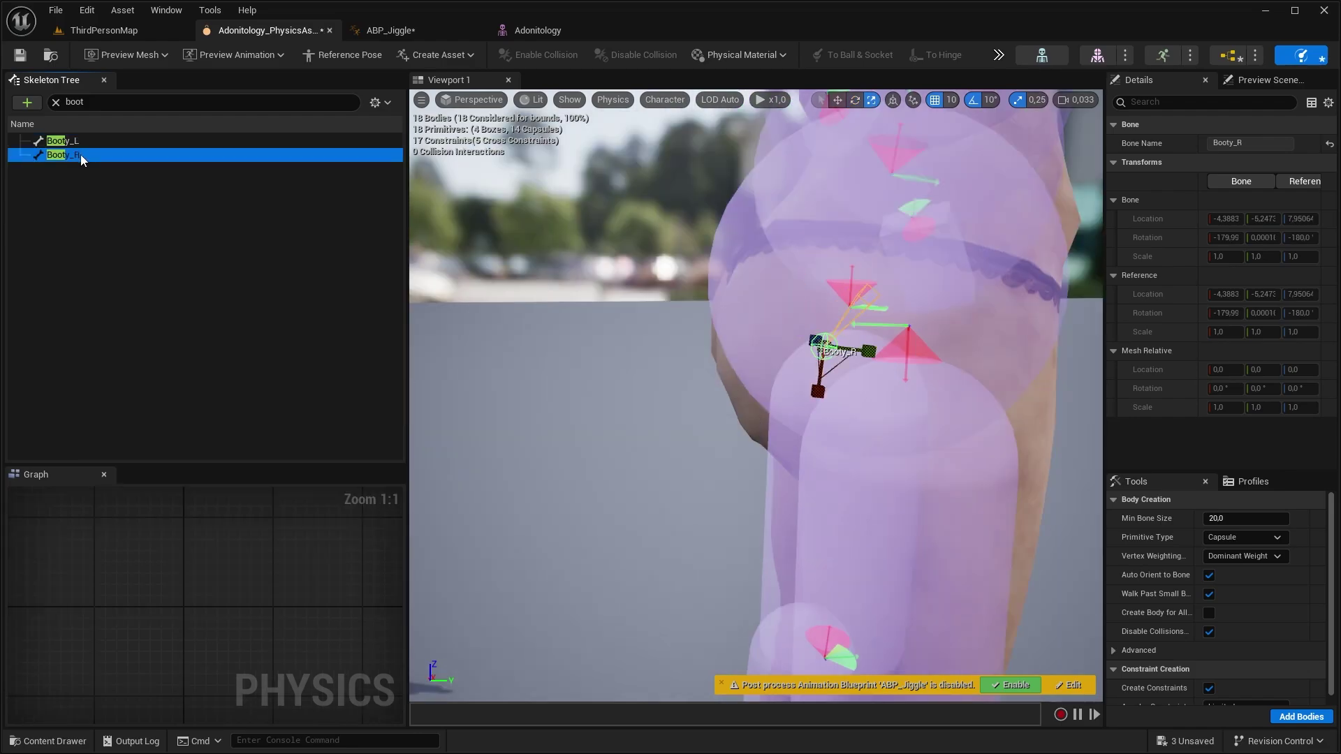
right_click(80, 154)
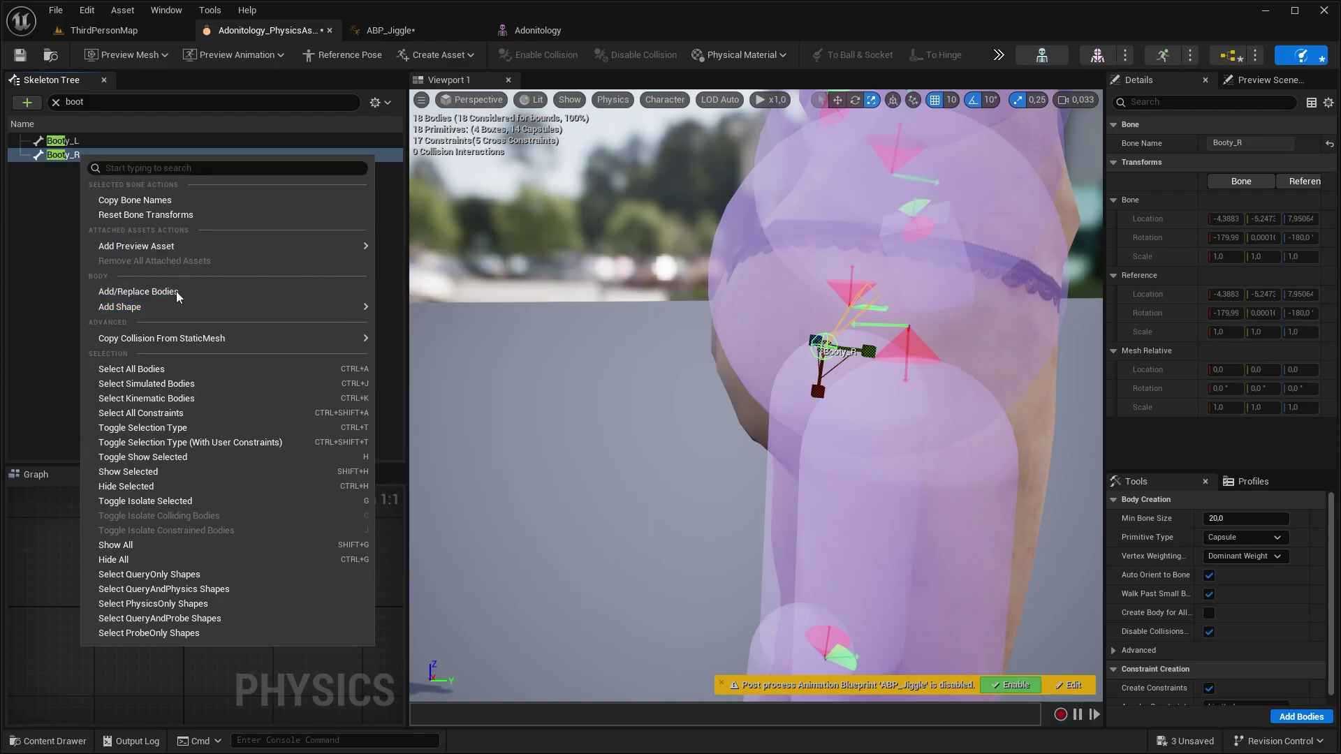
click(176, 291)
right_click(64, 141)
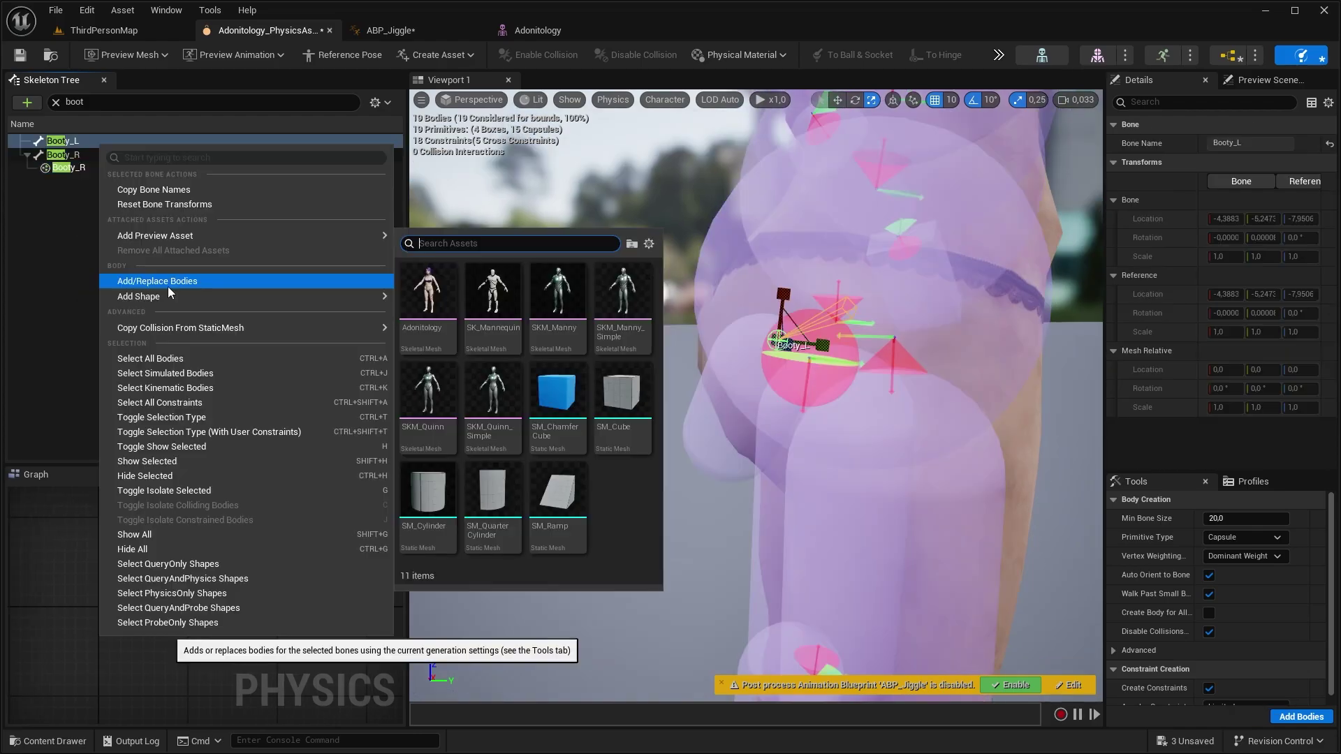
click(176, 278)
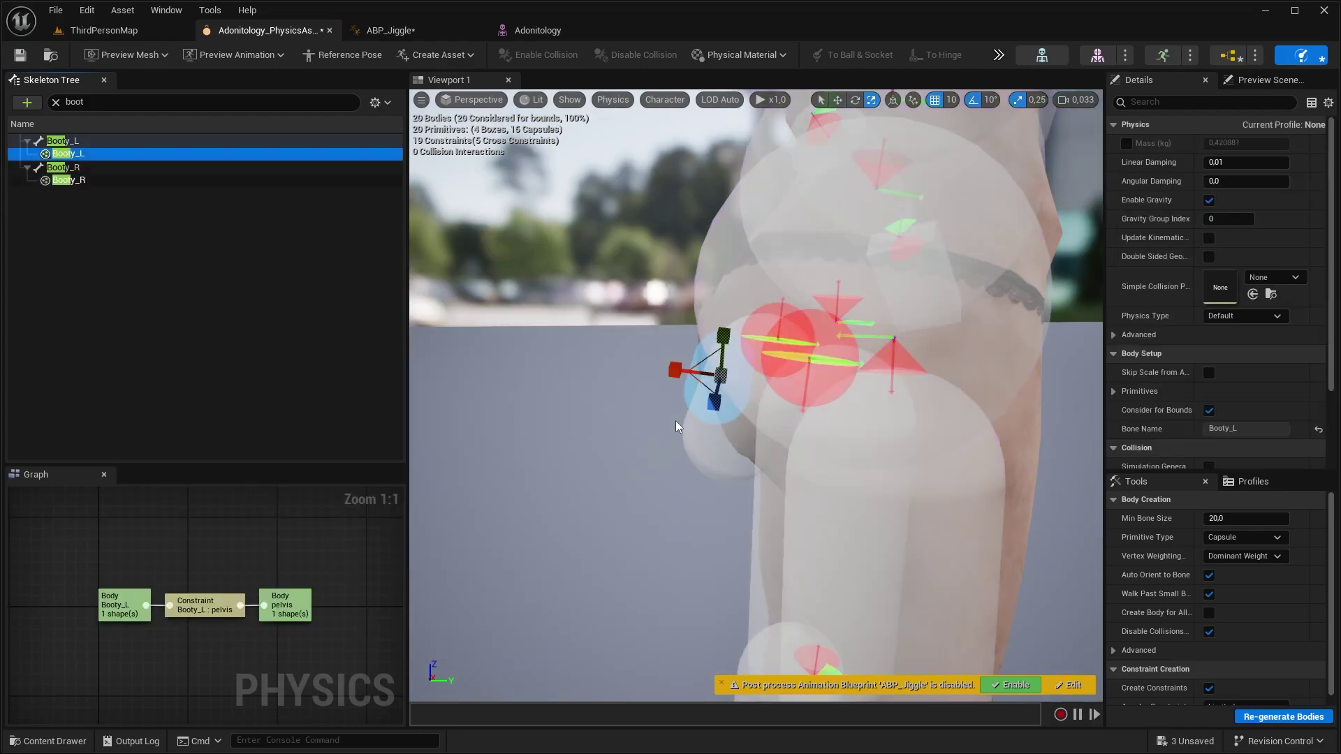
Rotate the Booty_R sphere about -40° and the Booty_L sphere about -50°
drag(676, 426, 739, 383)
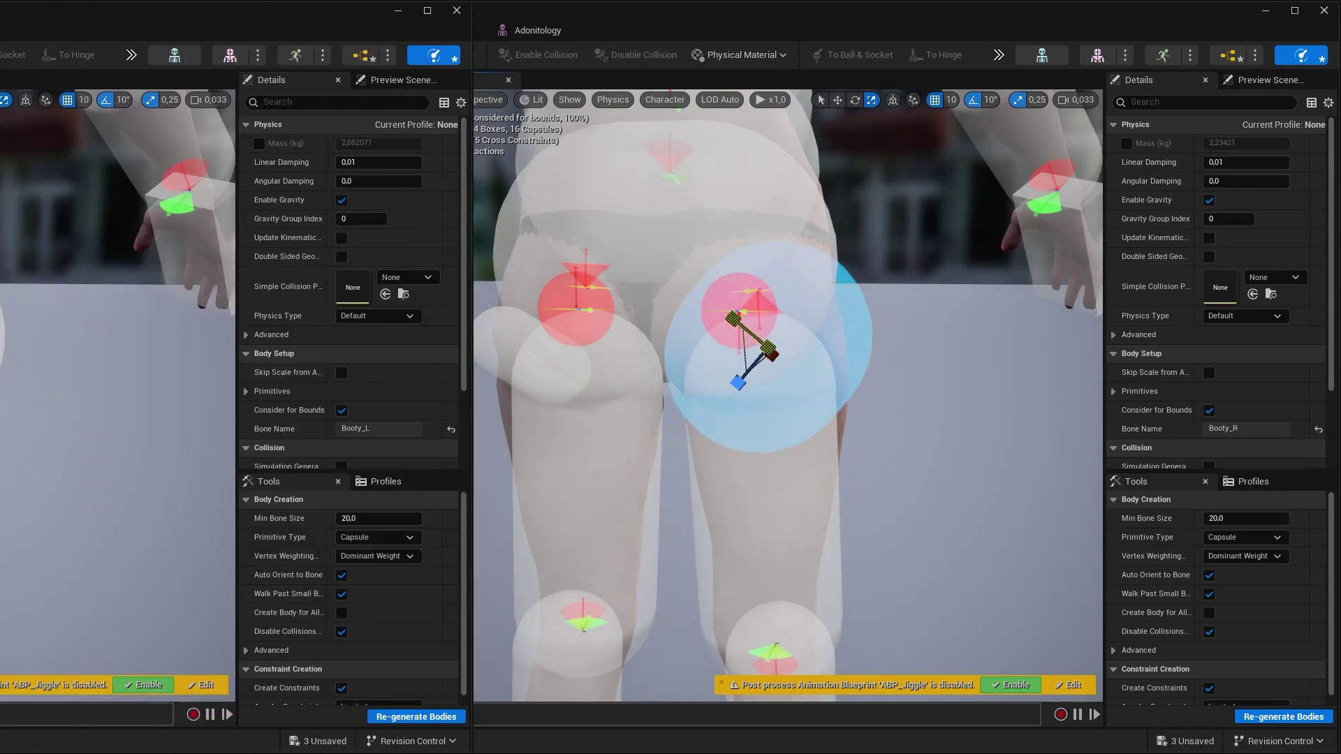
key(e)
mouse_move(783, 457)
mouse_down()
mouse_move(765, 457)
mouse_move(805, 463)
mouse_up()
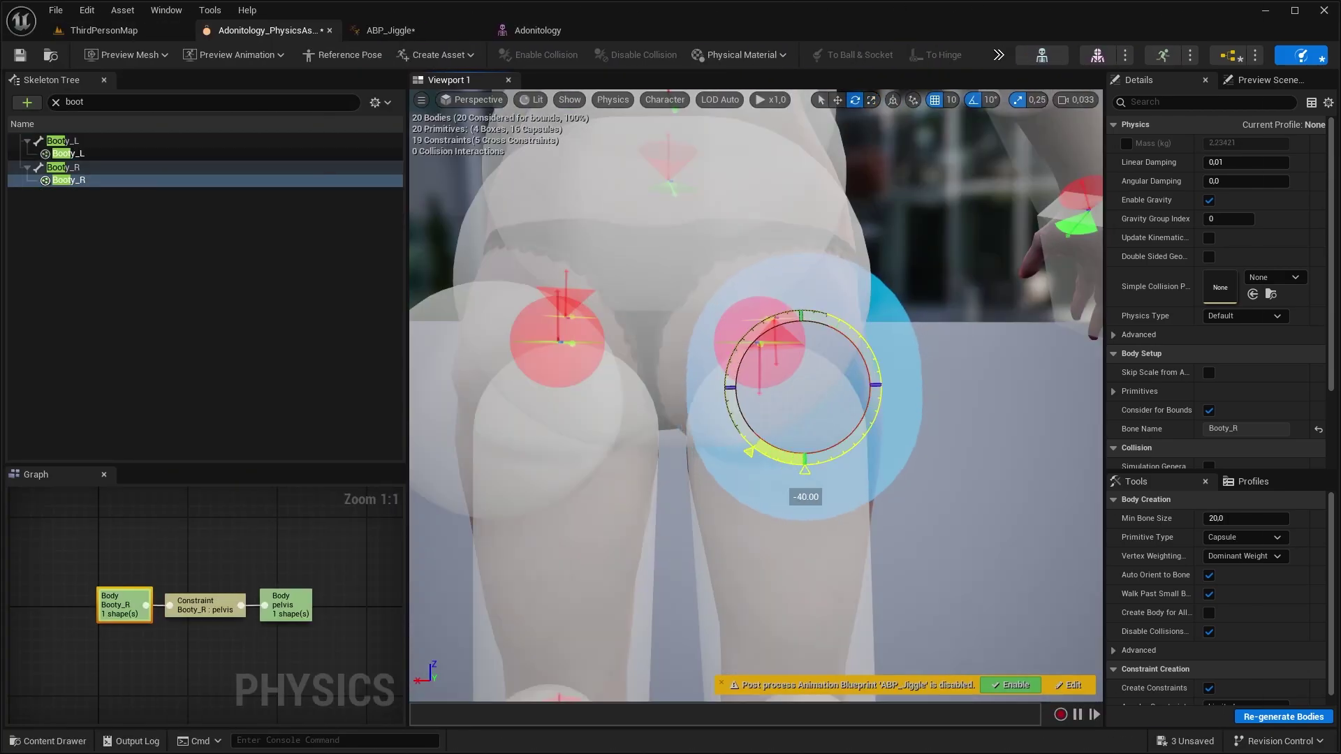
click(503, 402)
drag(569, 447, 522, 489)
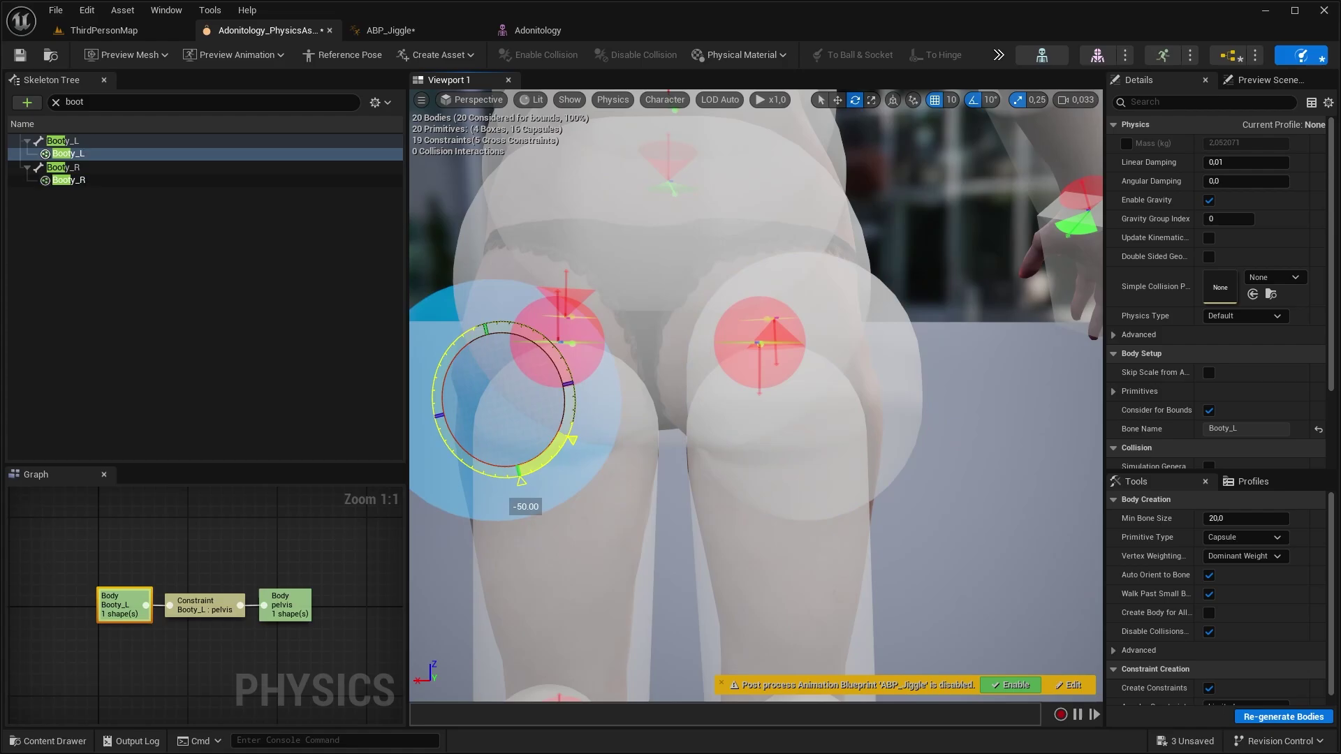
Push both booty spheres outward into the buttocks and set Booty_L's Physics Type to Simulated
key(w)
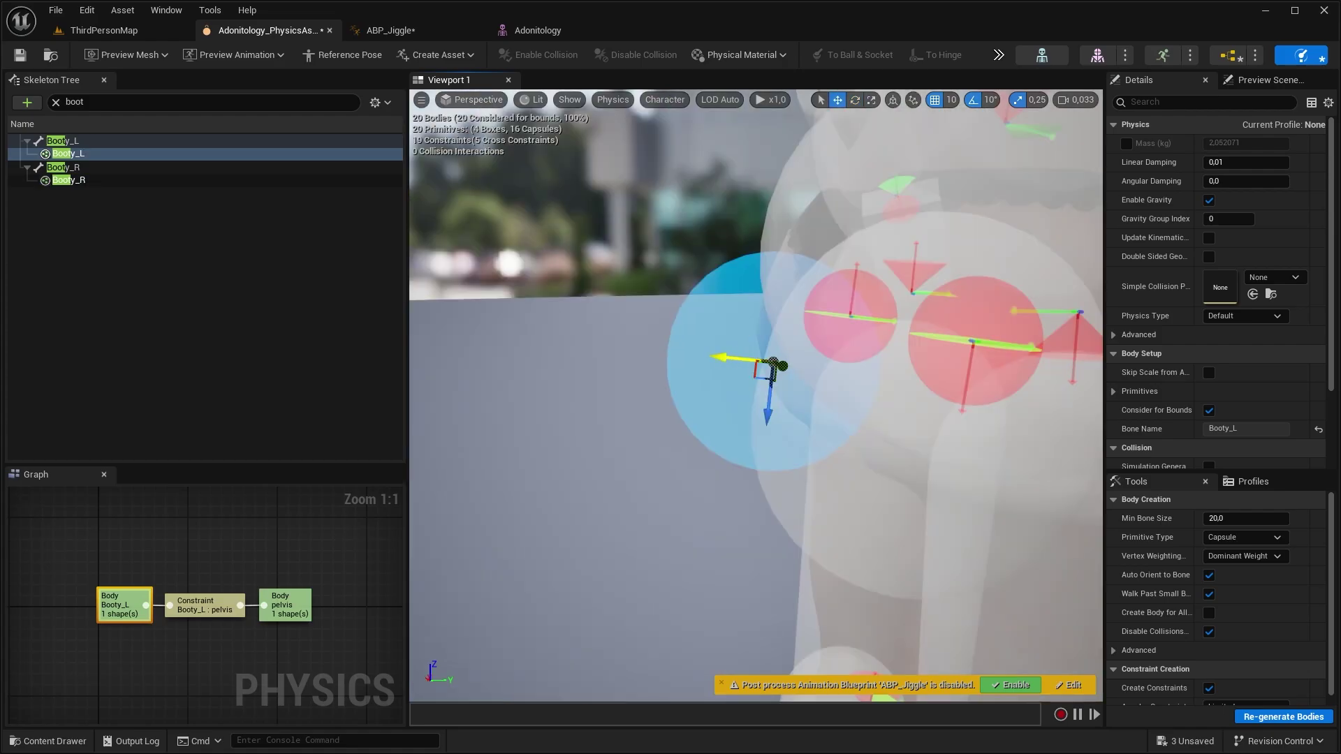
drag(726, 357, 802, 356)
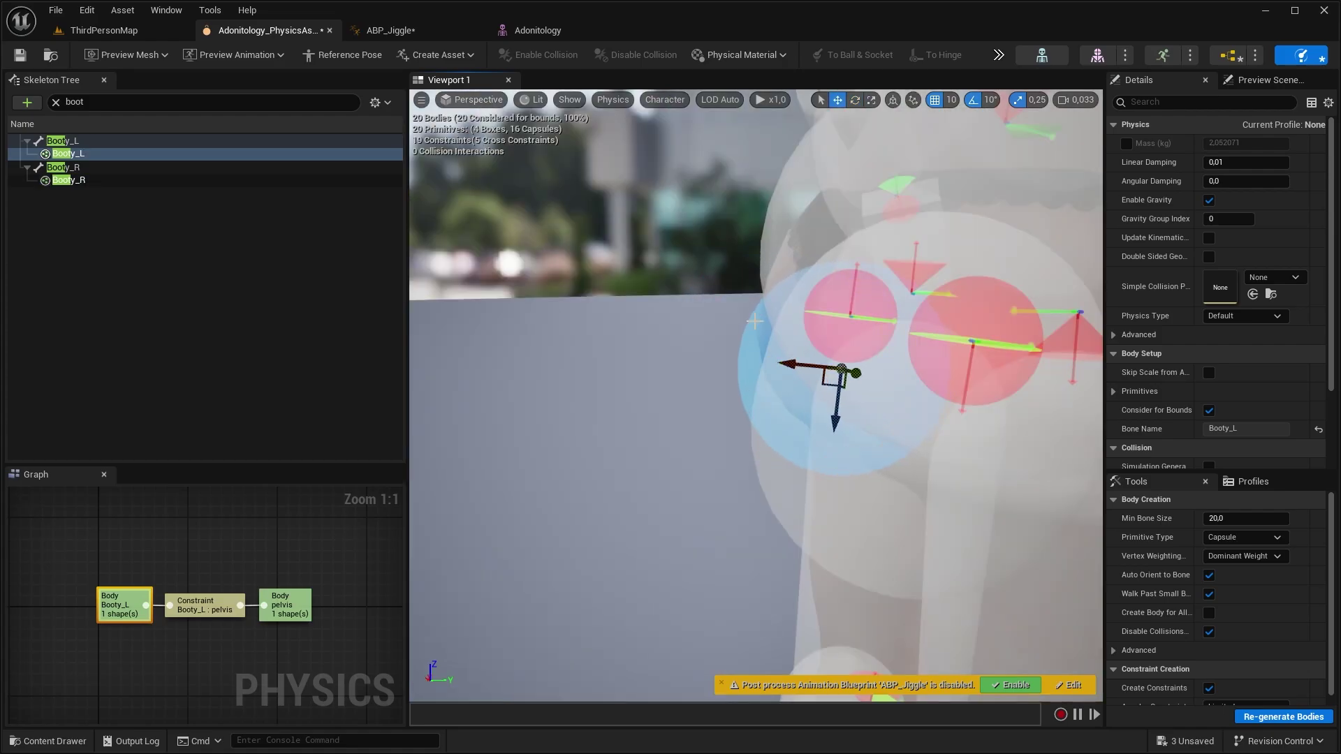
right_drag(754, 321, 755, 321)
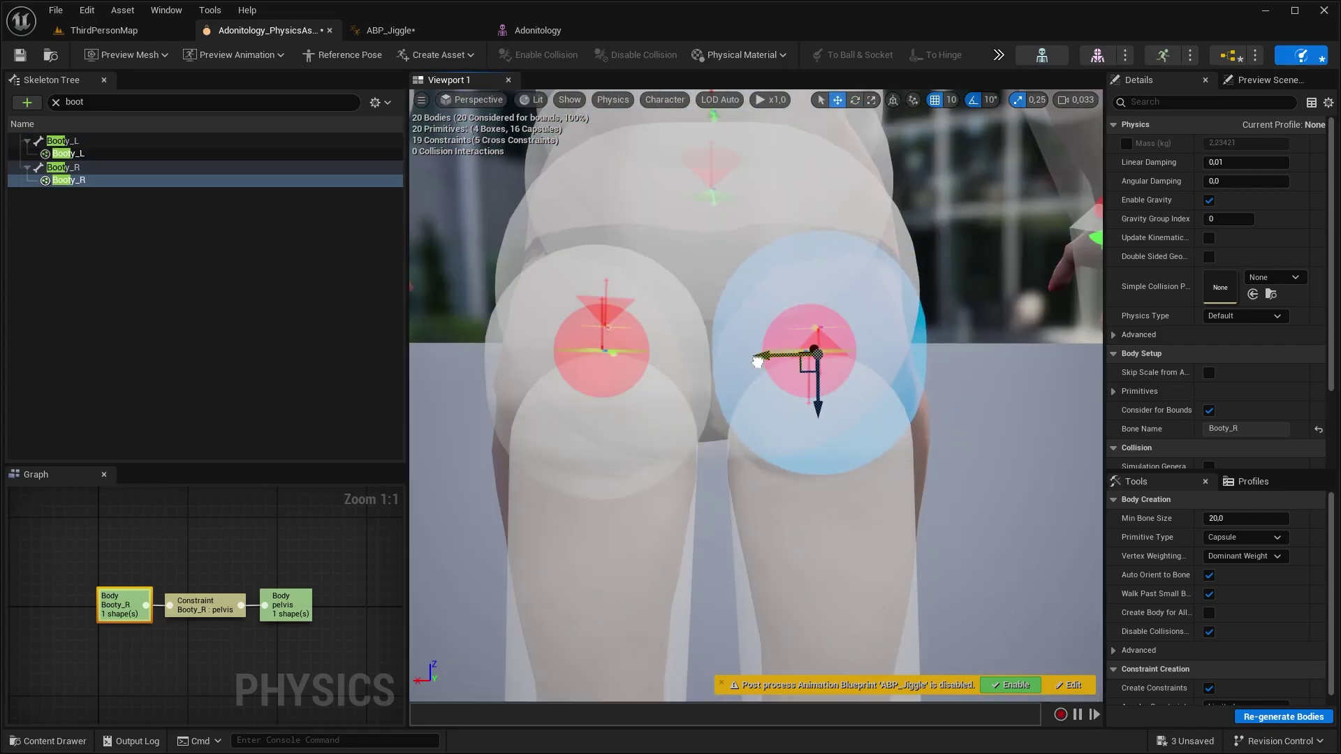
drag(758, 362, 763, 368)
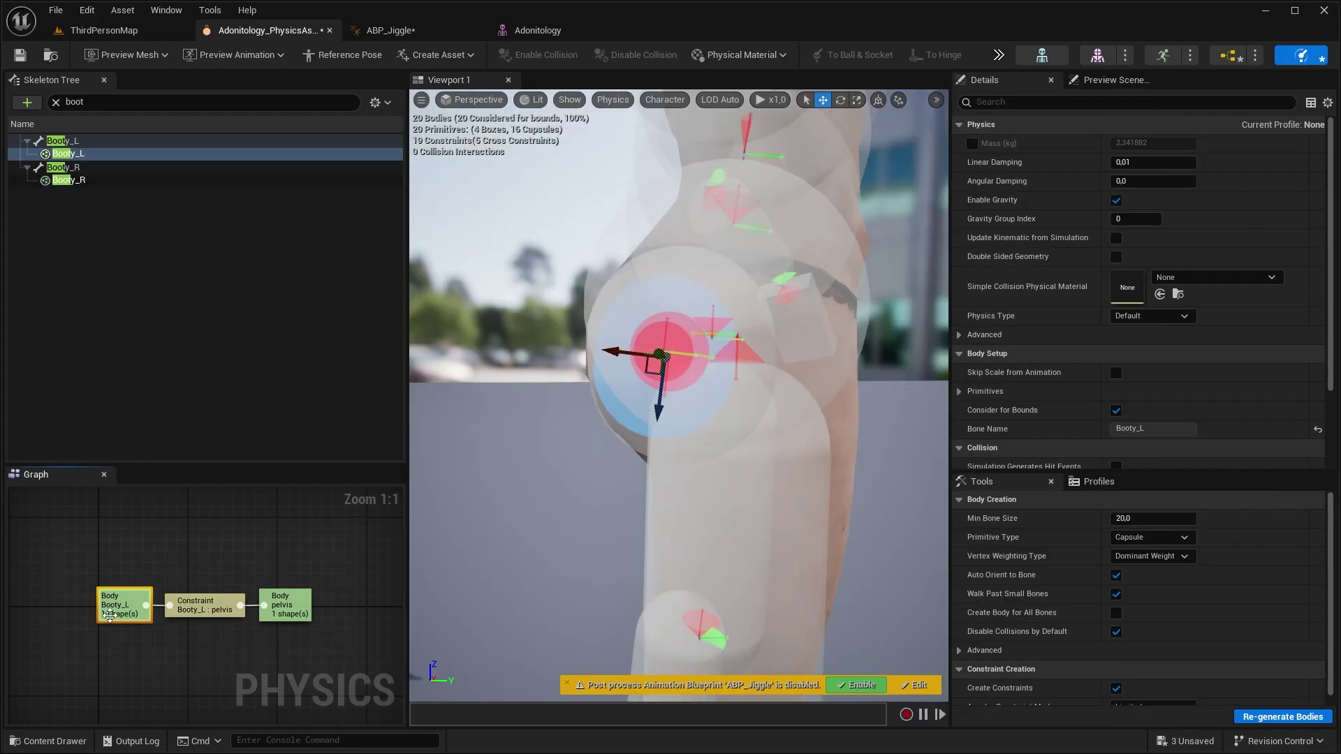
click(1151, 316)
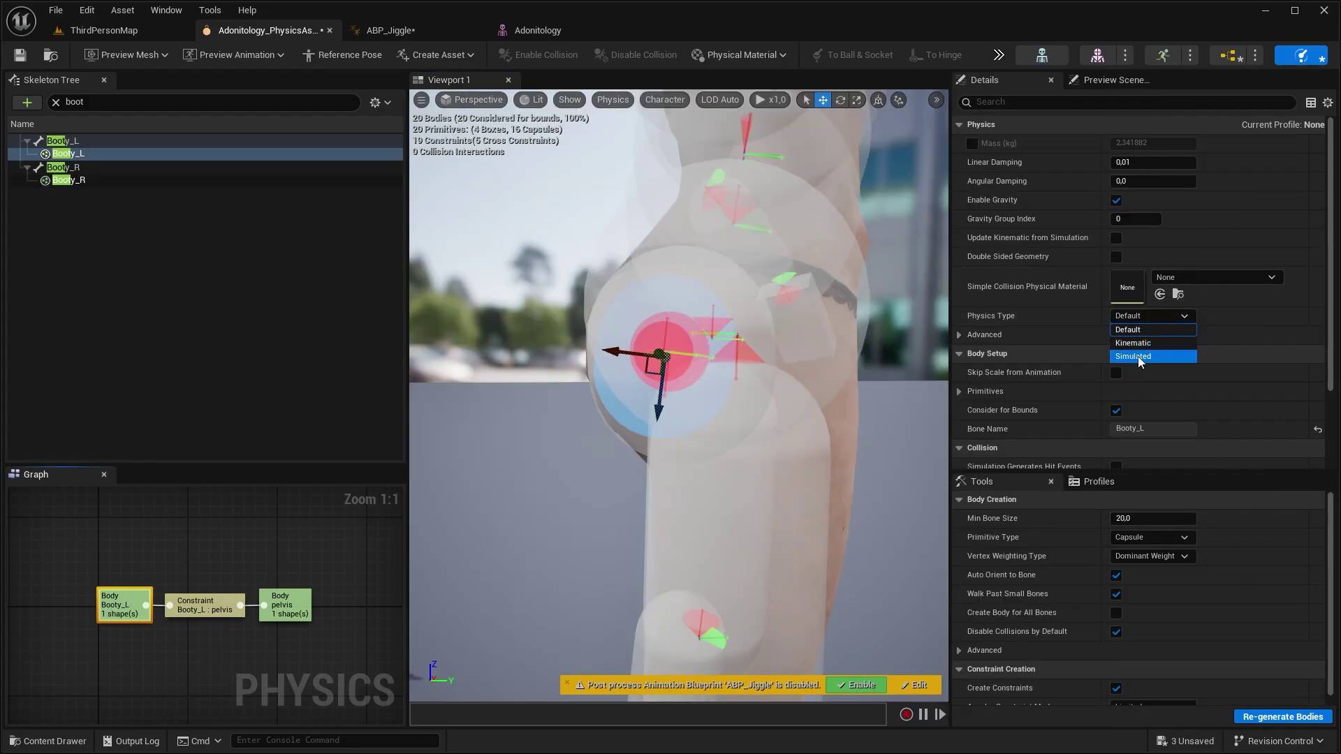
click(69, 180)
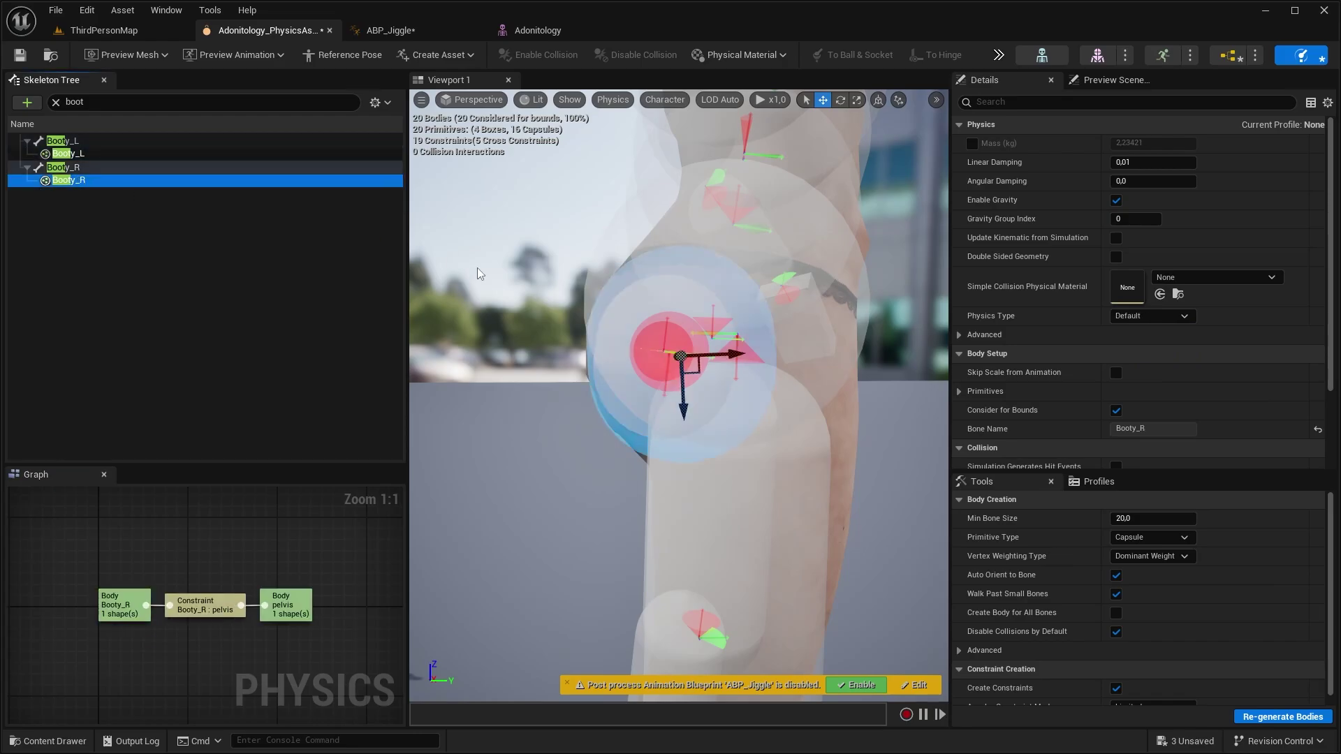
Select the Booty_L–pelvis constraint and set X/Z linear motion to Limited with limit 2.0
key(ctrl+z)
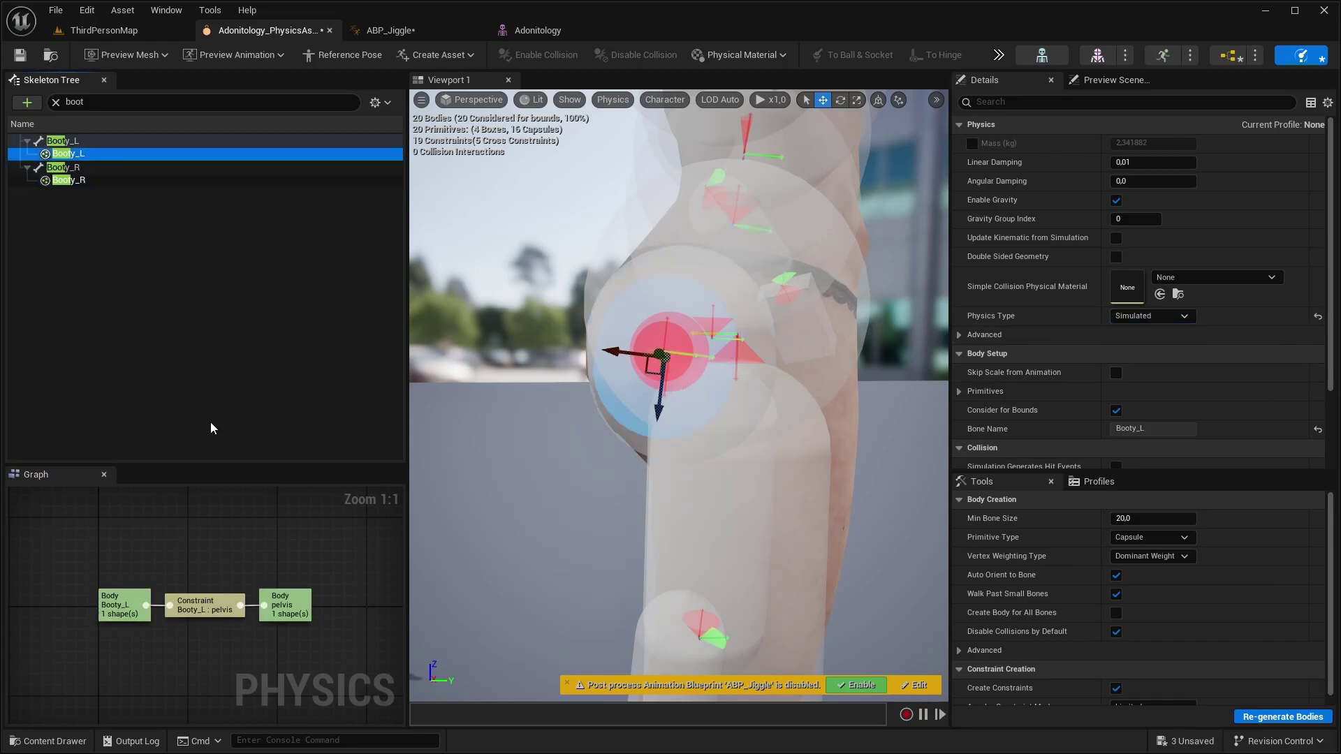
click(199, 605)
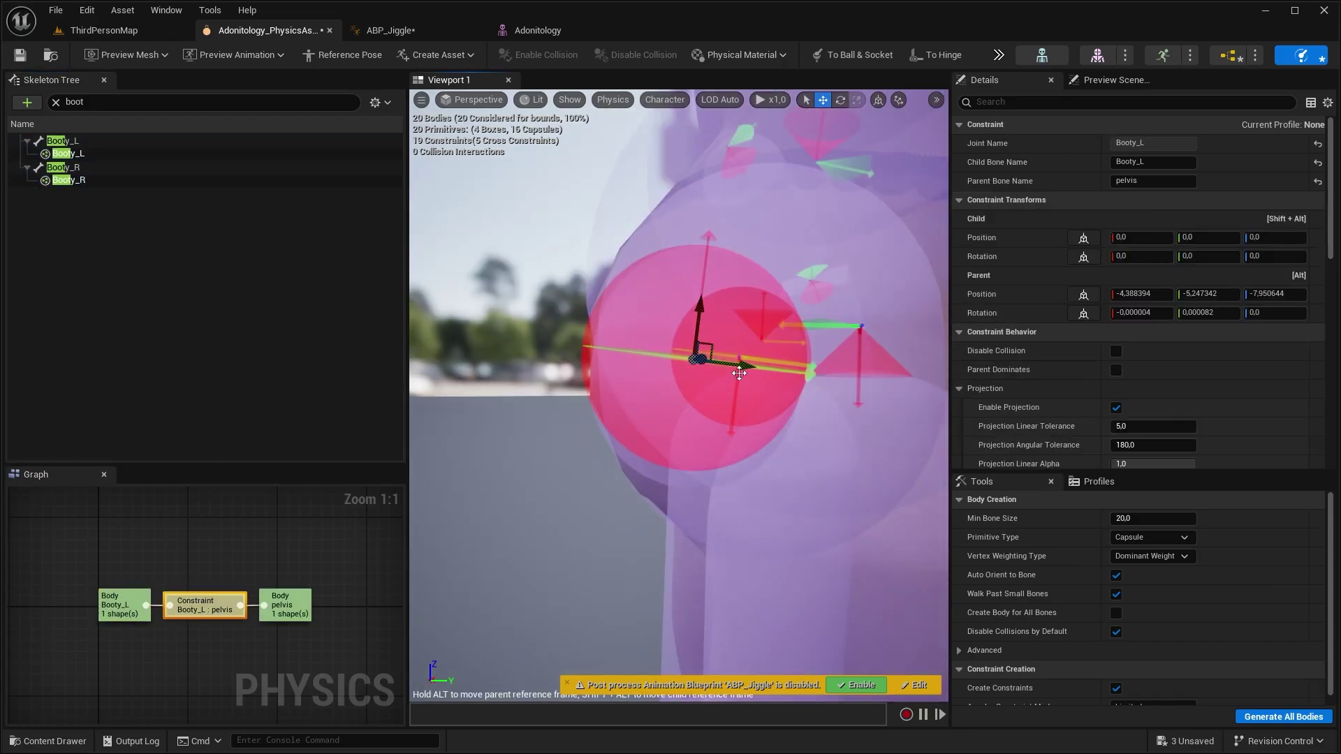
drag(739, 373, 642, 392)
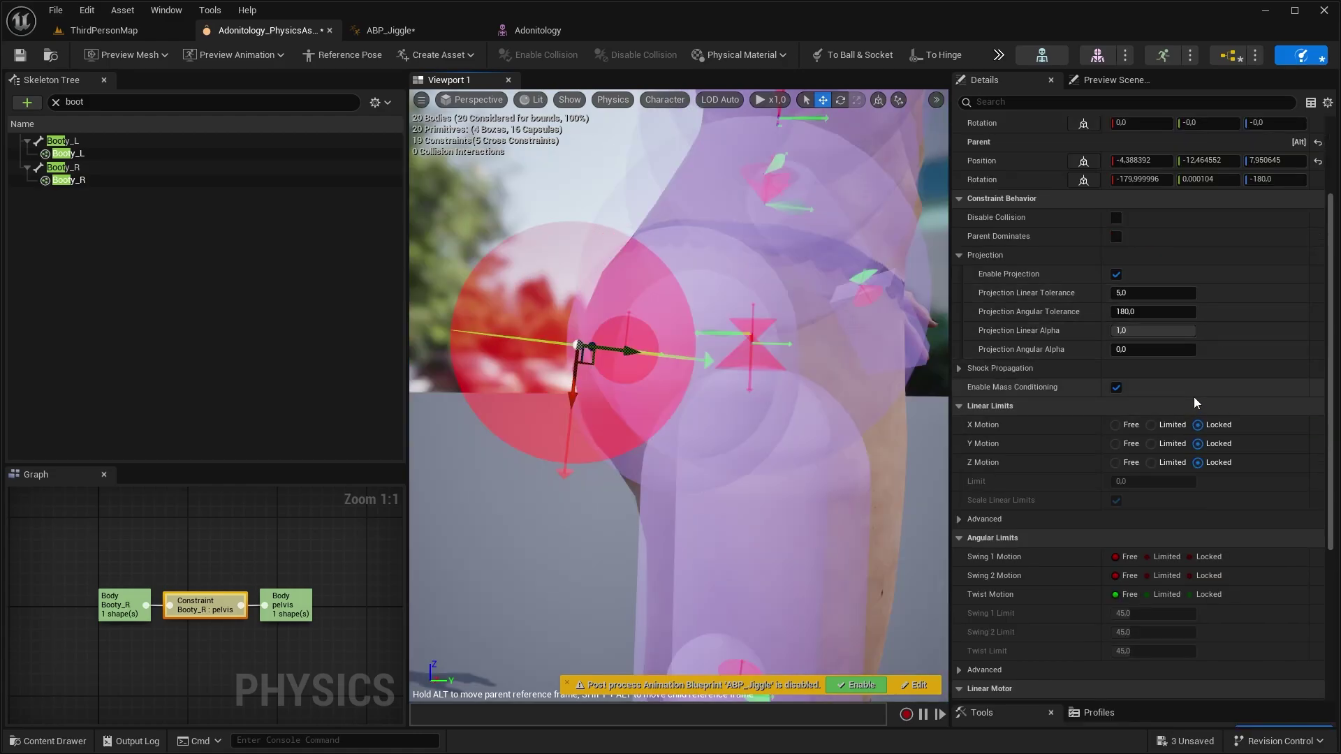
scroll(1180, 378, down, 2)
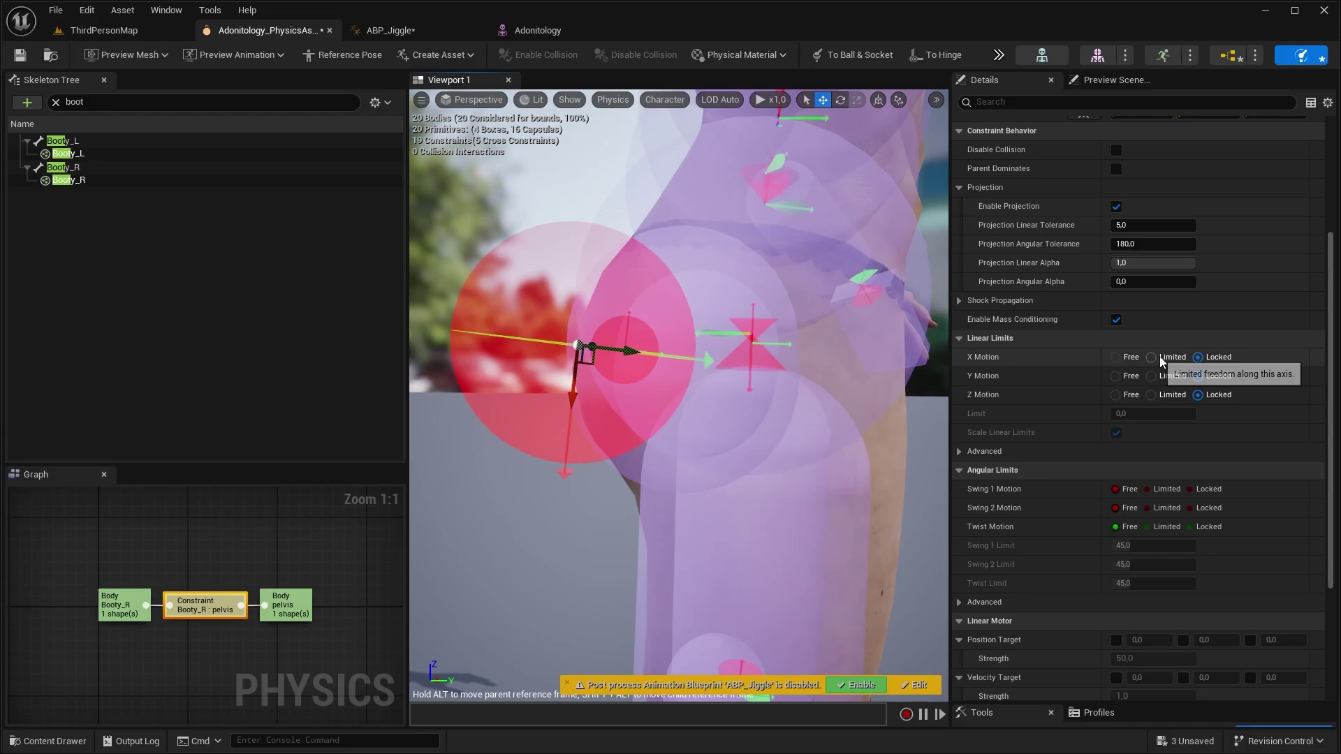
click(1150, 357)
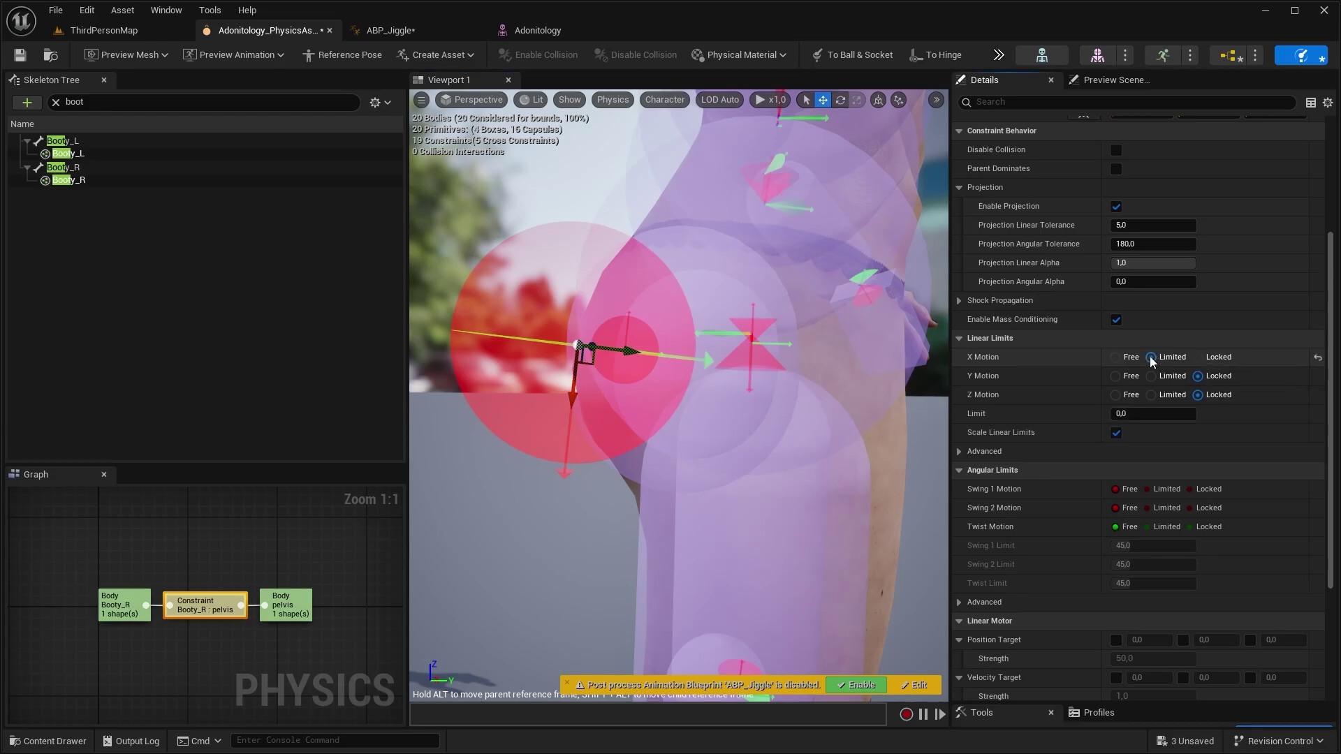
click(1151, 396)
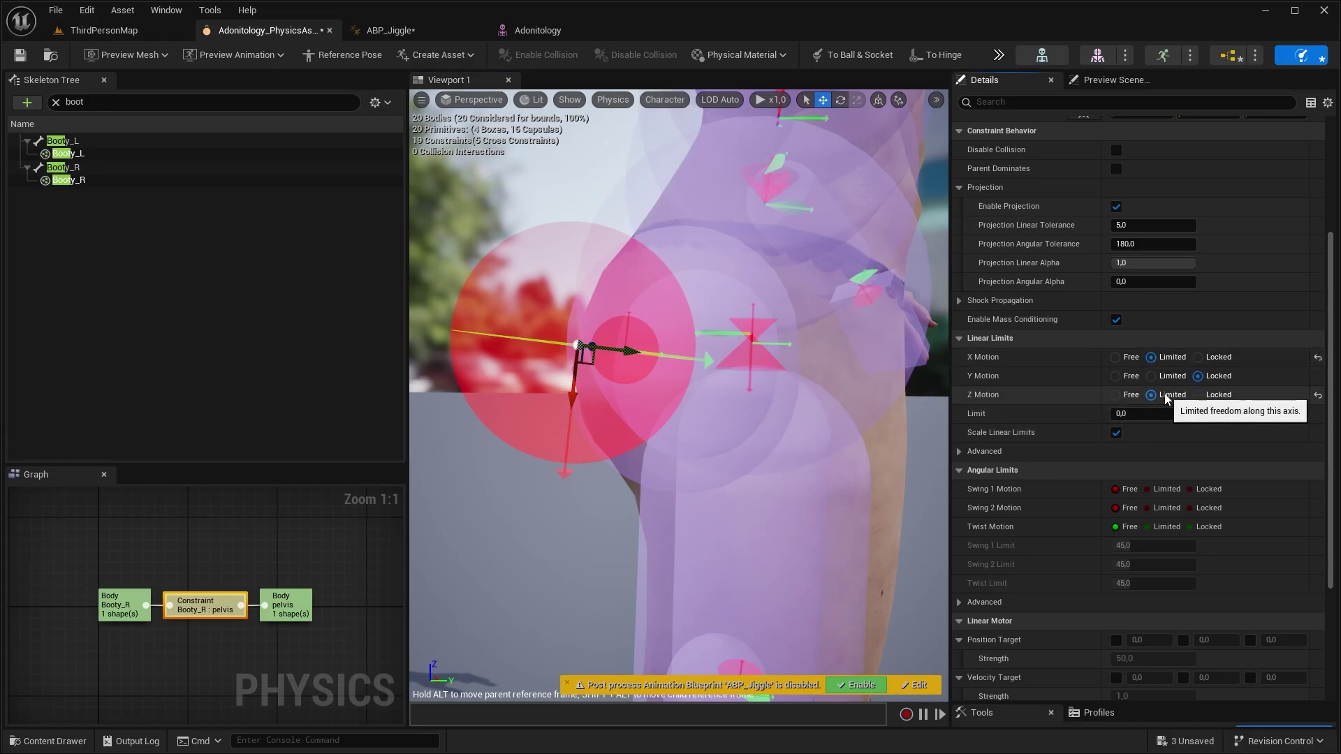
click(1122, 415)
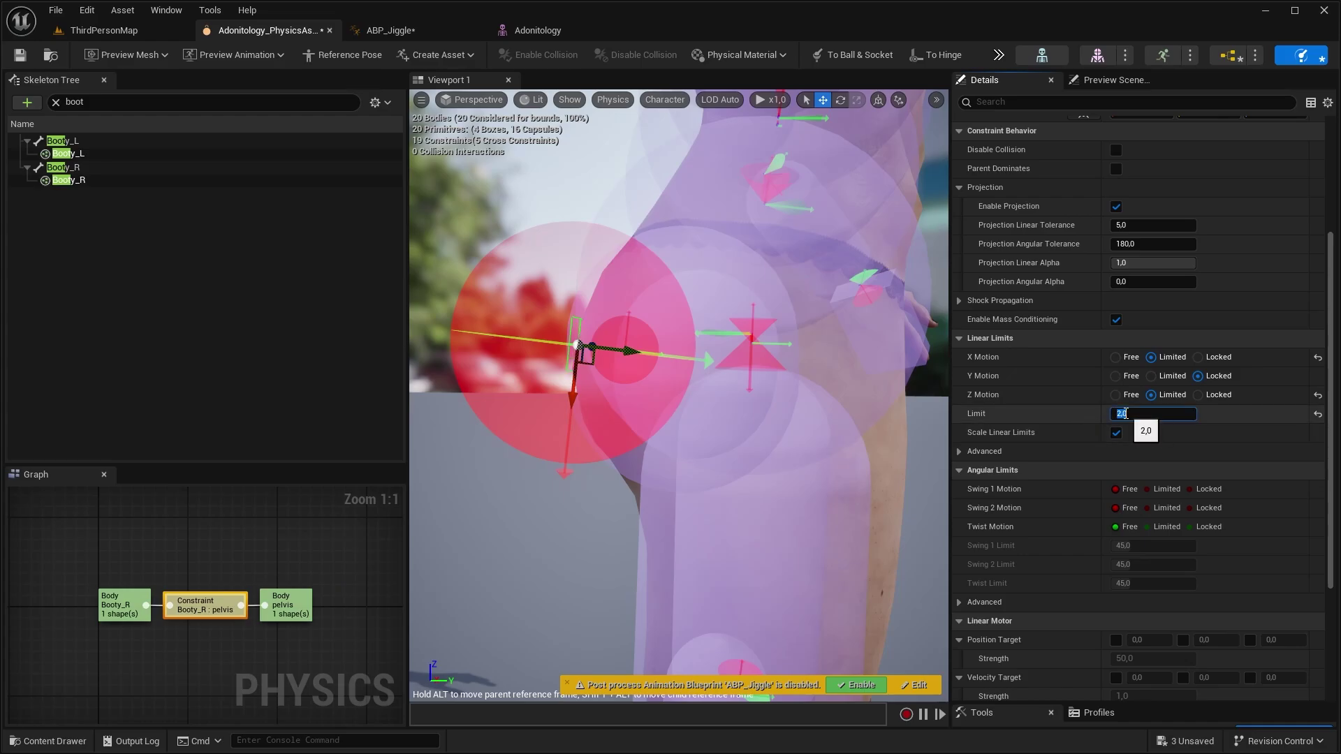
click(1127, 452)
Set Swing 1, Swing 2 and Twist motion to Limited at 25 degrees
scroll(1189, 405, down, 3)
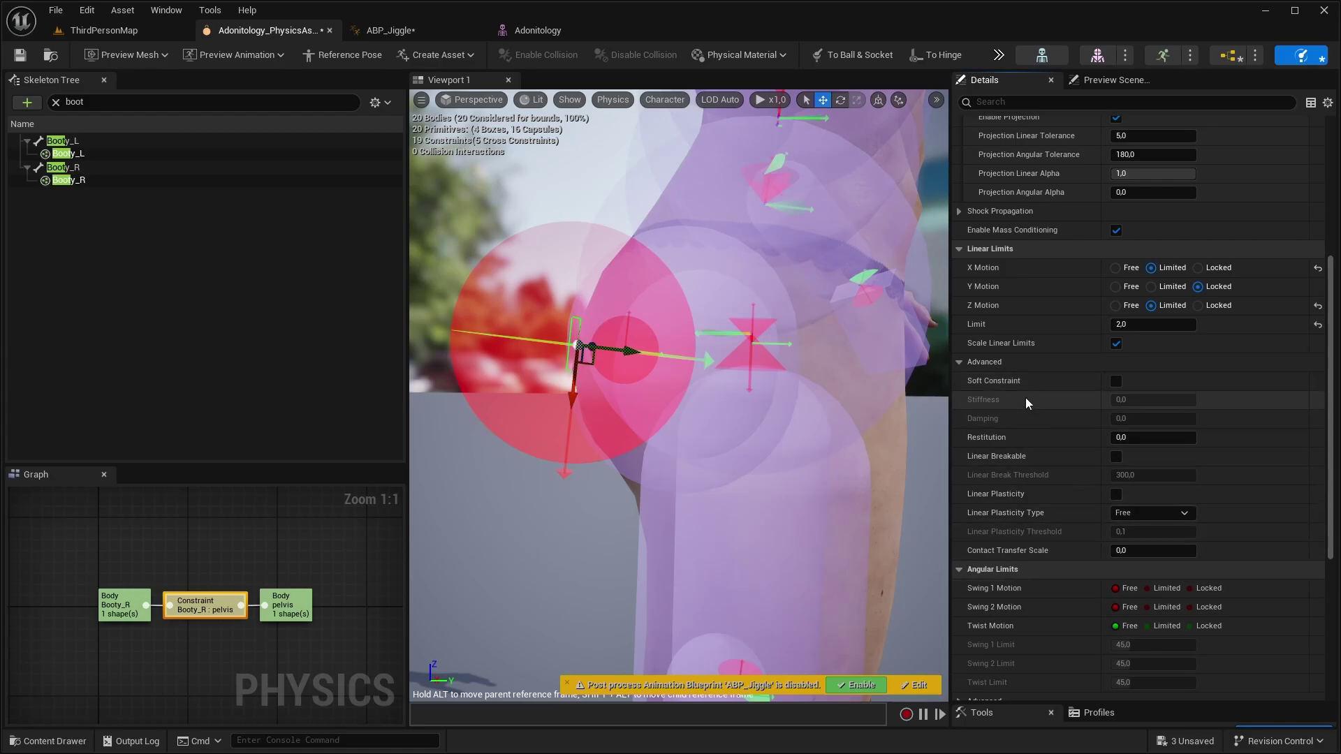
click(1191, 363)
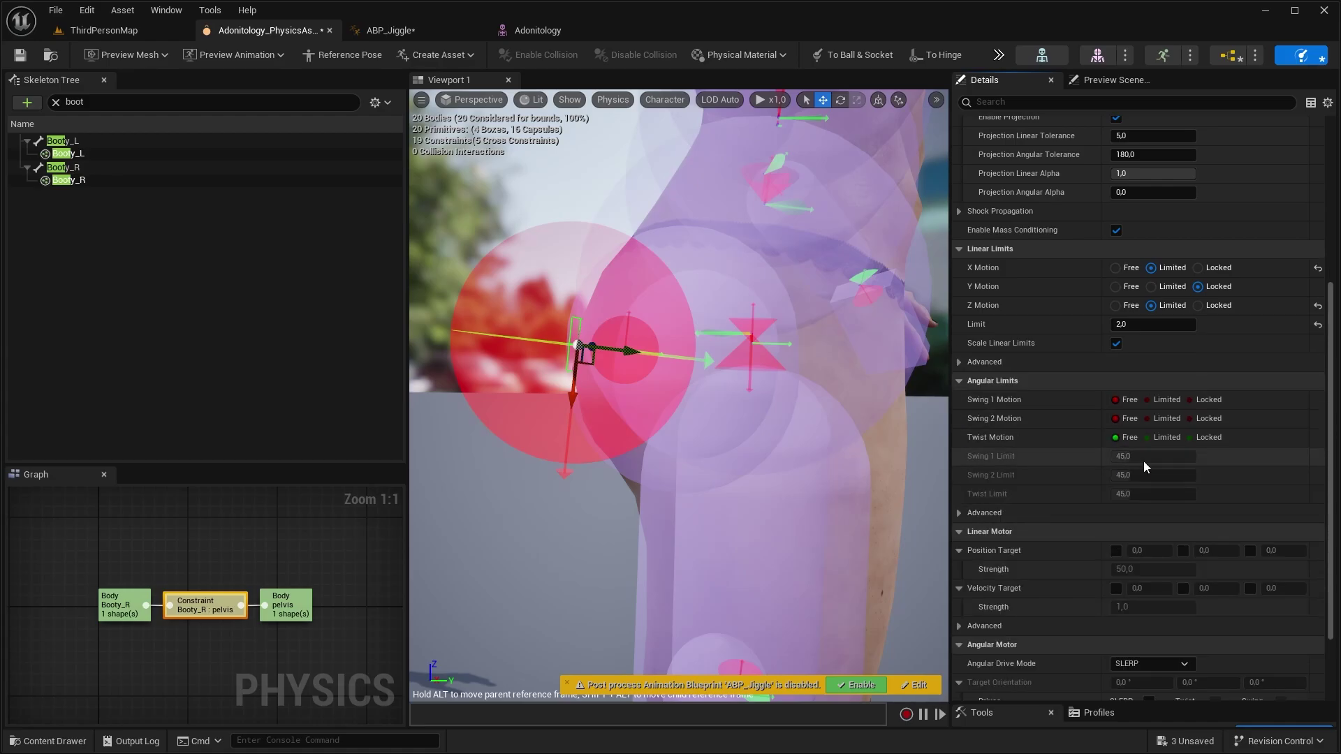
click(1148, 401)
click(1151, 418)
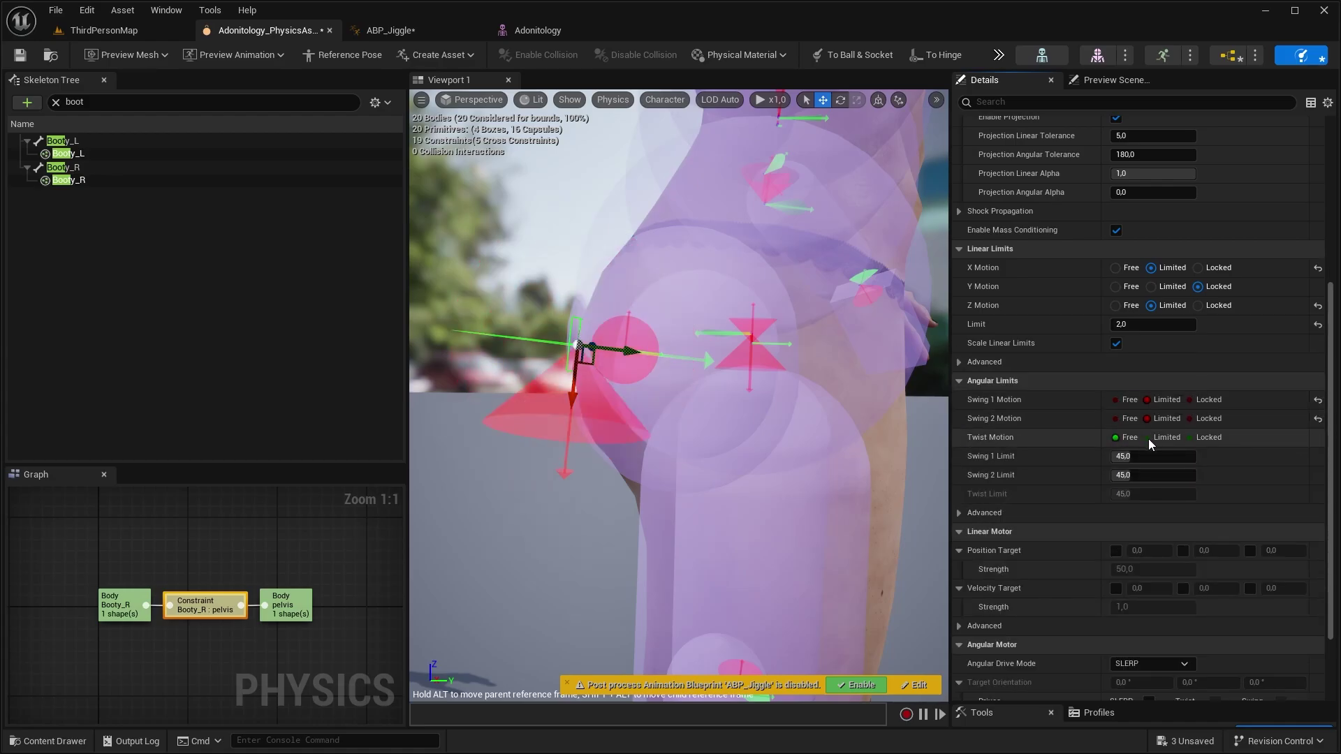
click(1148, 438)
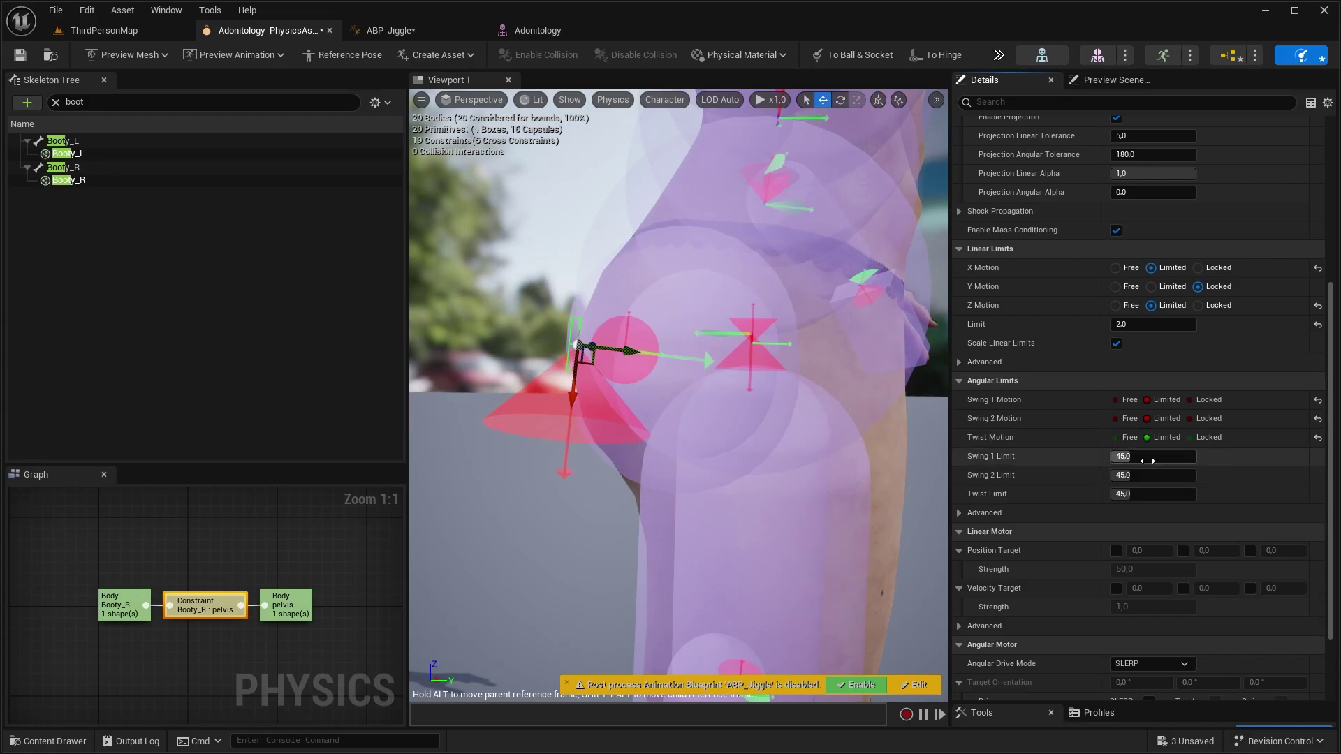
key(Return)
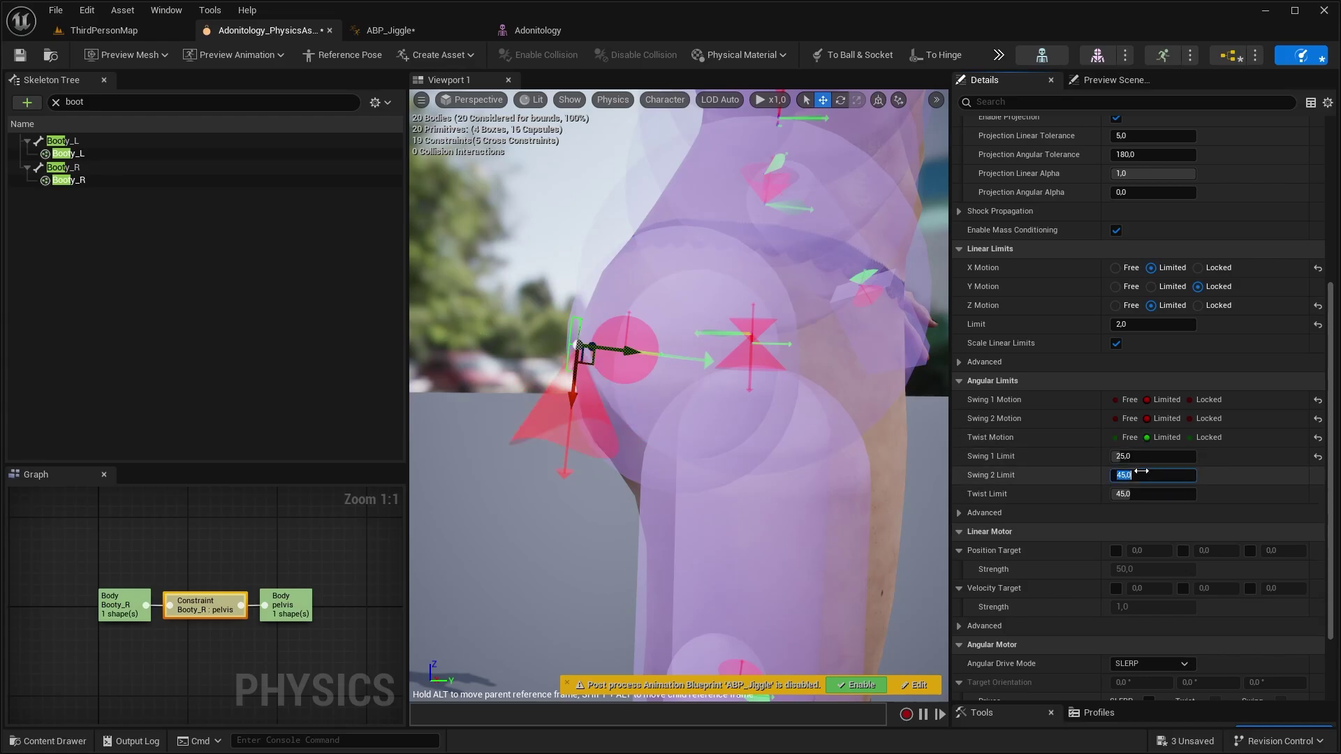
click(1143, 493)
text(25)
key(Return)
Set Angular Drive Mode to Twist and Swing, enabling twist and swing orientation and velocity drives
scroll(1167, 531, down, 3)
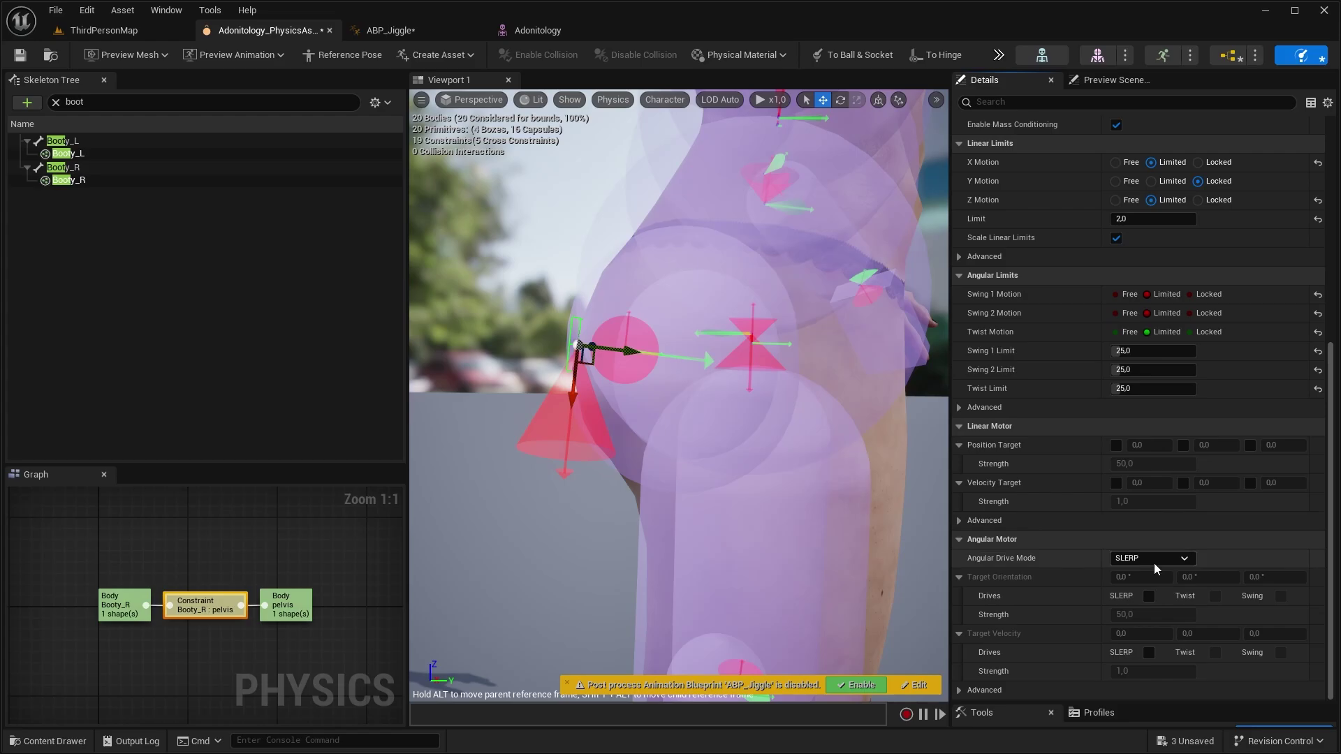
click(1174, 558)
click(1149, 585)
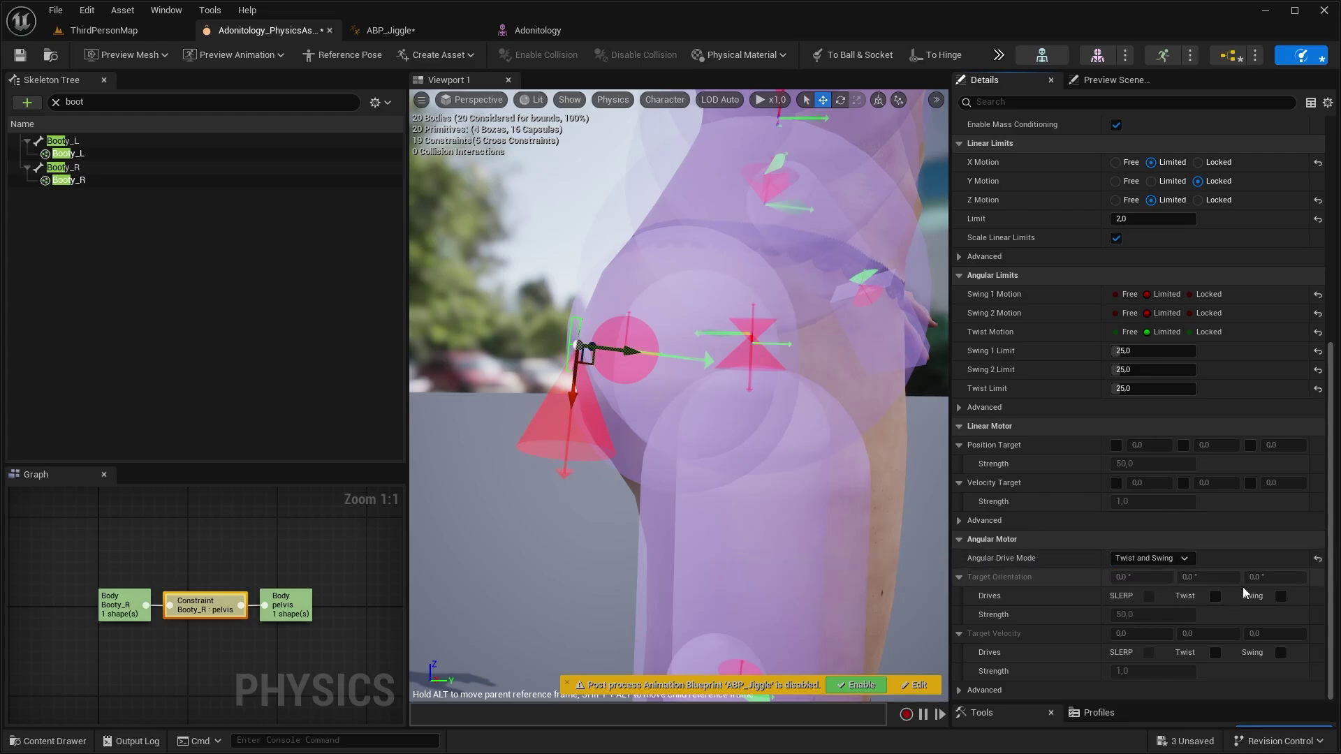
click(1216, 595)
click(1282, 596)
click(1215, 653)
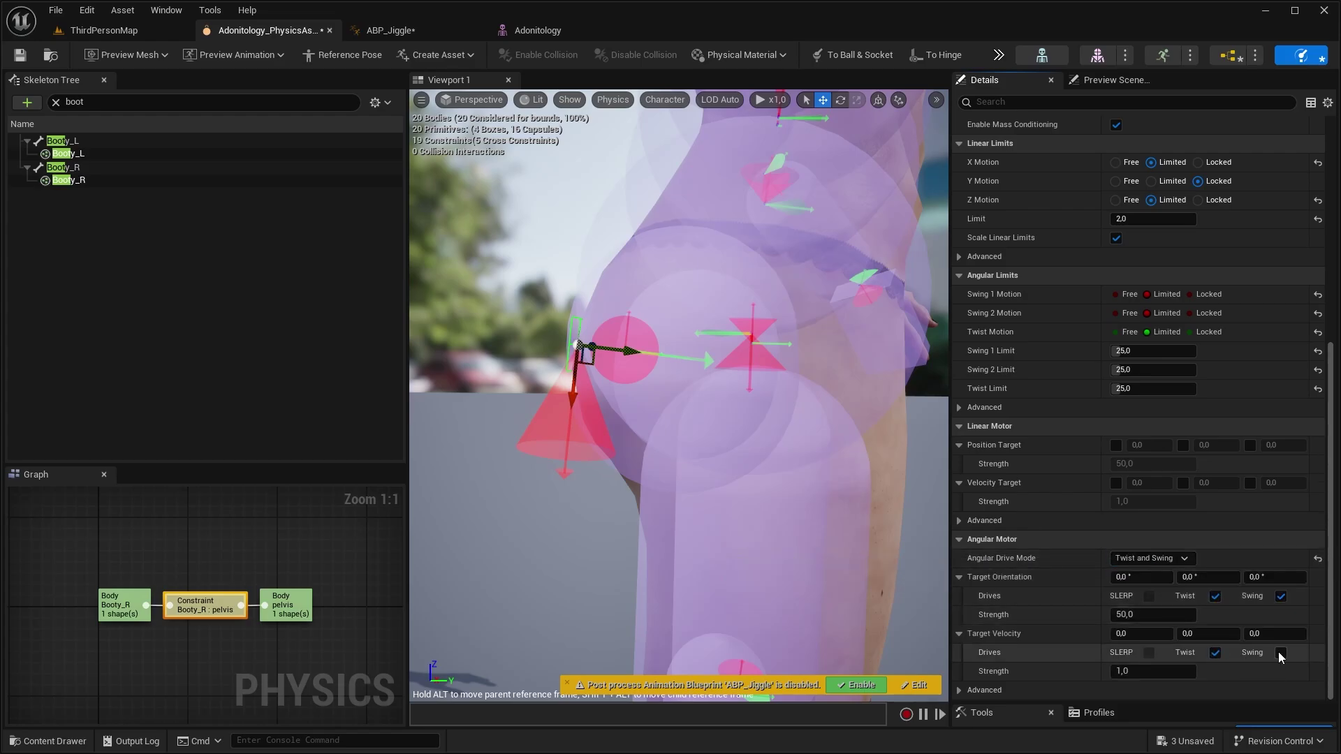
click(1281, 652)
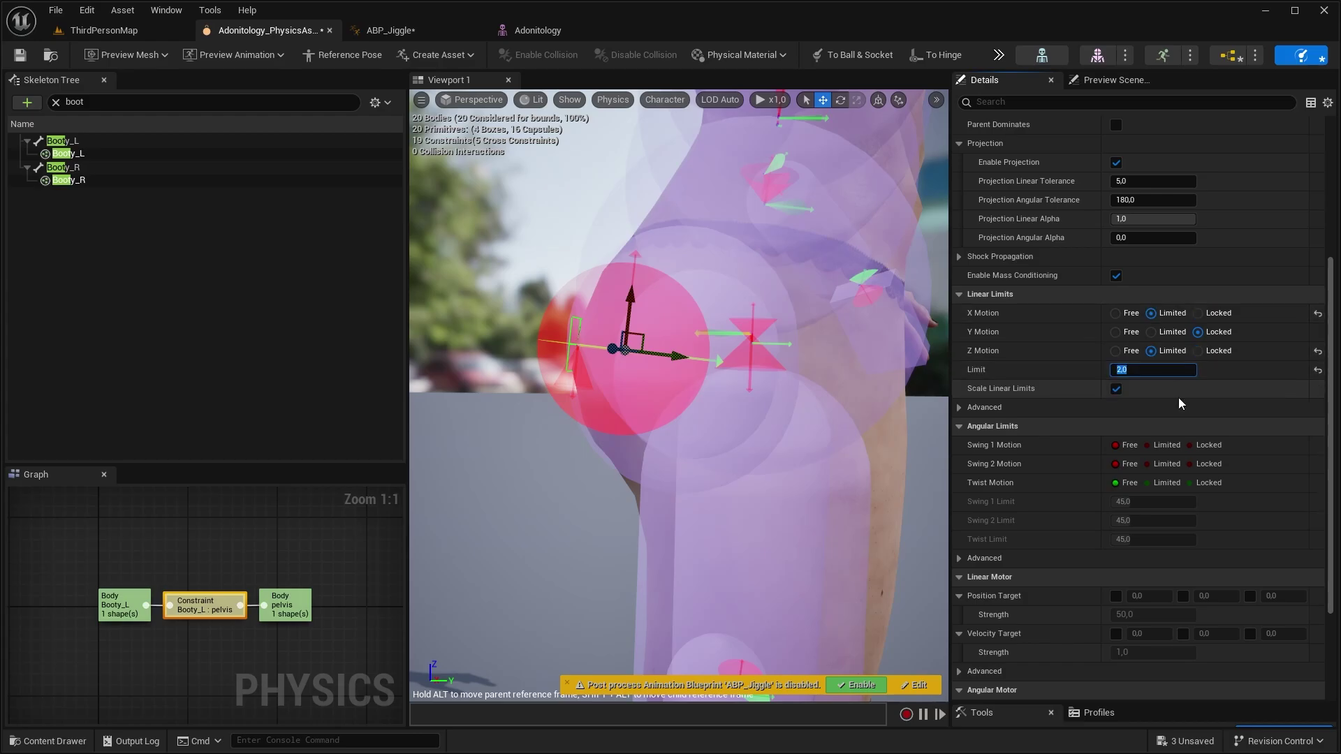
Set the Booty_L constraint's twist limit to 25 and orientation drive strength to 500
click(1140, 539)
text(25)
key(Return)
scroll(1142, 552, down, 3)
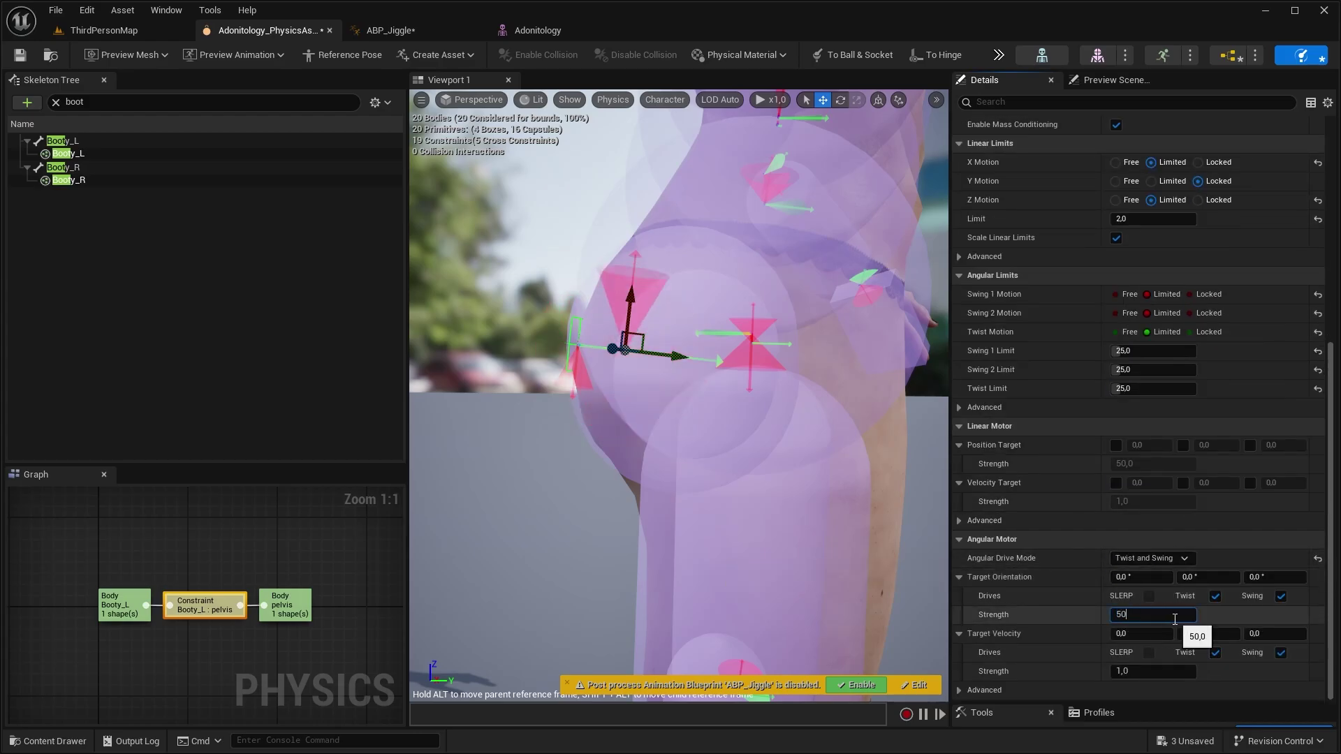
click(1175, 619)
text(500)
key(Return)
double_click(139, 180)
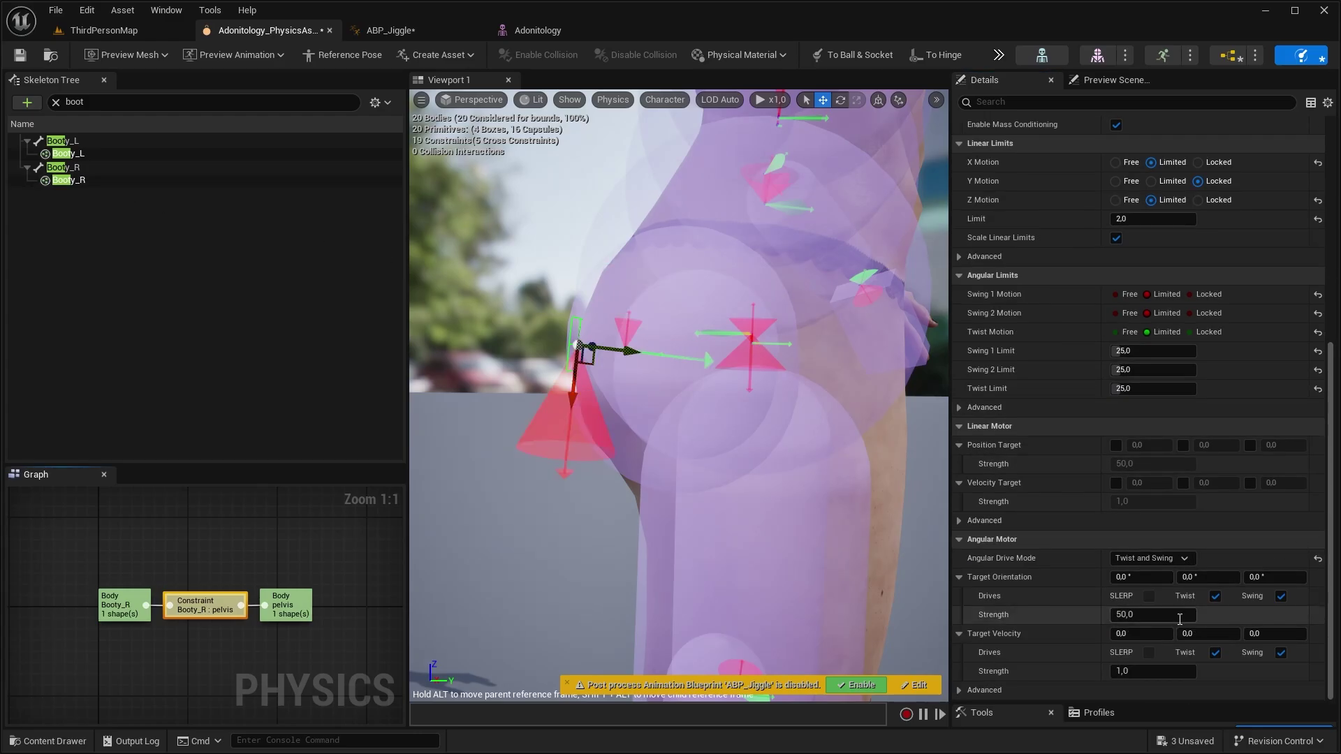
click(999, 55)
Preview the simulation, tug the buttock bodies to test the jiggle, then return to ABP_Jiggle
click(1173, 174)
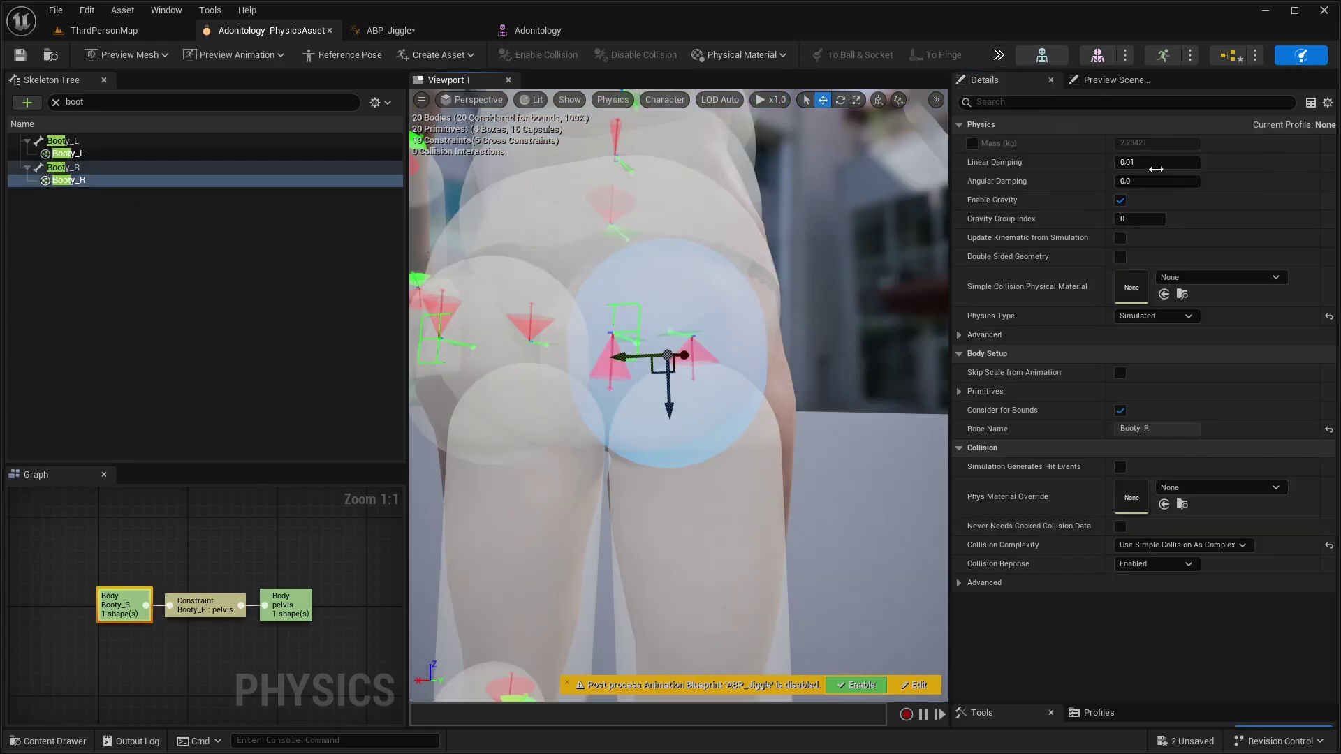
click(458, 639)
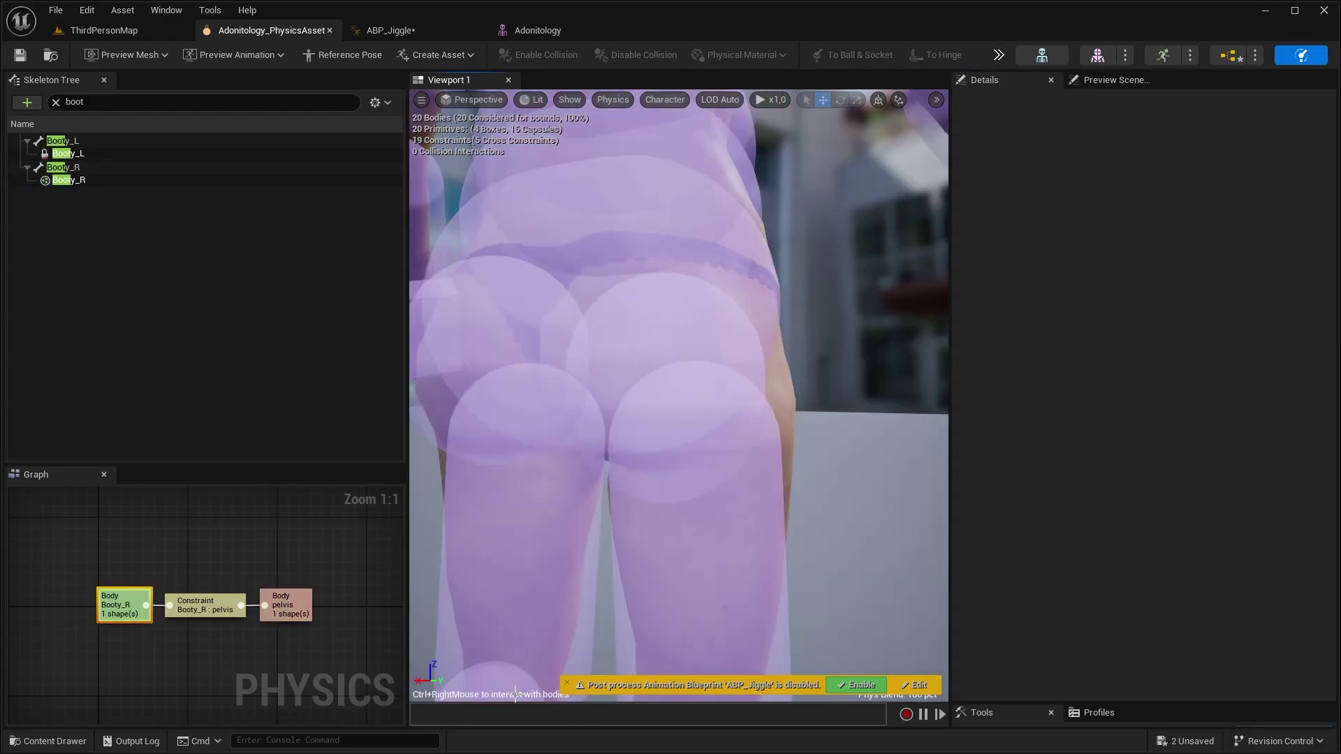
mouse_move(728, 375)
ctrl+right_down()
mouse_move(803, 323)
mouse_move(656, 279)
mouse_move(689, 216)
mouse_move(708, 360)
ctrl+right_up()
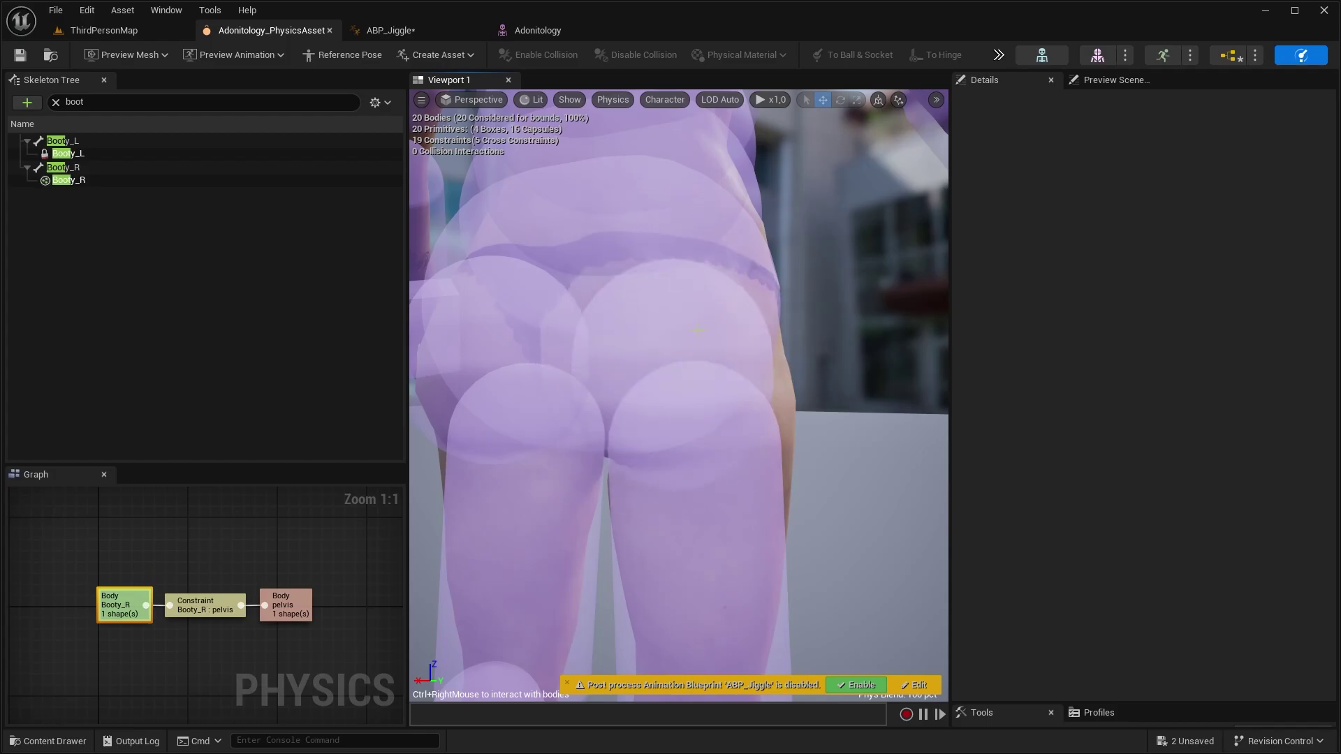
click(389, 30)
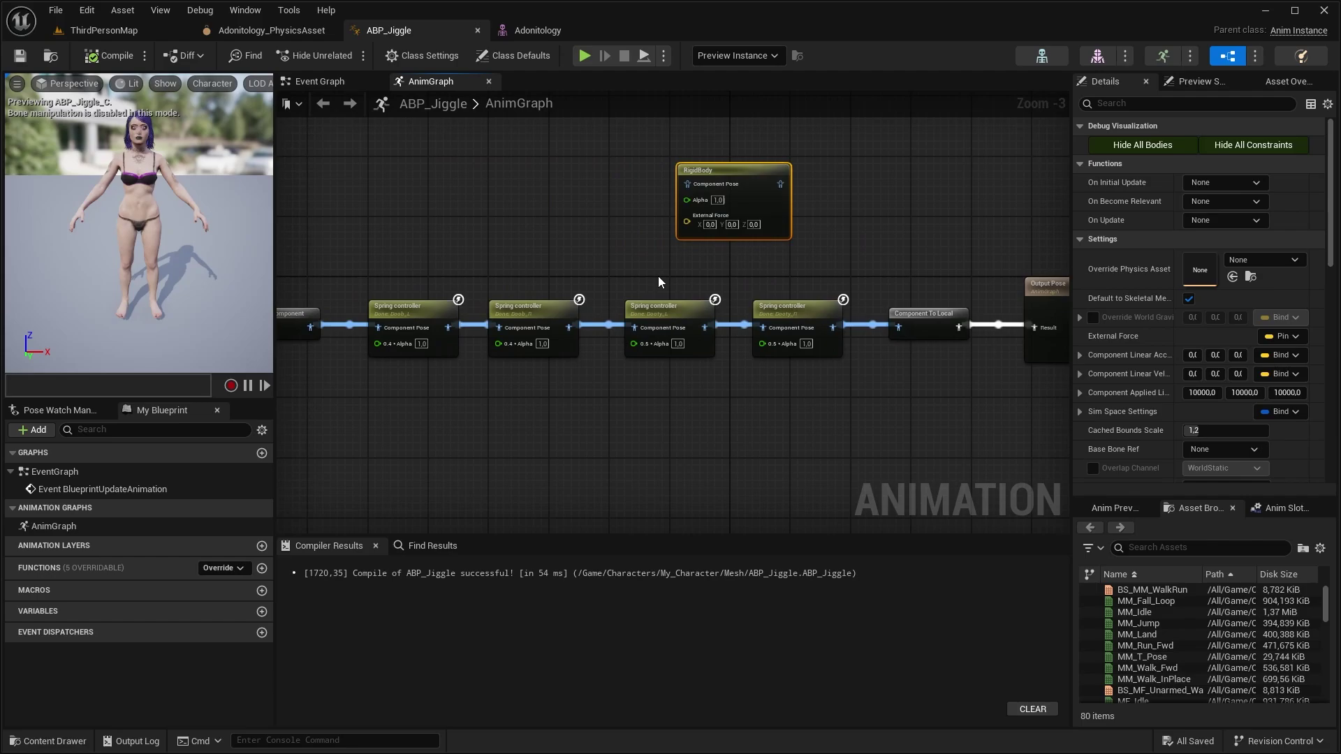
Move Spring controllers 3 and 4 aside and wire Spring Controller 2 → RigidBody → Component To Local
drag(658, 276, 836, 367)
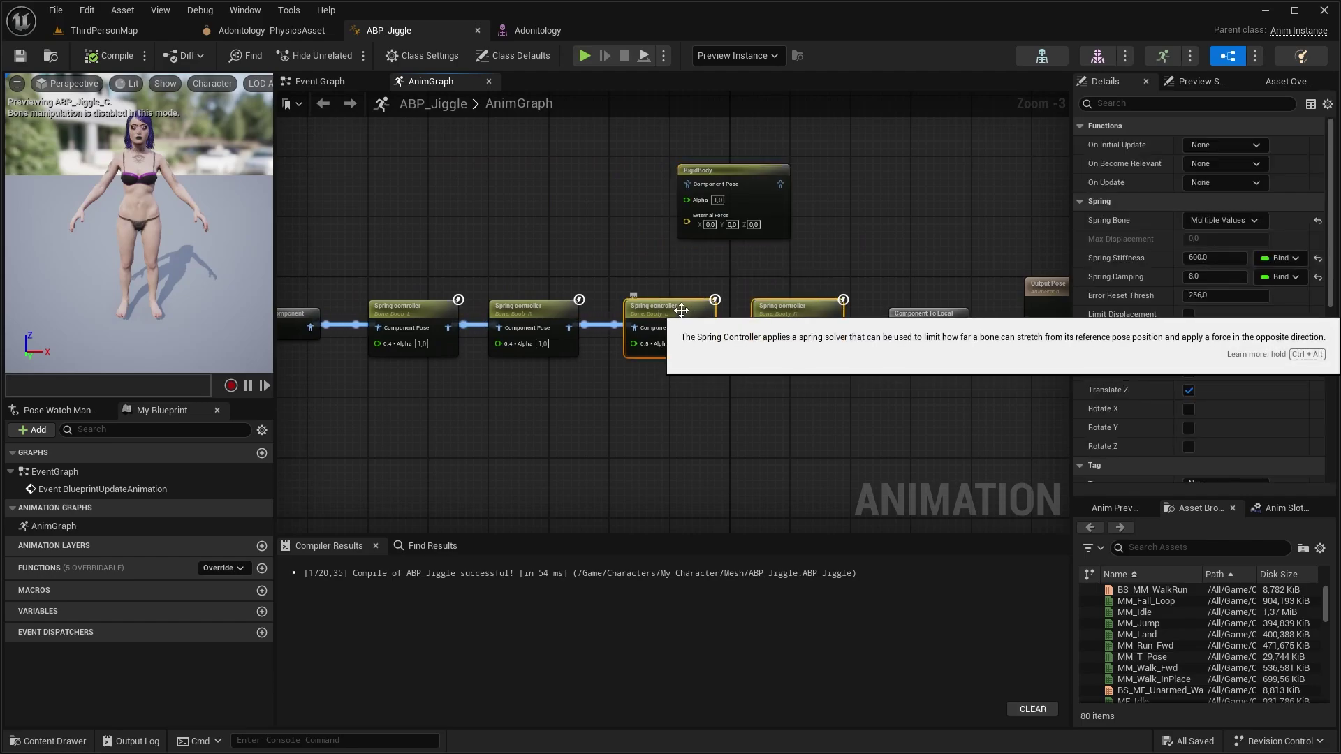
drag(678, 310, 685, 400)
drag(569, 327, 687, 184)
drag(781, 184, 840, 239)
drag(889, 323, 899, 327)
click(776, 202)
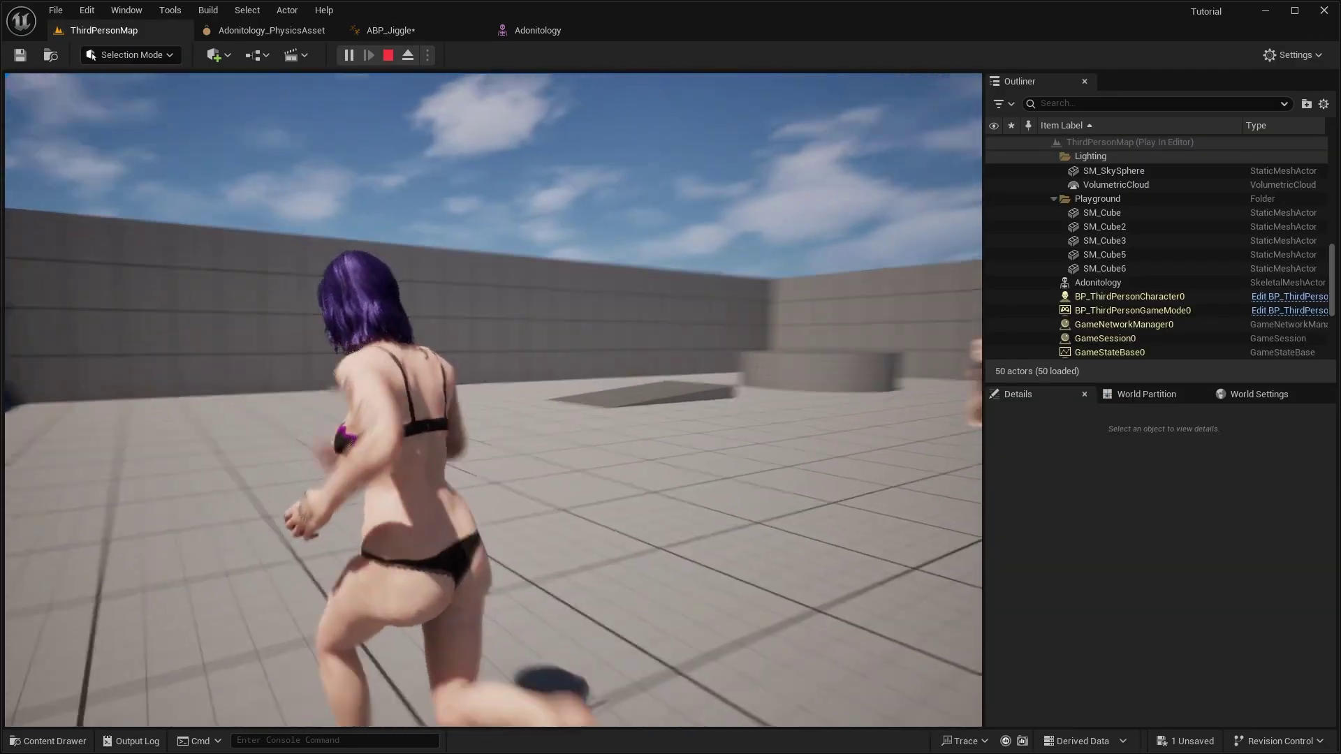
Walk the character up to and around the second figure, viewing the jiggle from front and behind
key(w)
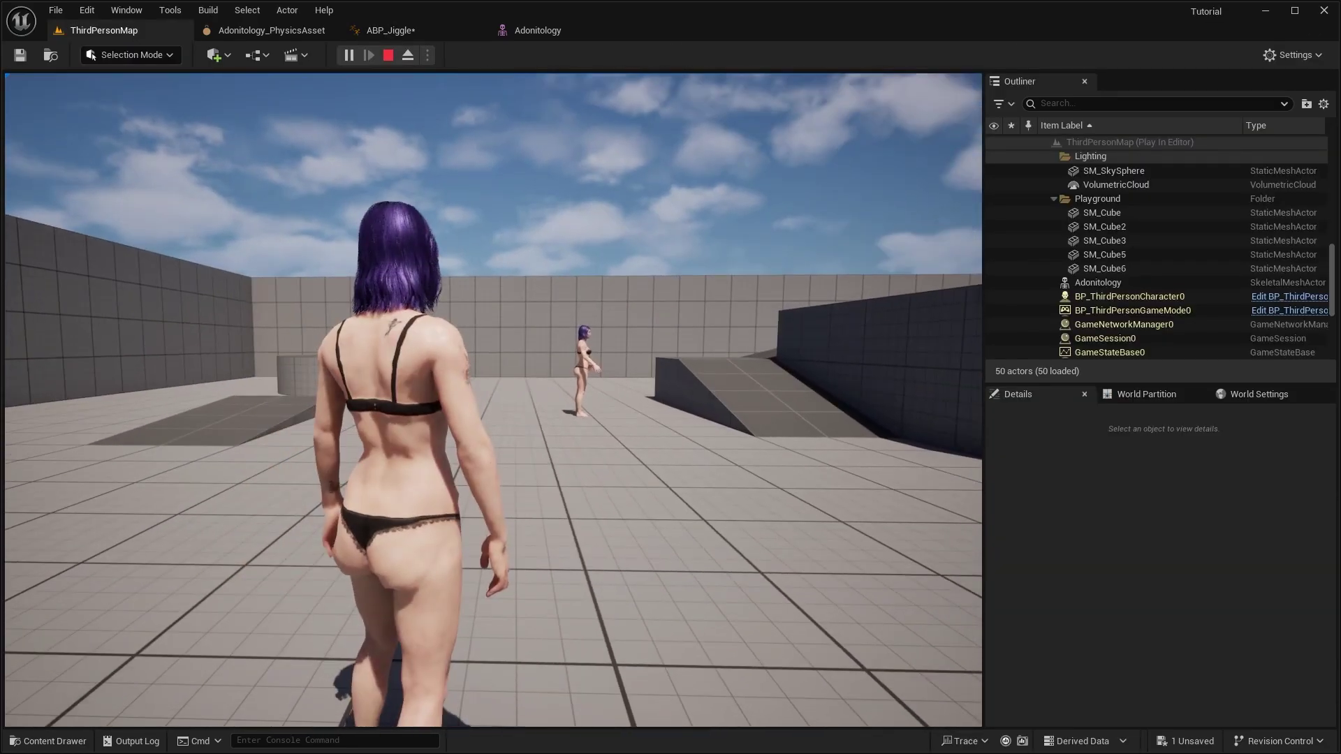
key(w)
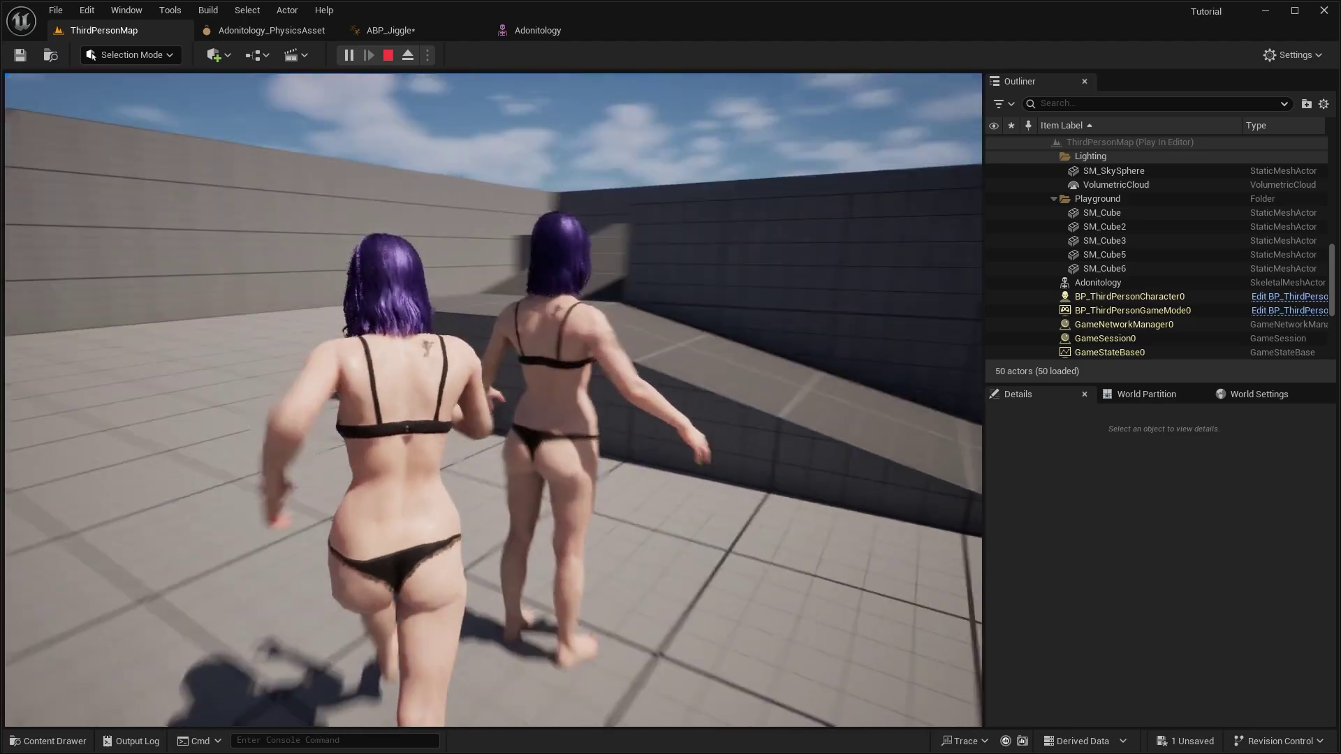
key(w)
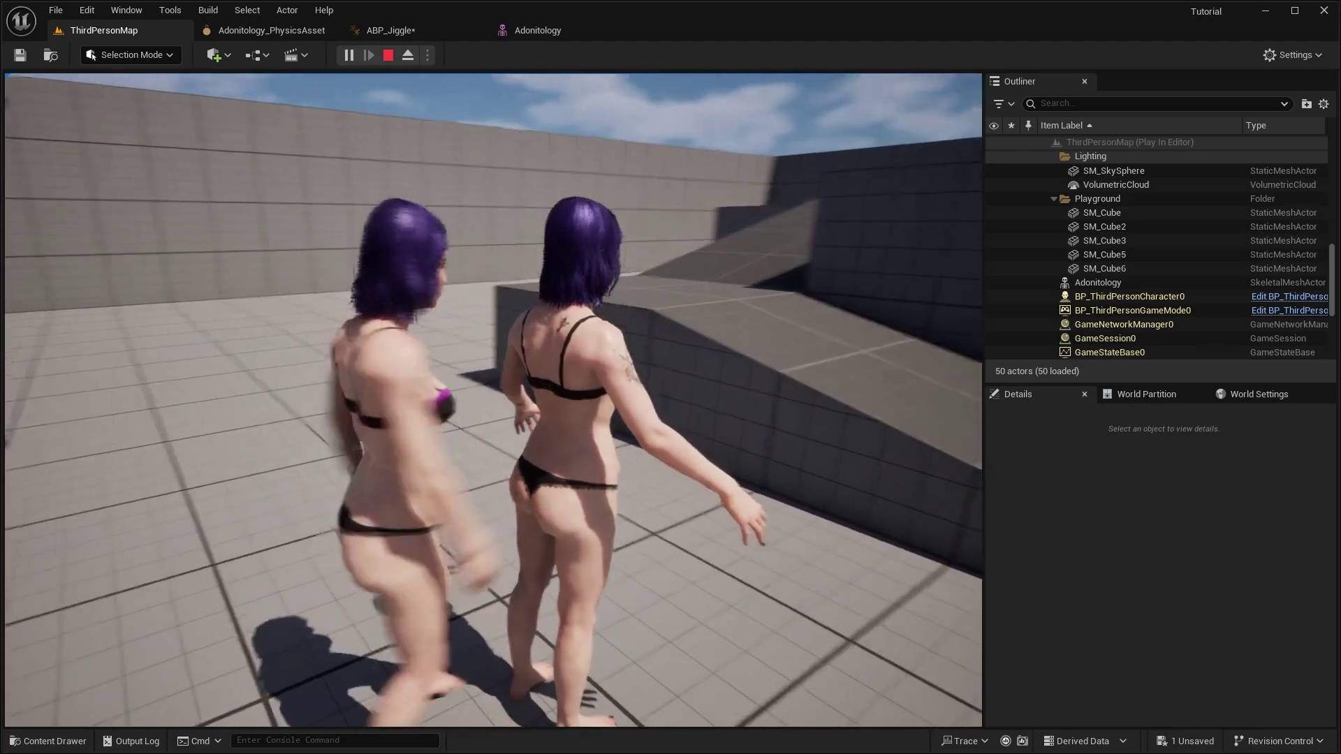
key(w)
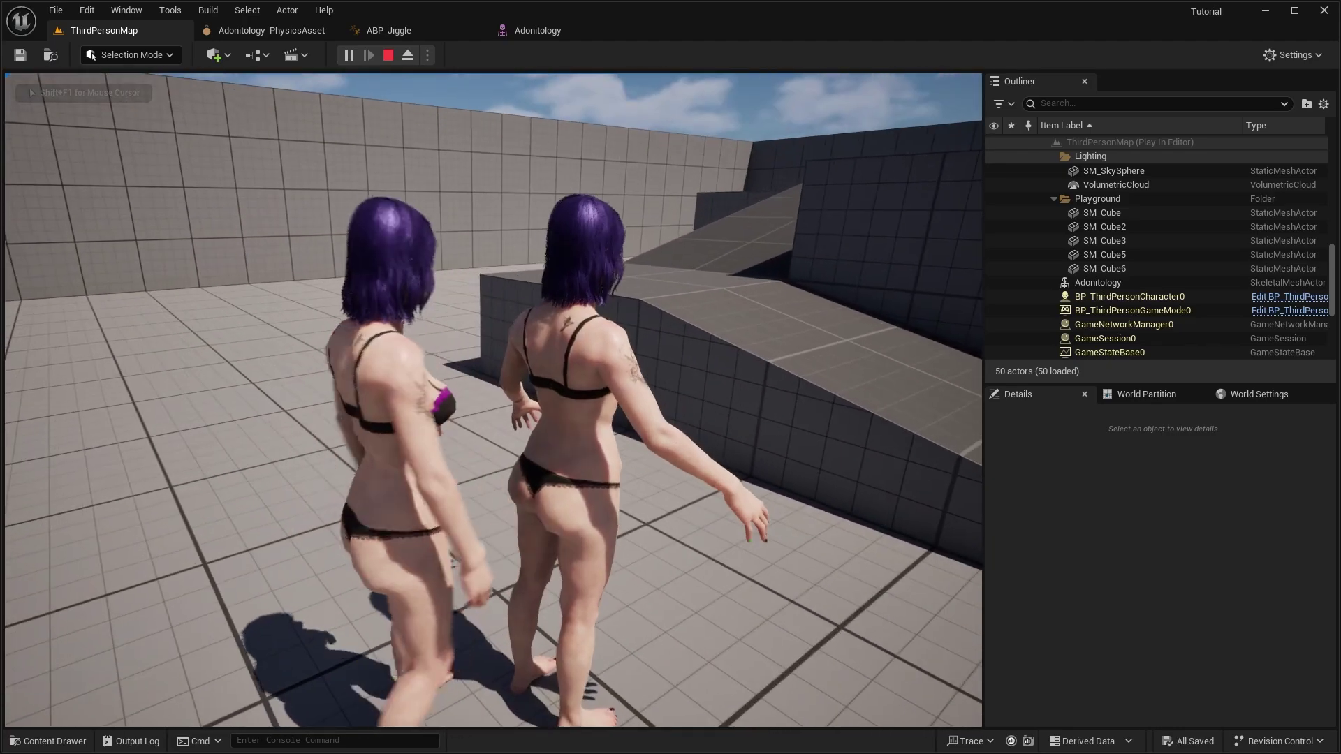
key(w)
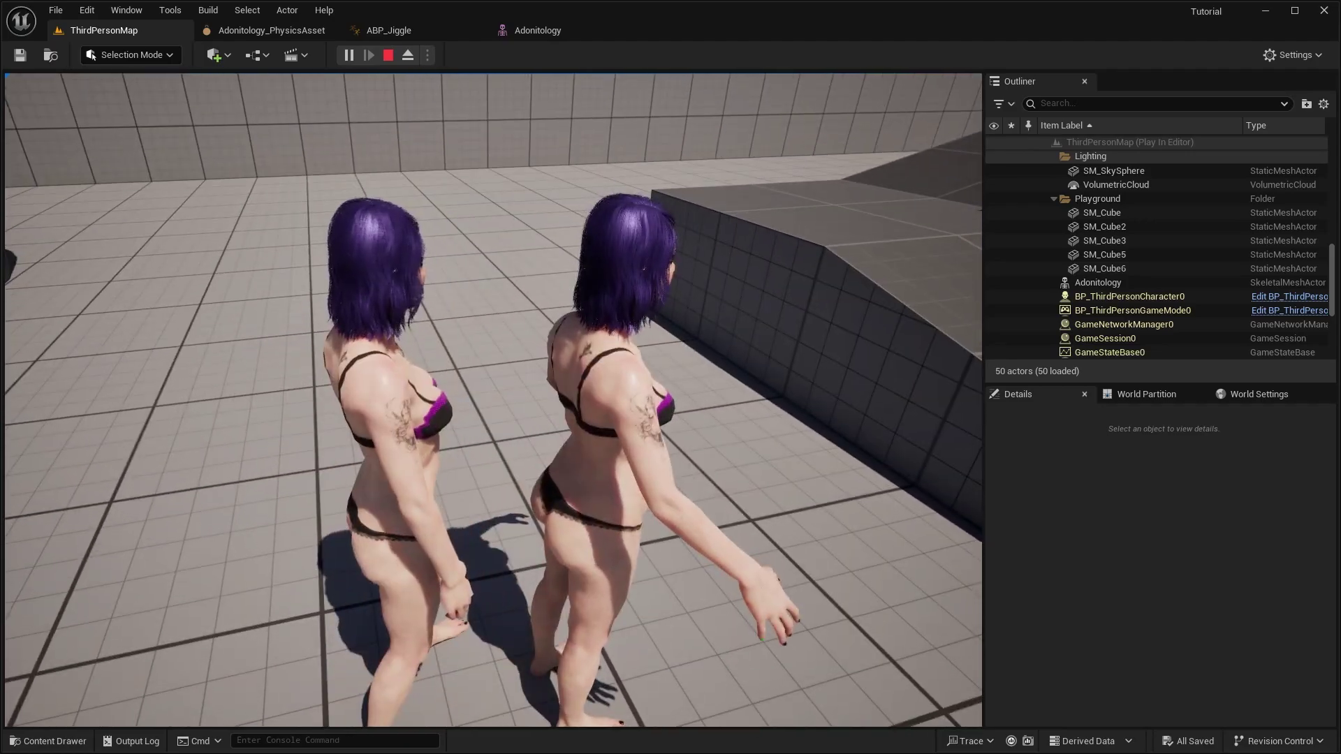
key(w)
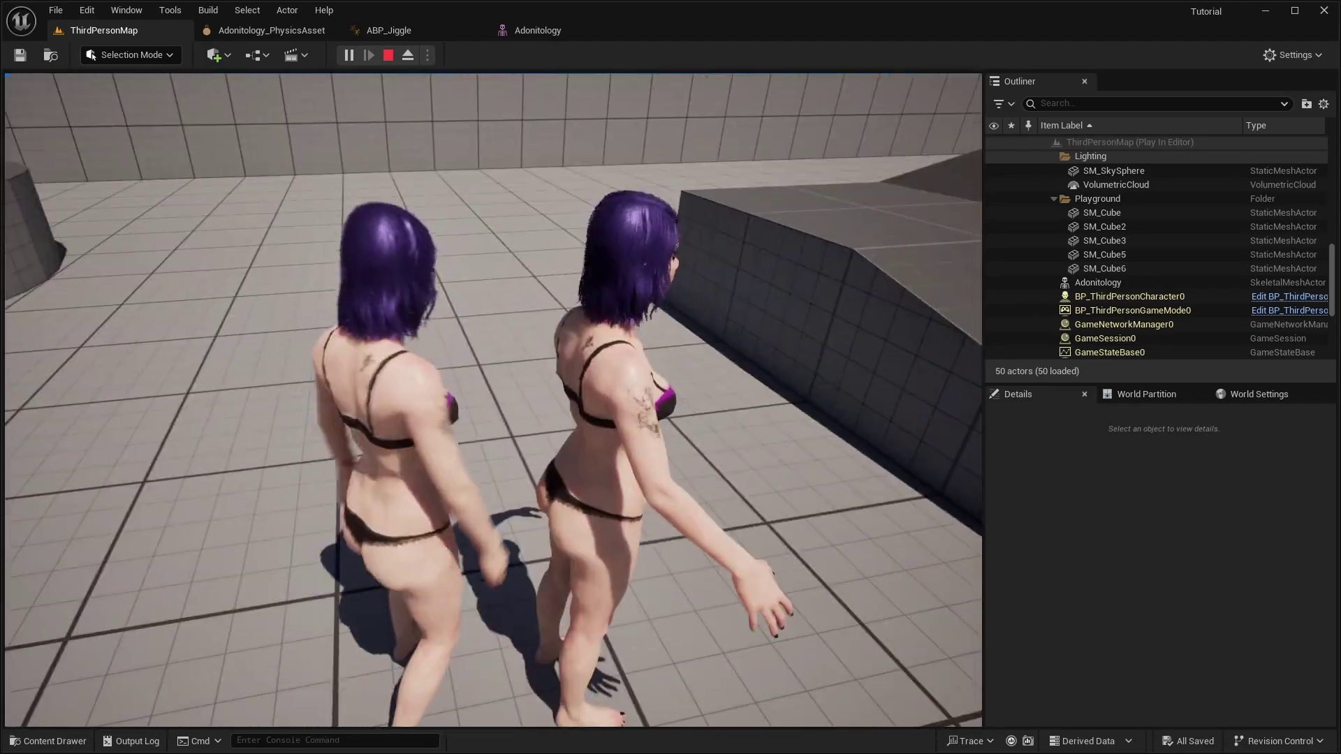
key(w)
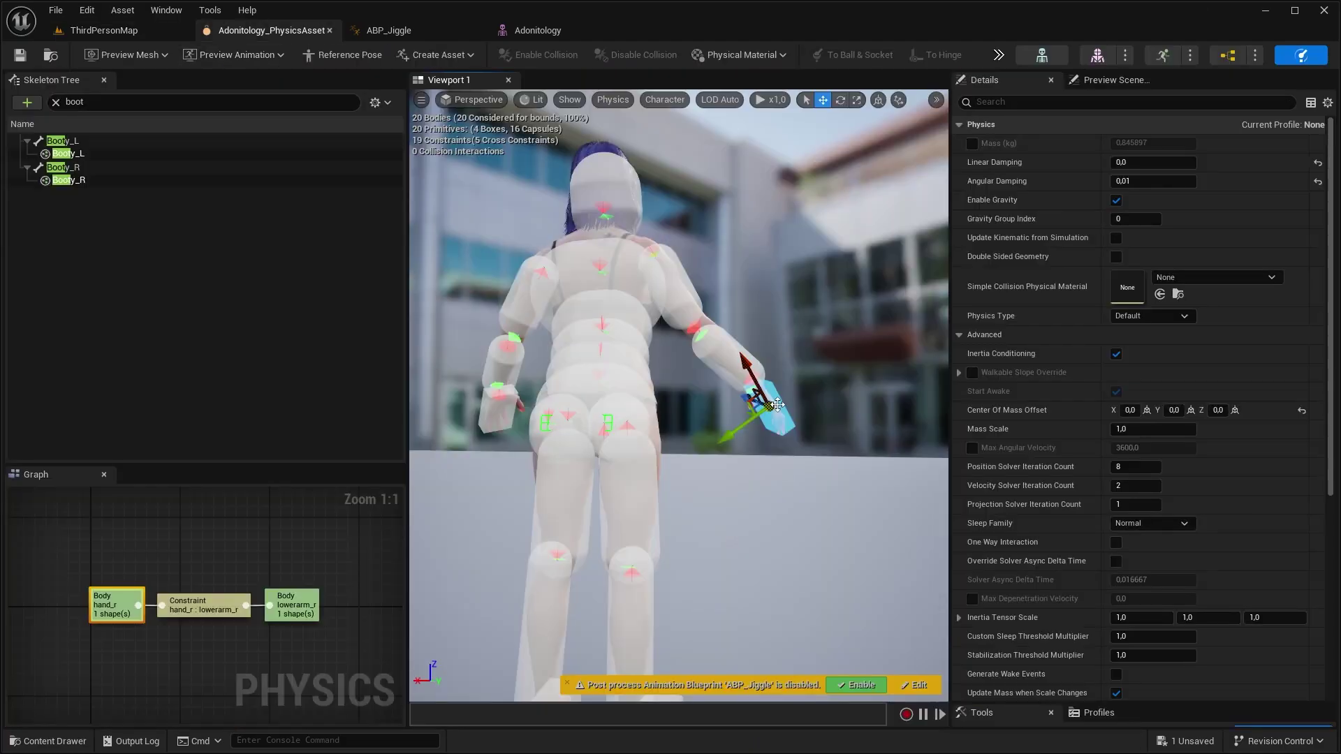
Enable collision between the right hand body and all other bodies, play-test, then stop the session
right_click(777, 404)
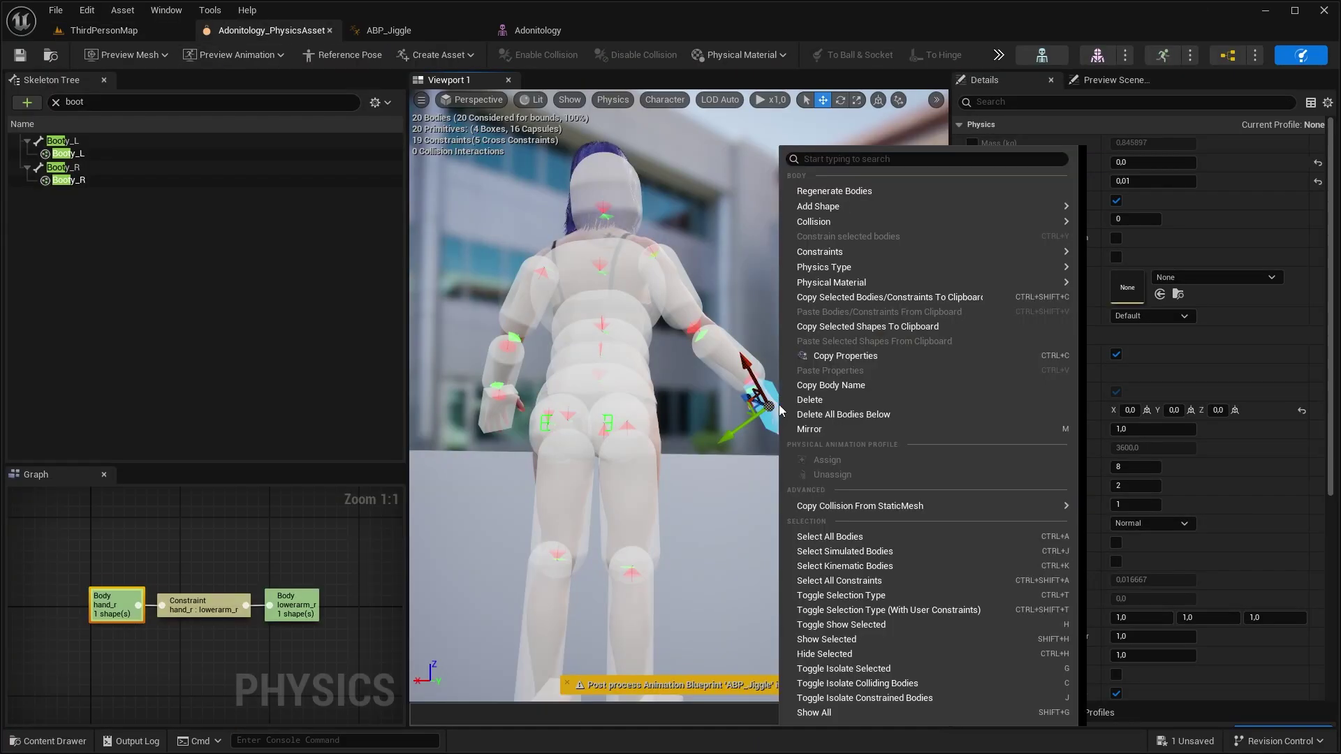
mouse_move(851, 222)
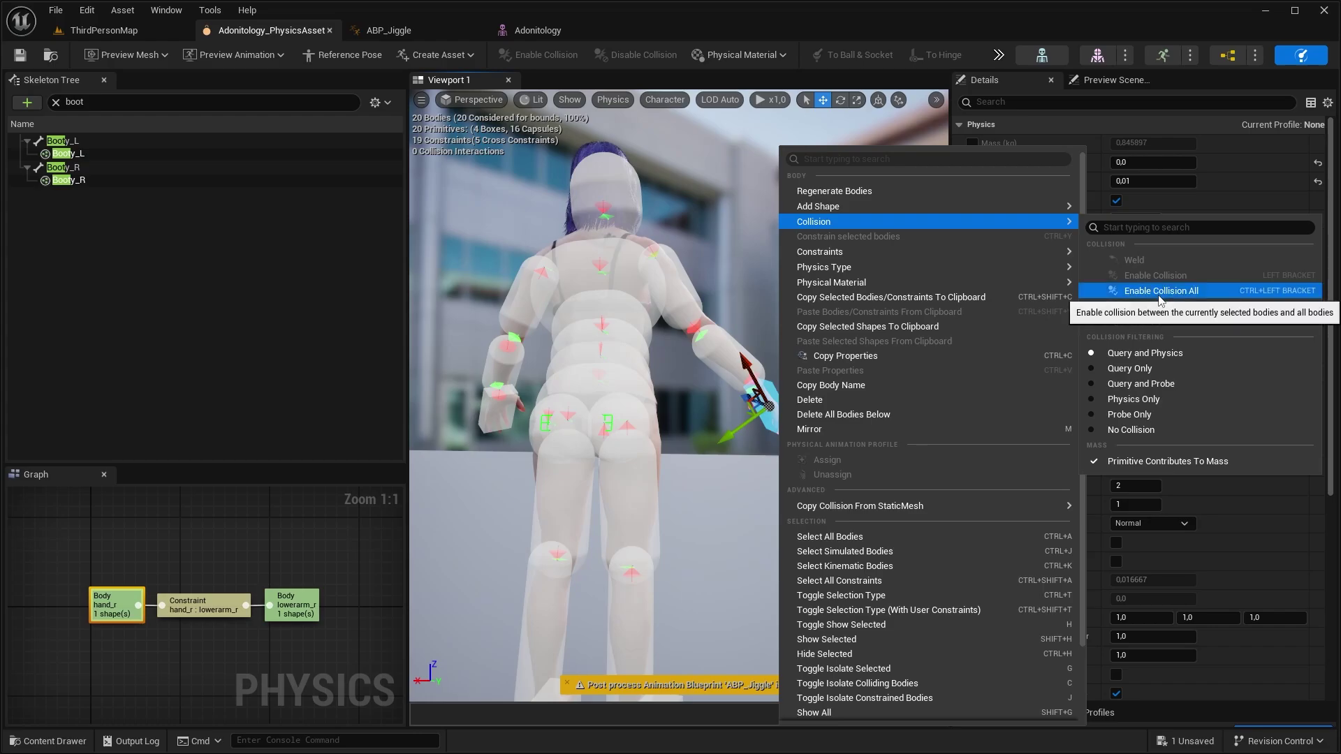
click(1200, 291)
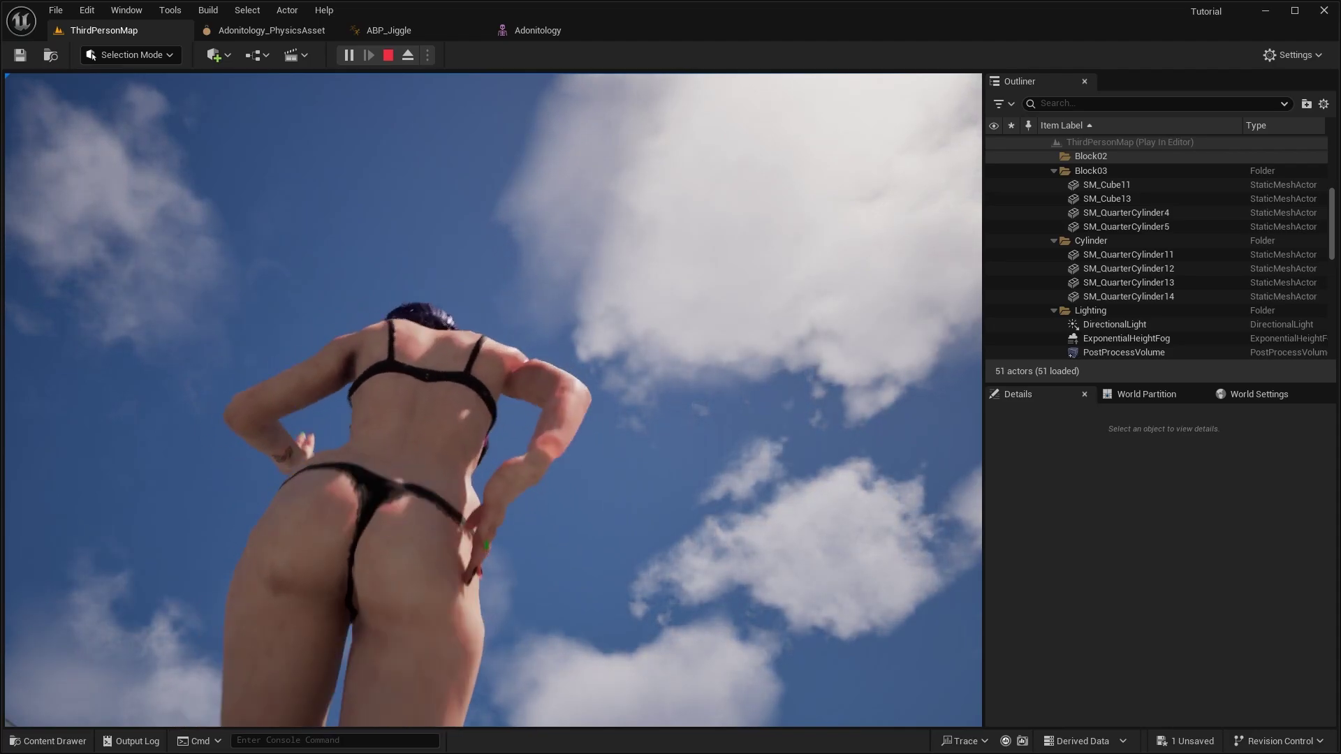
key(Escape)
Wire RigidBody through the two Spring controllers into Component To Local, then resume play in ThirdPersonMap
click(389, 30)
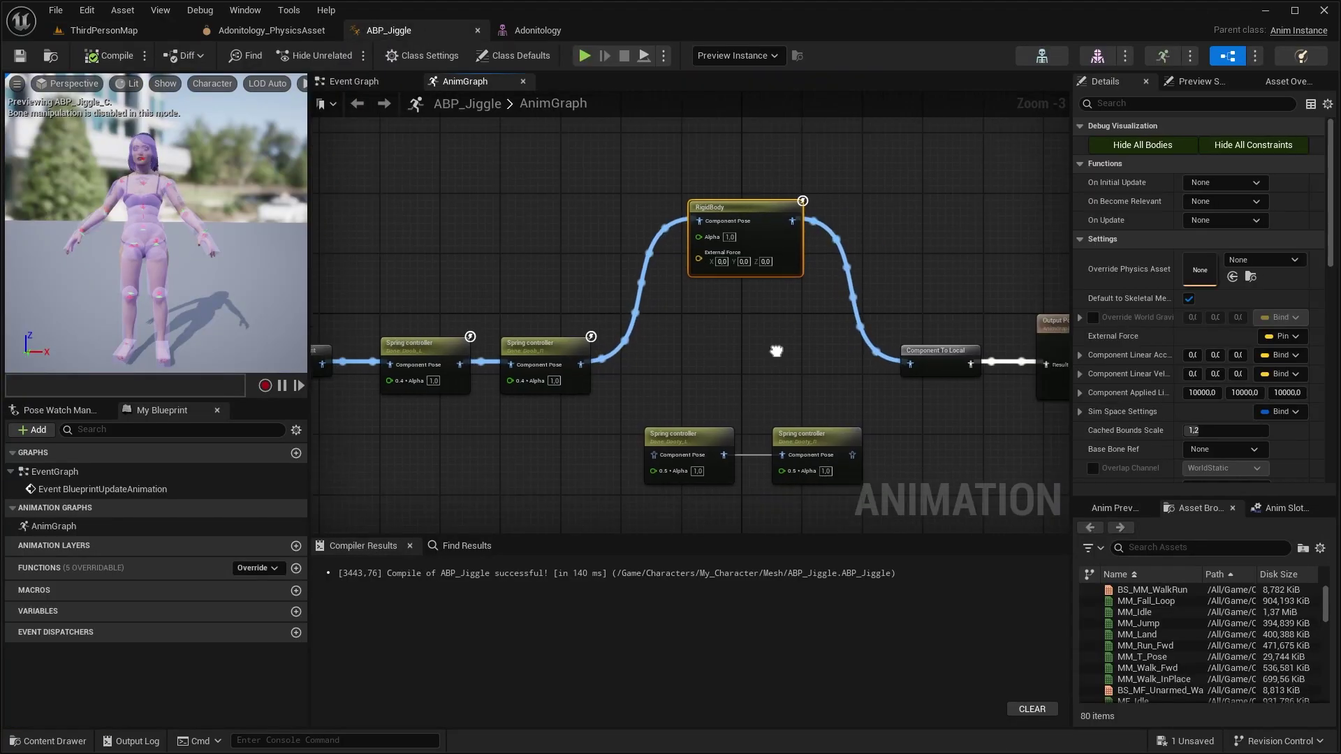
right_drag(776, 351, 641, 352)
drag(684, 473, 683, 470)
drag(685, 415, 814, 401)
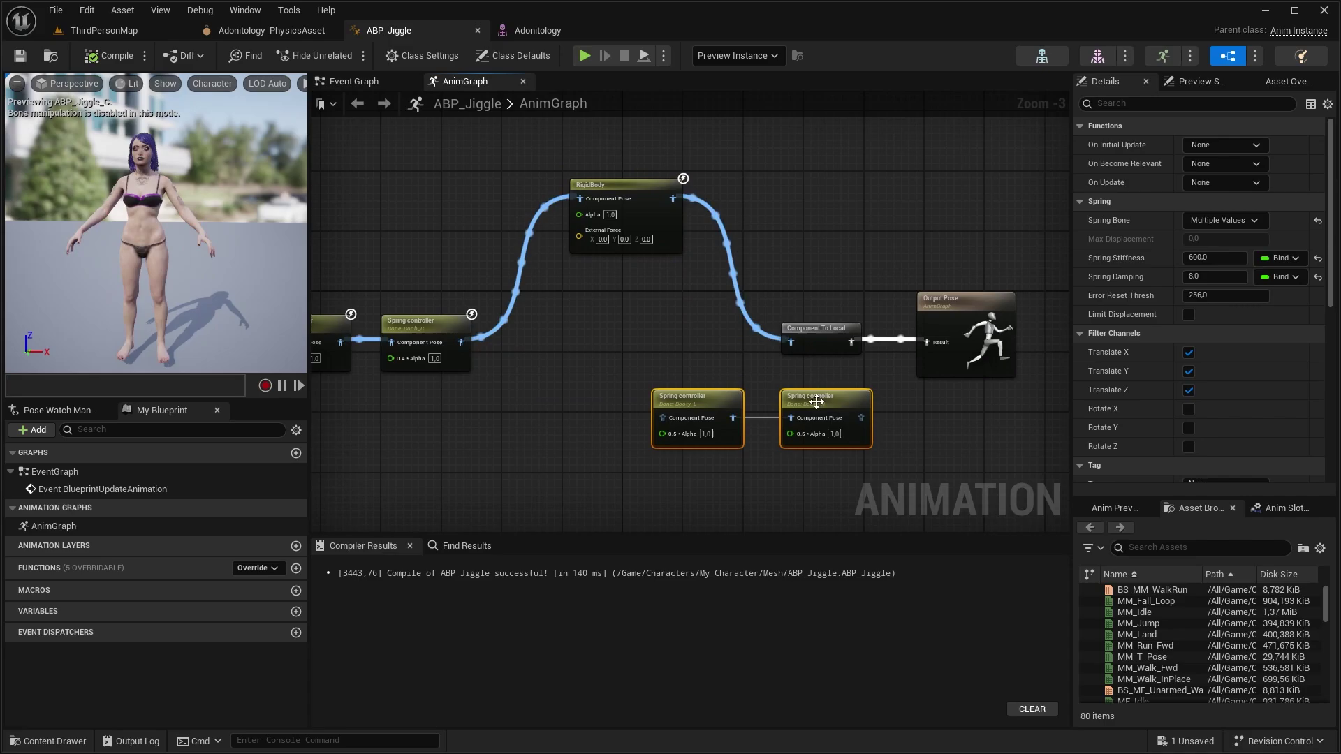
click(701, 287)
drag(655, 404, 664, 413)
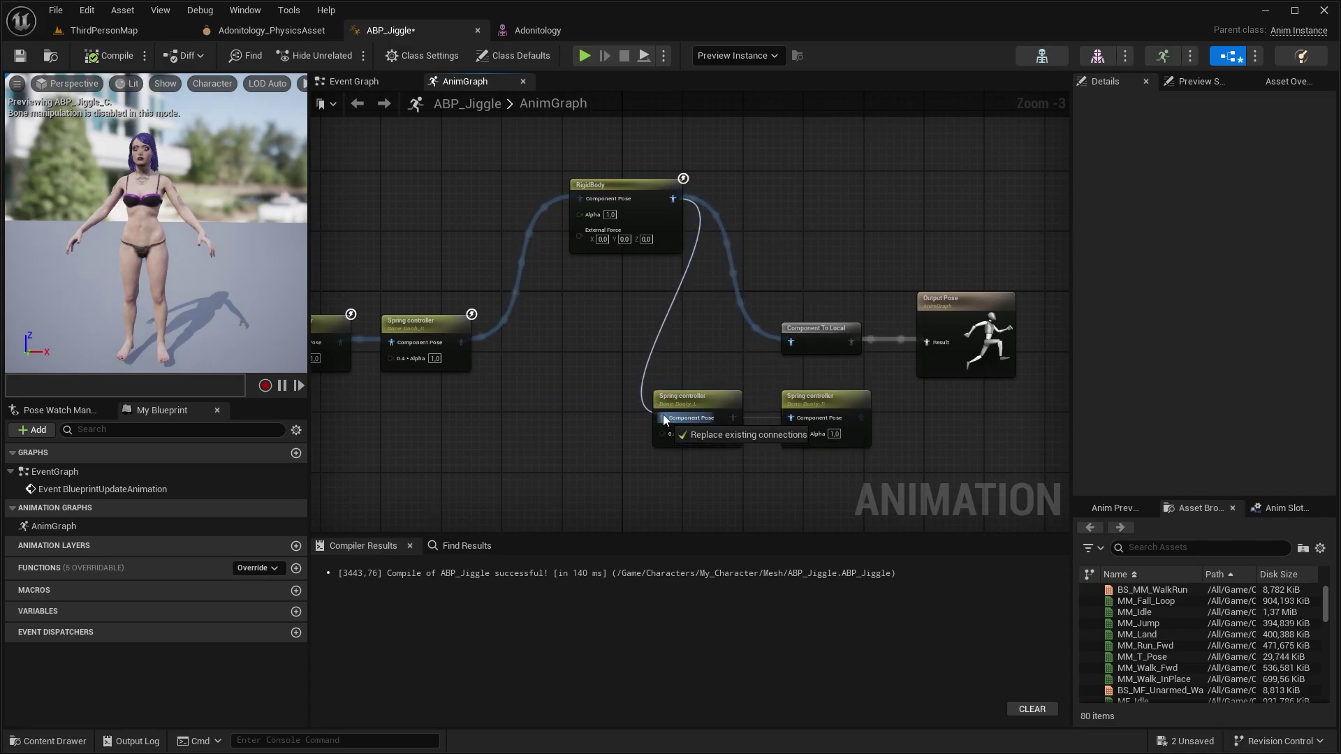
drag(862, 418, 830, 355)
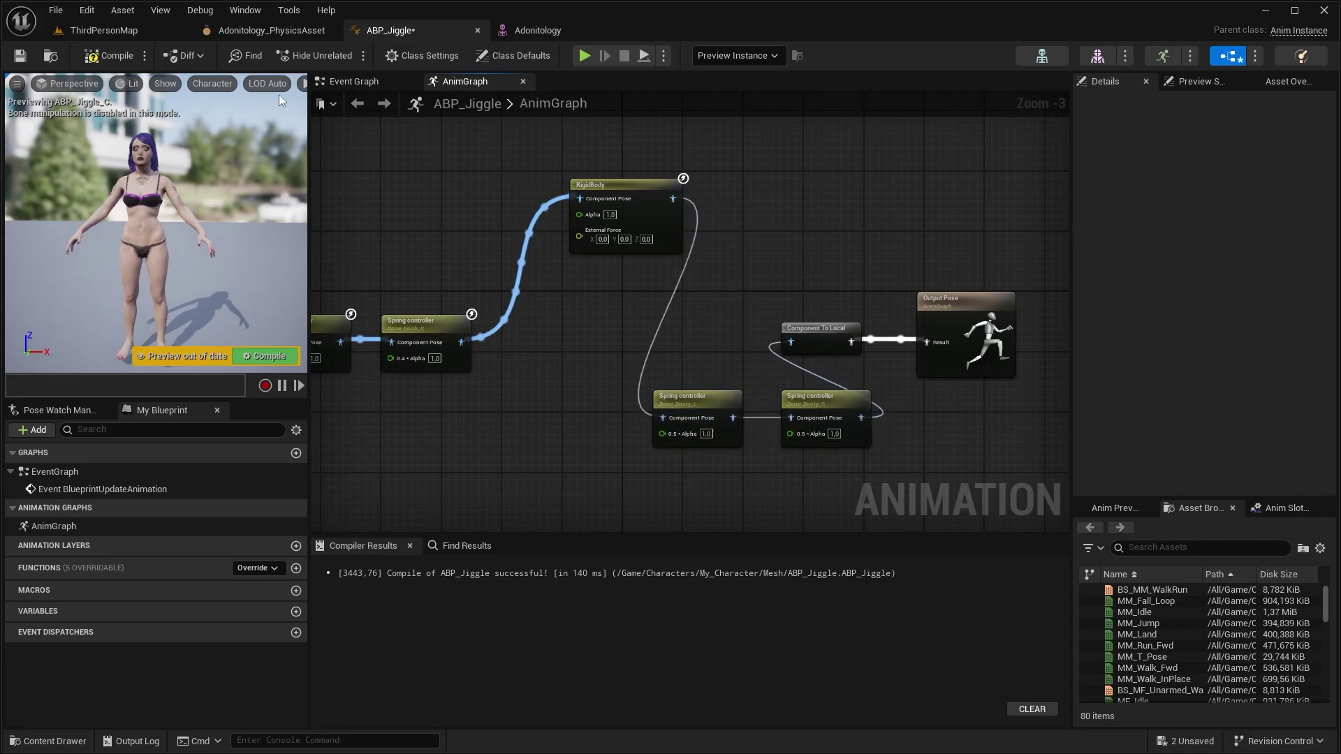
click(121, 31)
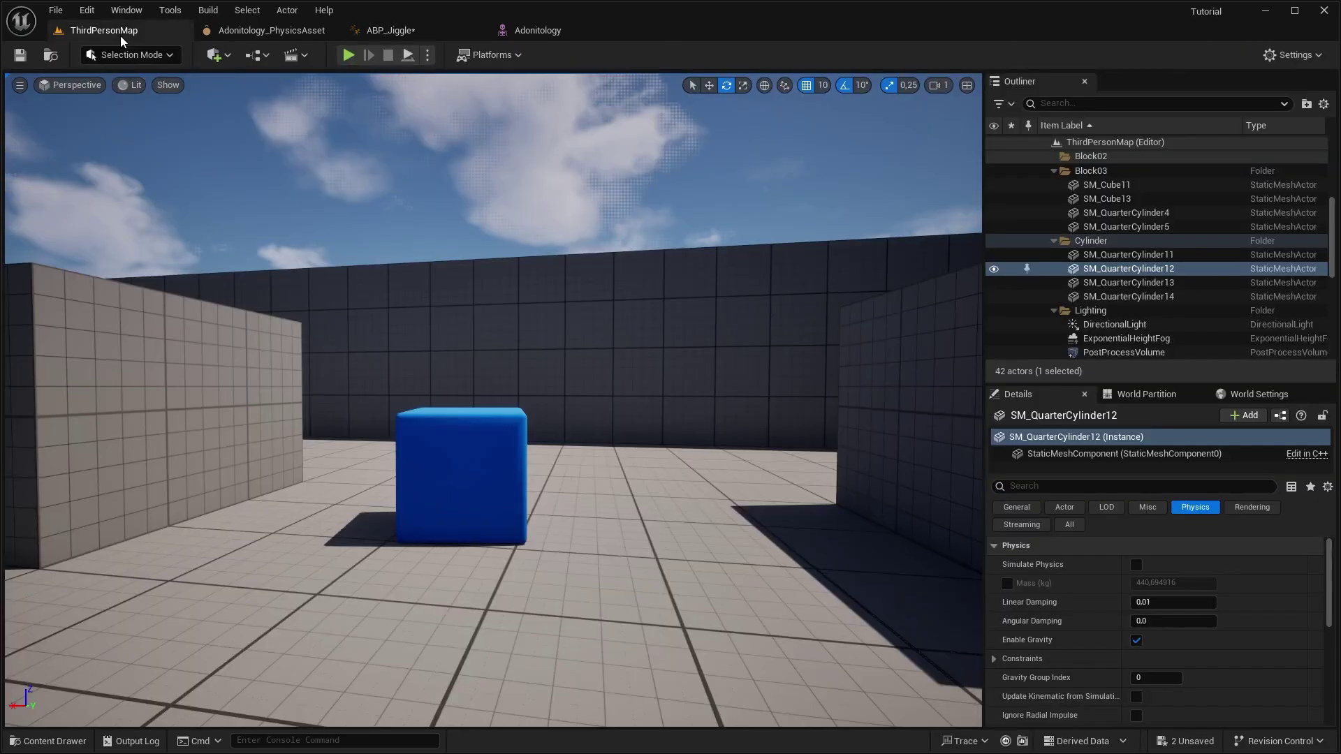
click(349, 56)
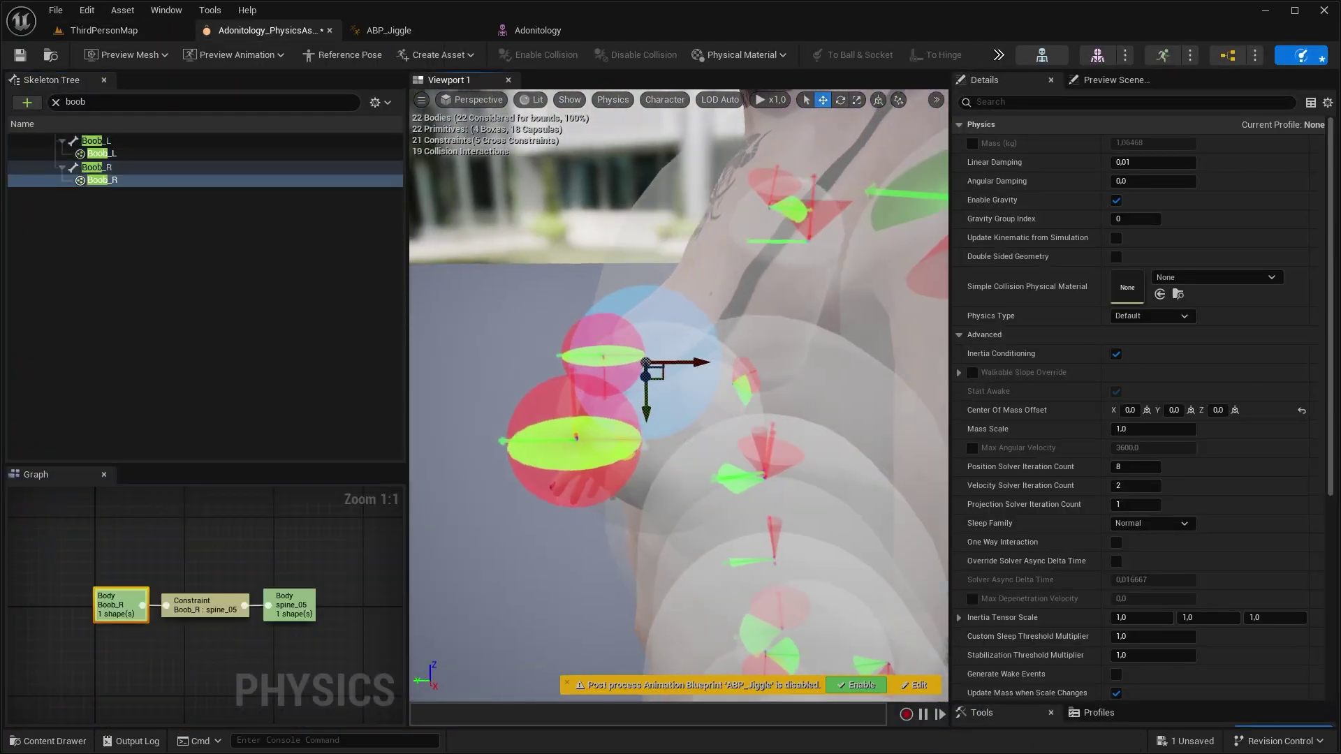
Select the Boob_L body in the physics asset's Skeleton Tree
click(703, 425)
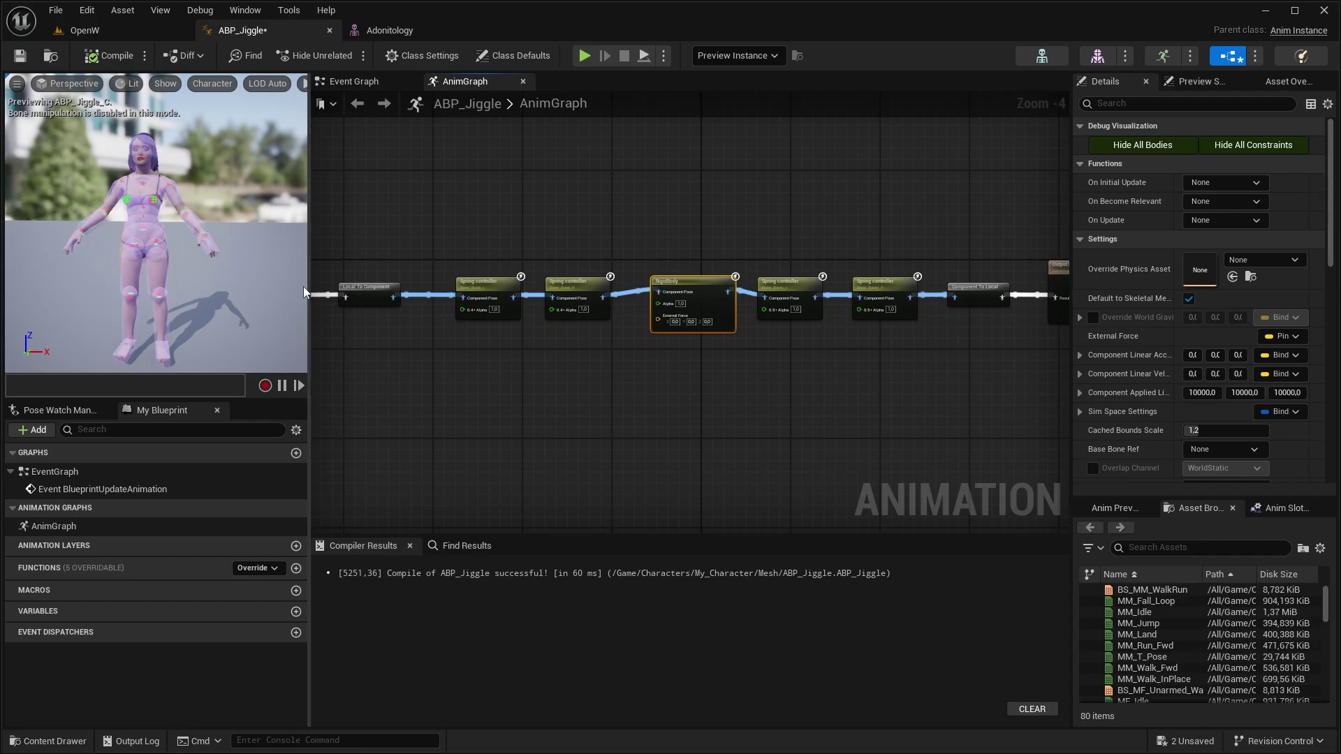
Move the two Spring controllers aside and place RigidBody at the front of the chain
drag(474, 254, 618, 327)
drag(503, 294, 682, 227)
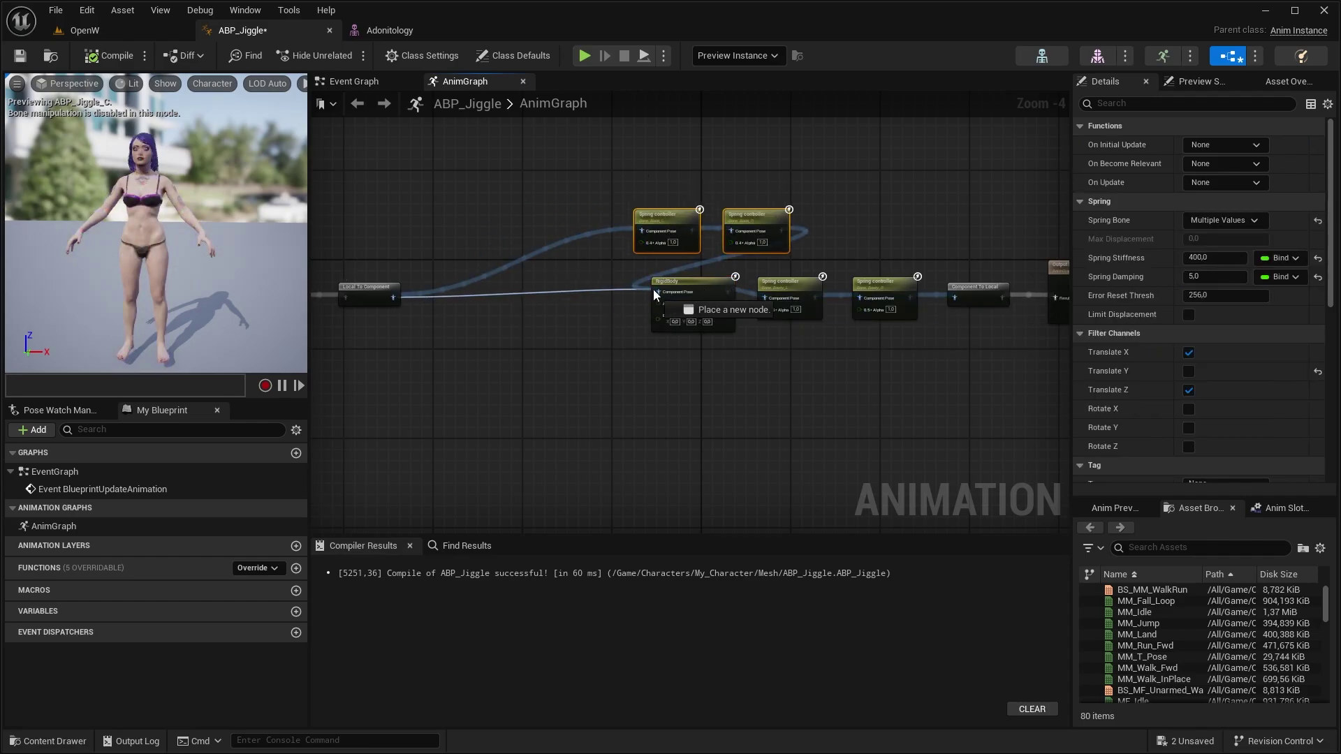
drag(656, 289, 472, 295)
drag(626, 199, 753, 220)
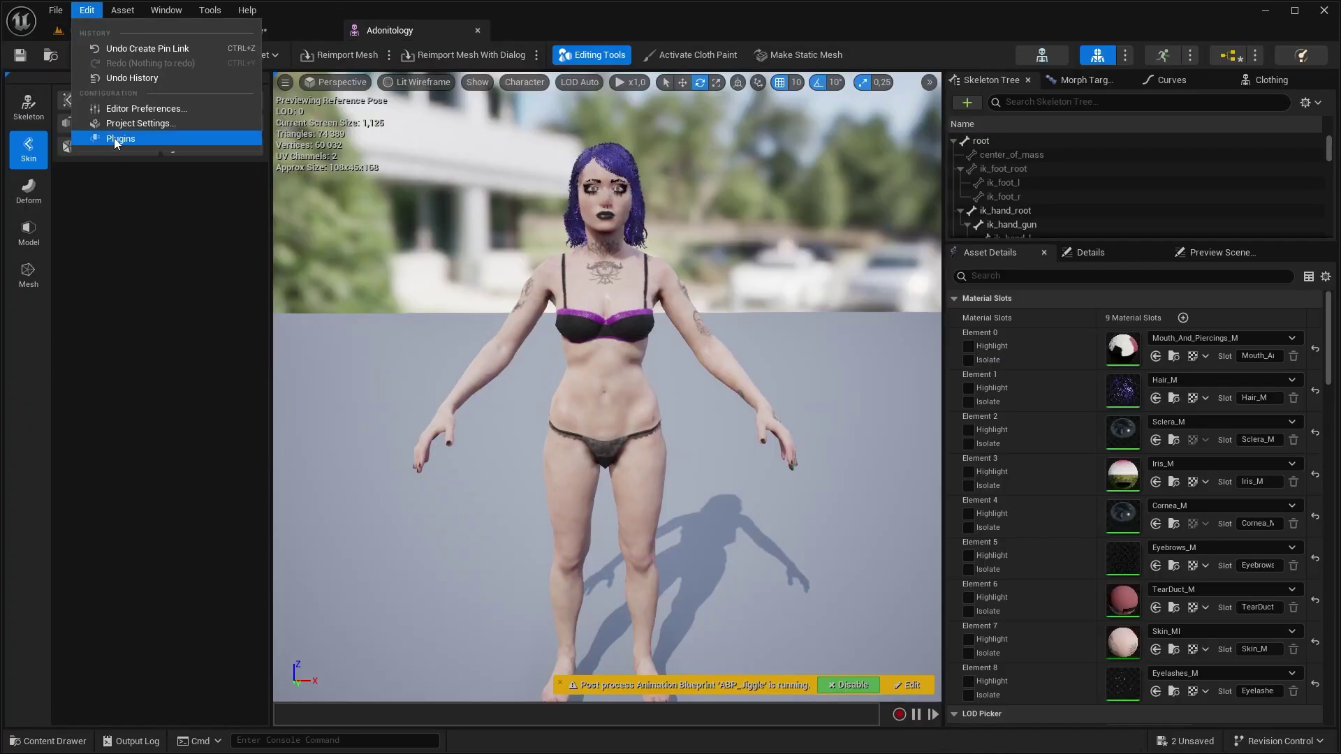
Show Boob_L's skin weights on the Adonitology mesh with the paint brush set to Replace
click(116, 140)
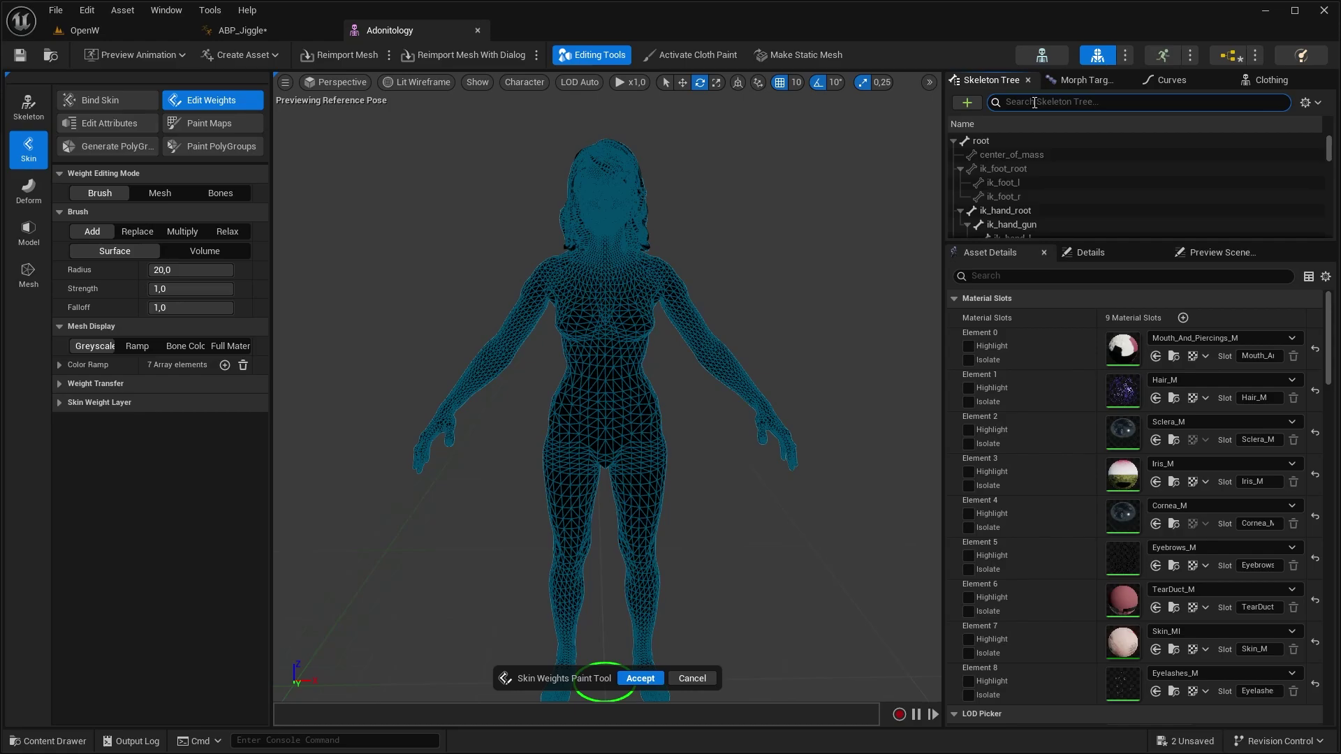
click(1036, 168)
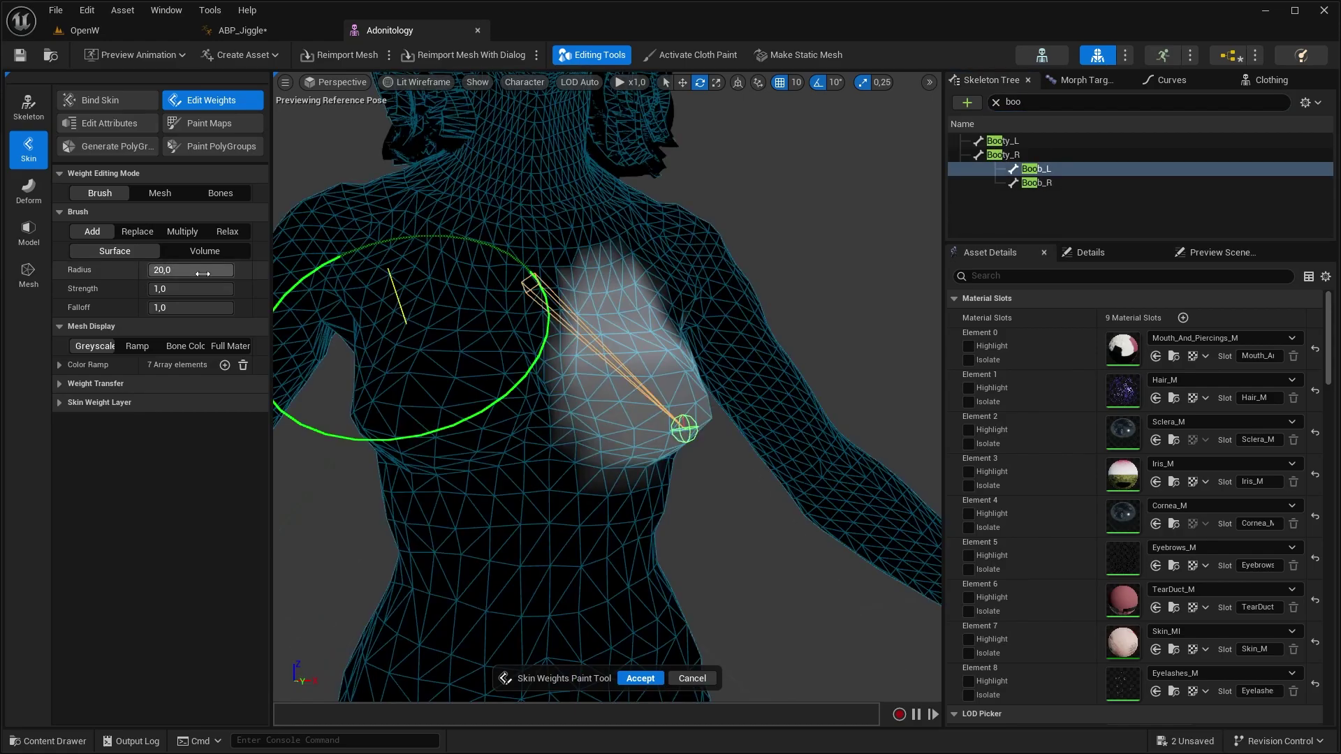
click(146, 233)
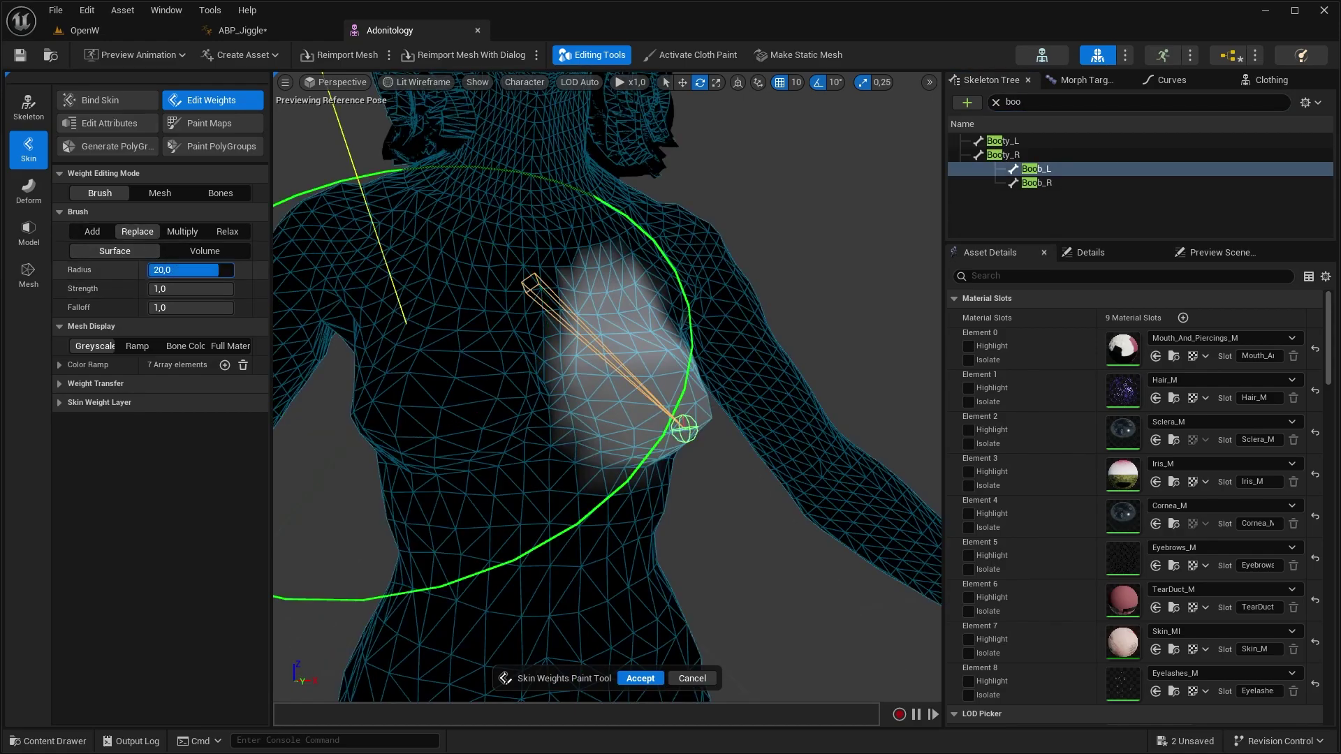